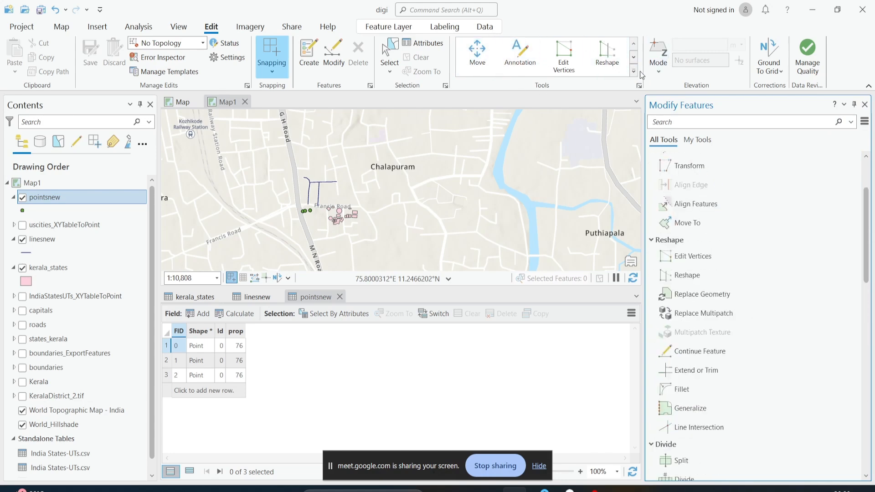
Browse the editing tools available in the tools gallery and the Modify Features list
click(633, 57)
click(633, 57)
click(635, 58)
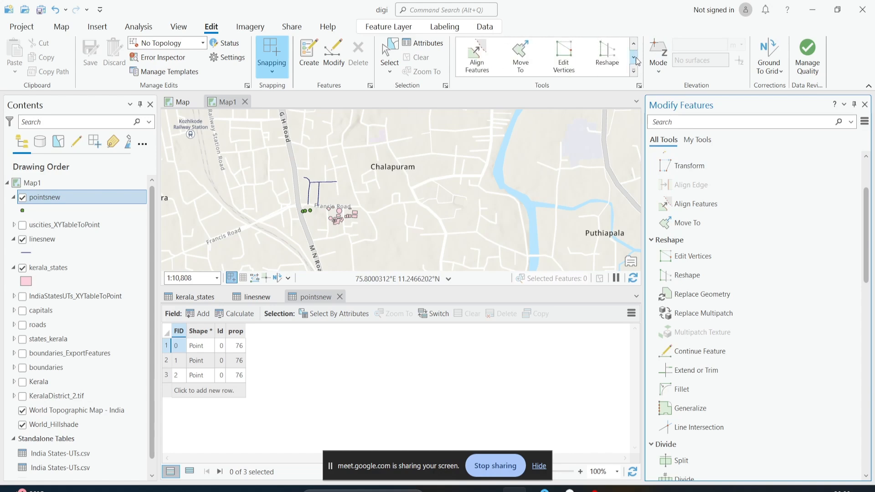
click(635, 57)
click(635, 57)
click(635, 58)
click(635, 58)
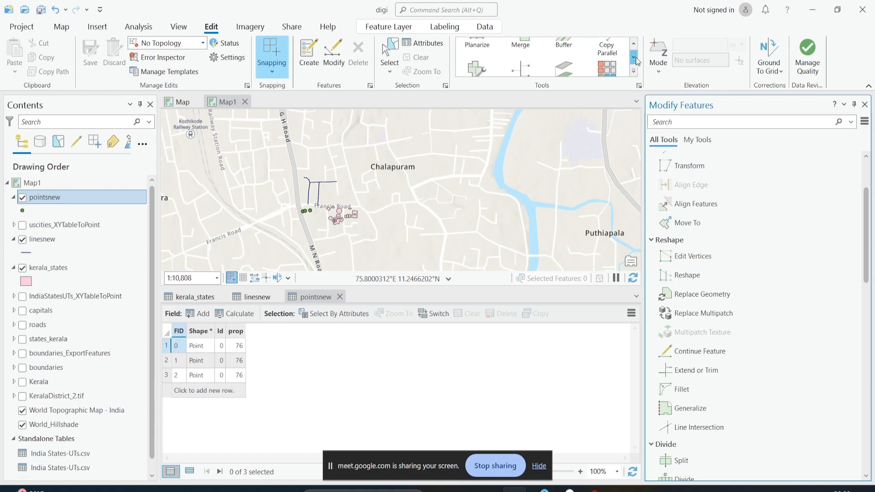
click(635, 58)
click(635, 58)
click(635, 57)
click(635, 57)
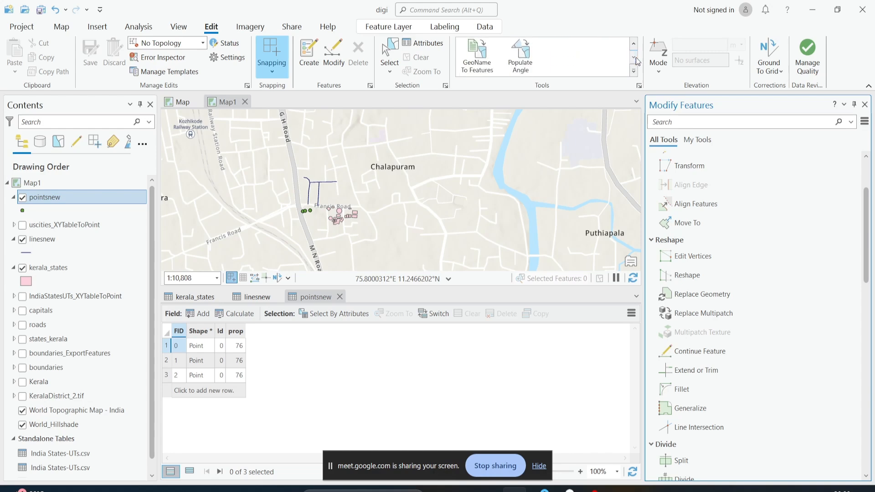
scroll(686, 237, up, 3)
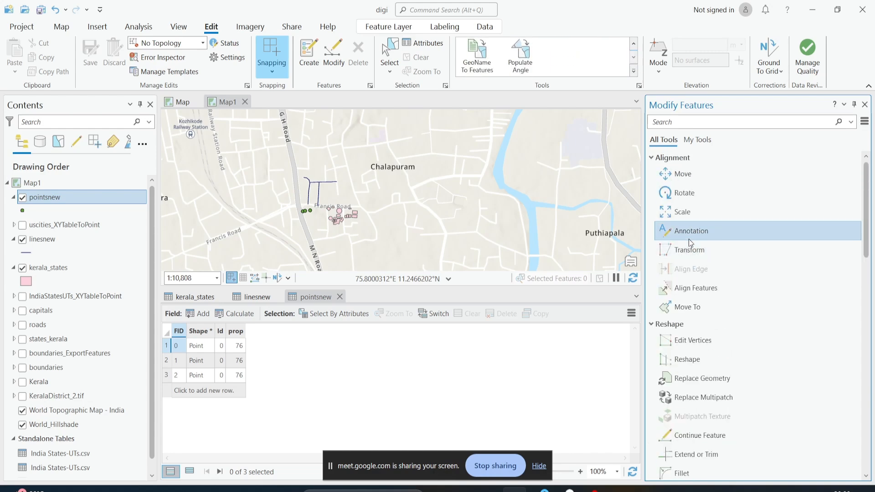
scroll(687, 268, down, 2)
scroll(687, 268, down, 3)
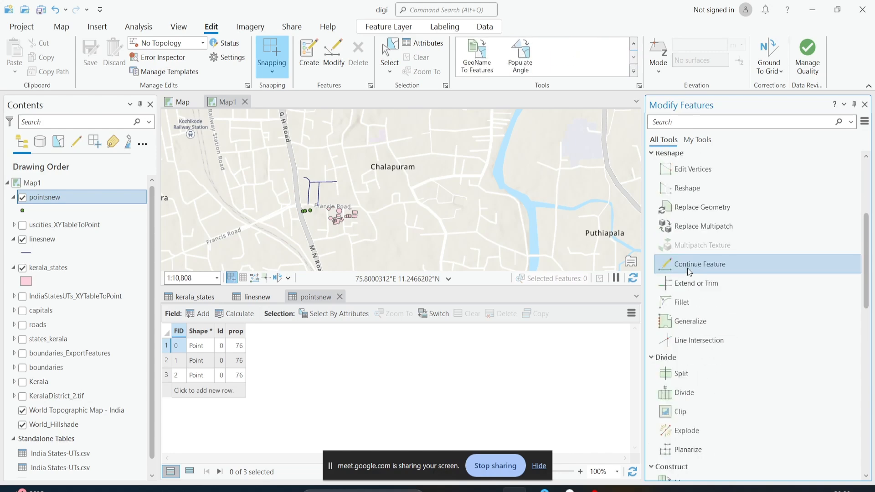
scroll(687, 268, up, 4)
scroll(687, 269, down, 6)
scroll(687, 270, down, 4)
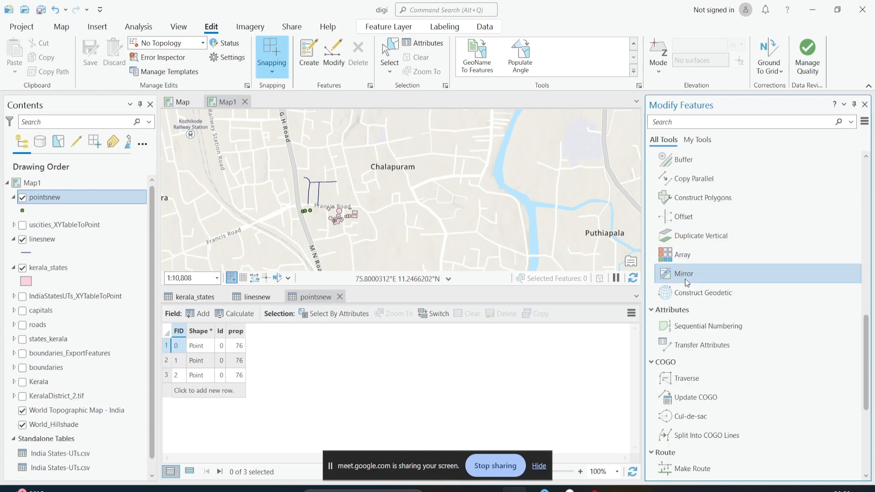
scroll(685, 278, up, 8)
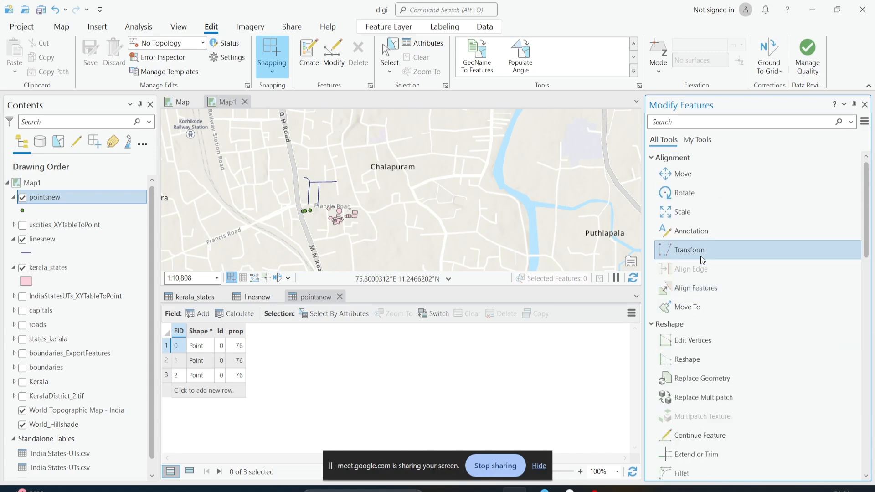
Select the circular polygon and move it north onto Francis Road with the Move tool
scroll(402, 160, up, 3)
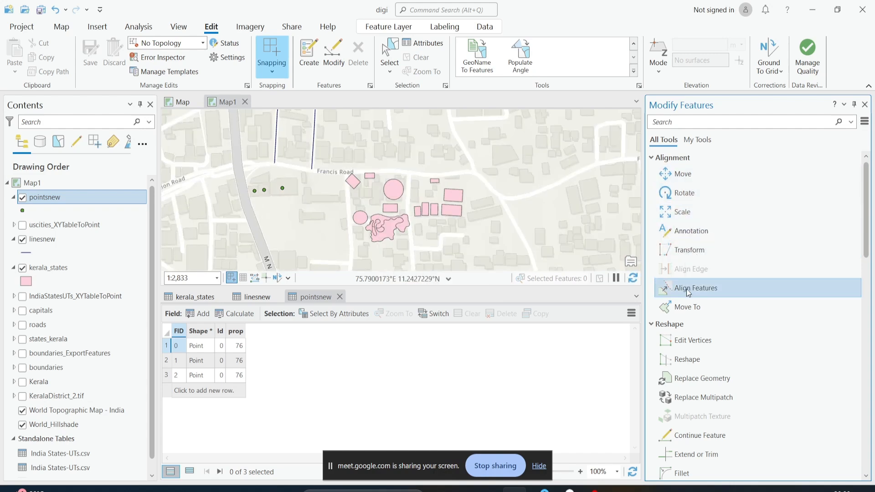
scroll(381, 160, up, 1)
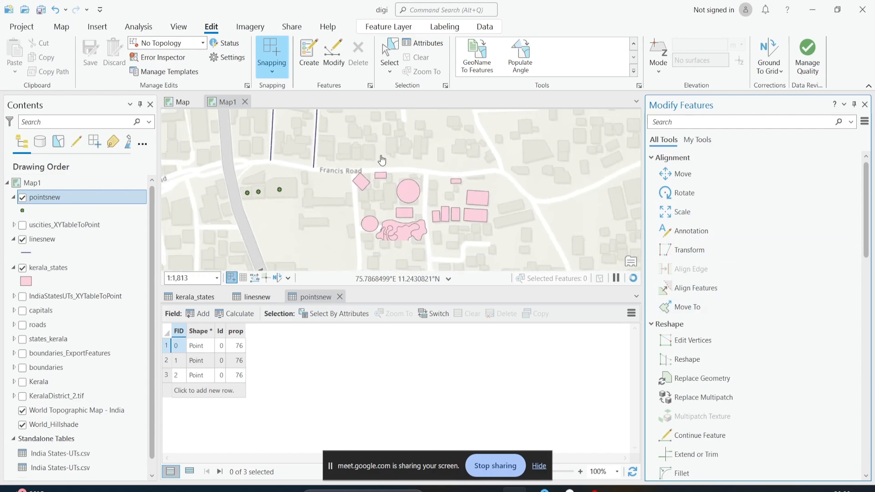
scroll(382, 161, down, 1)
click(389, 57)
click(401, 184)
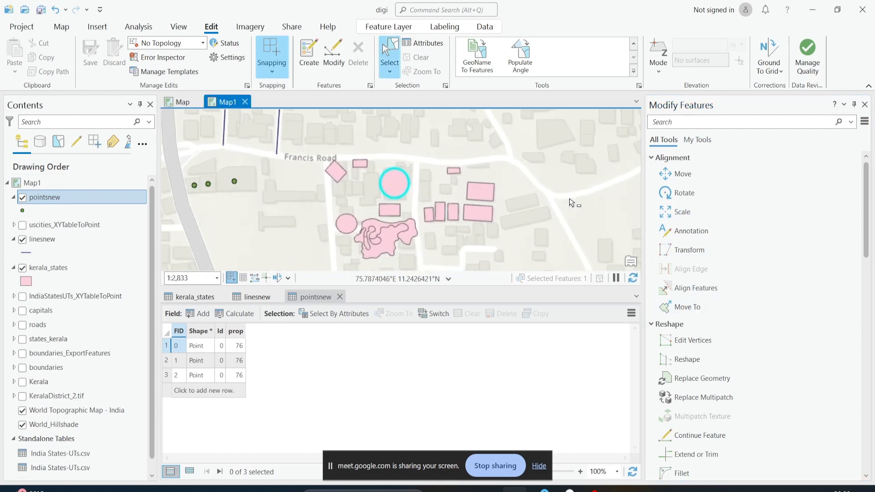
scroll(569, 203, up, 1)
click(668, 174)
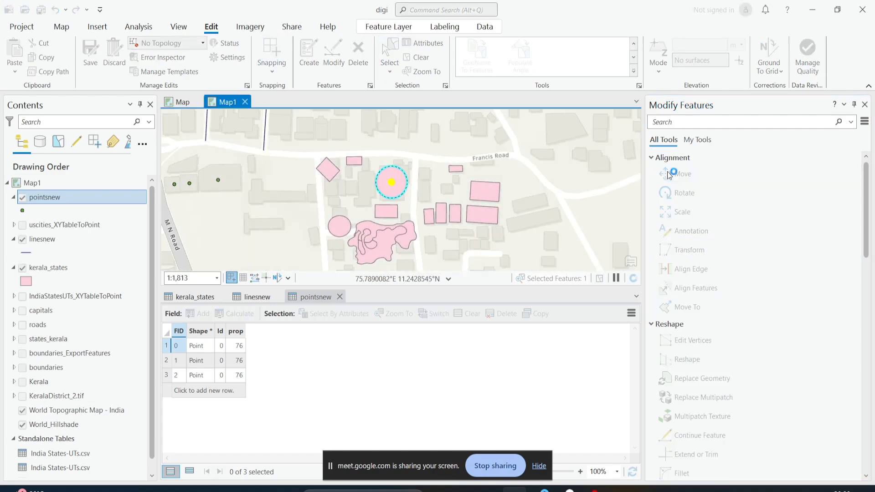
scroll(392, 180, up, 1)
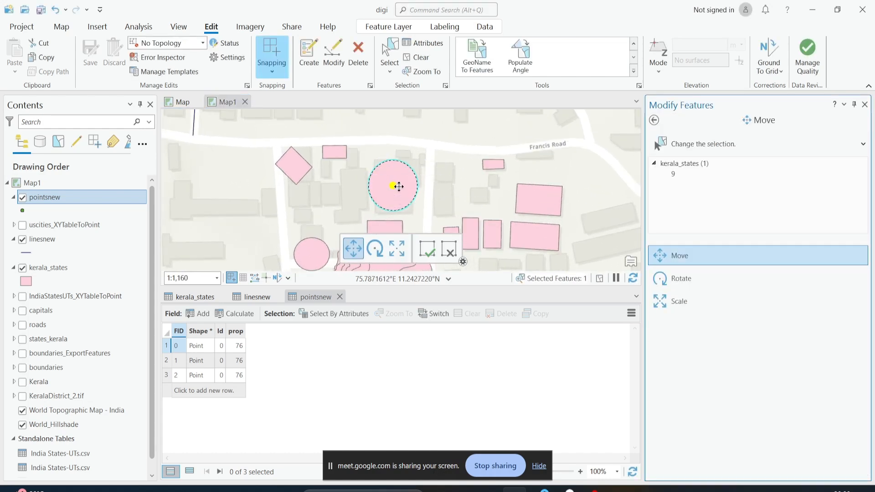
mouse_move(393, 185)
mouse_down()
mouse_move(453, 172)
mouse_move(404, 138)
mouse_move(331, 196)
mouse_move(434, 148)
mouse_move(446, 169)
mouse_move(383, 137)
mouse_move(328, 189)
mouse_move(393, 183)
mouse_up()
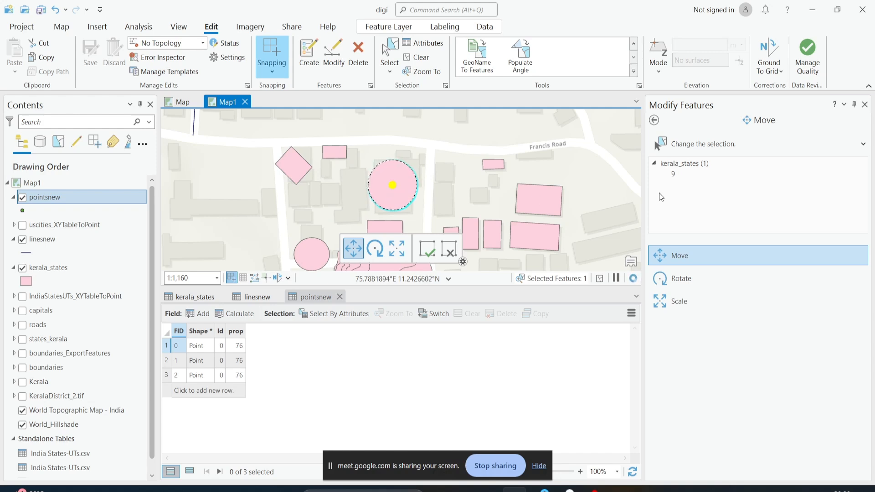
drag(392, 185, 424, 145)
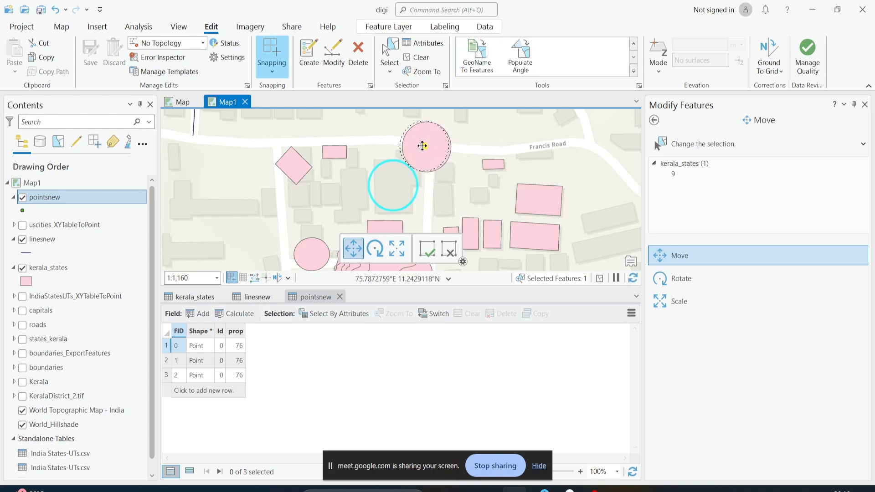
click(427, 251)
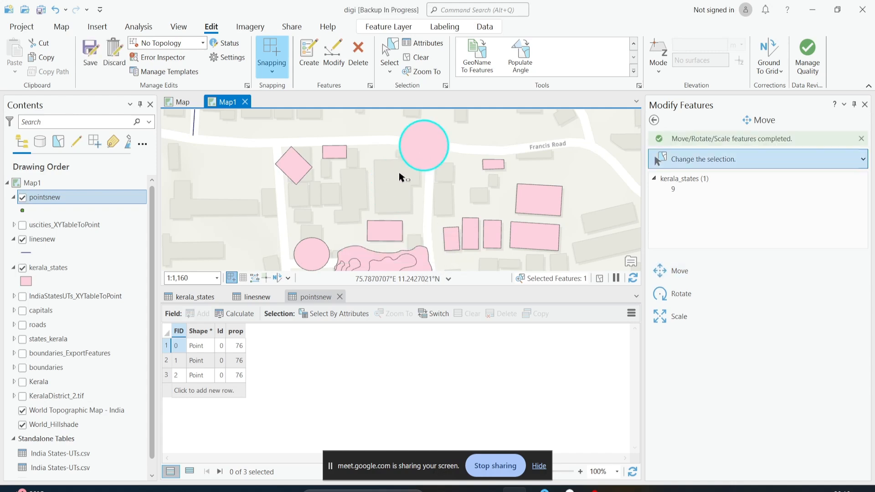
click(654, 120)
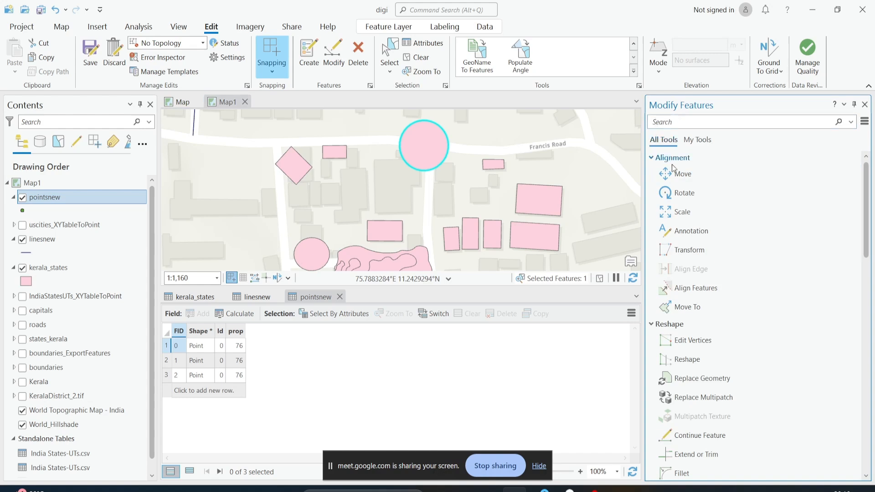
click(675, 194)
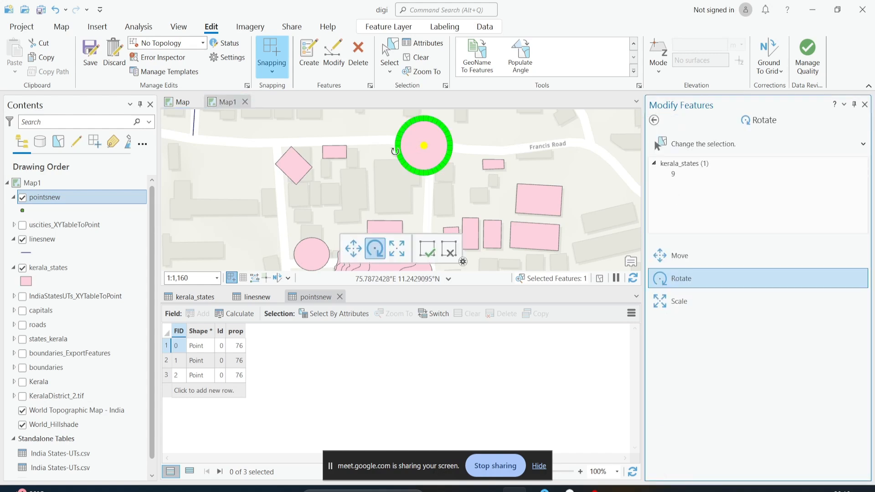
click(424, 43)
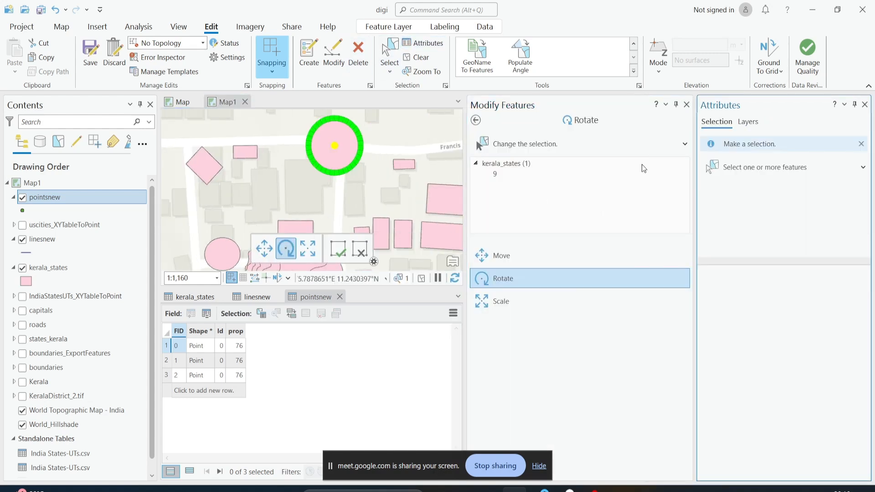
click(686, 104)
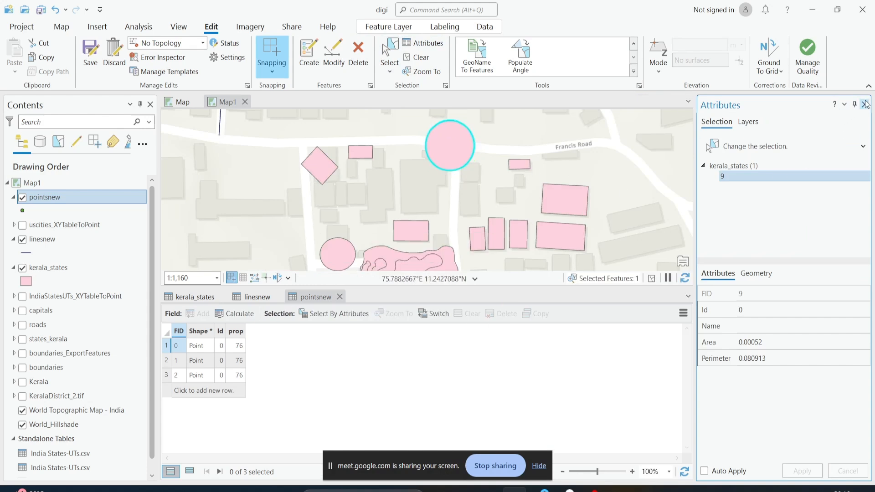
click(864, 104)
Select the diamond-shaped polygon and rotate it with the Rotate tool so it sits square to the road
click(389, 54)
click(417, 176)
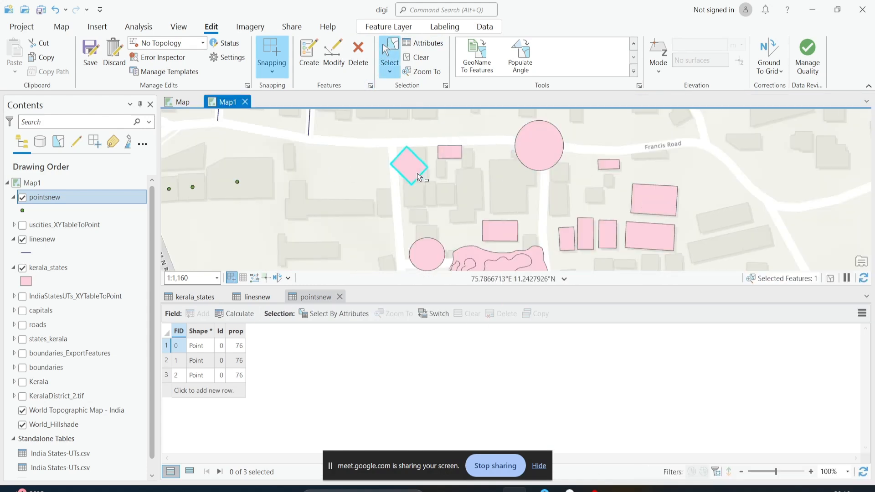
click(333, 57)
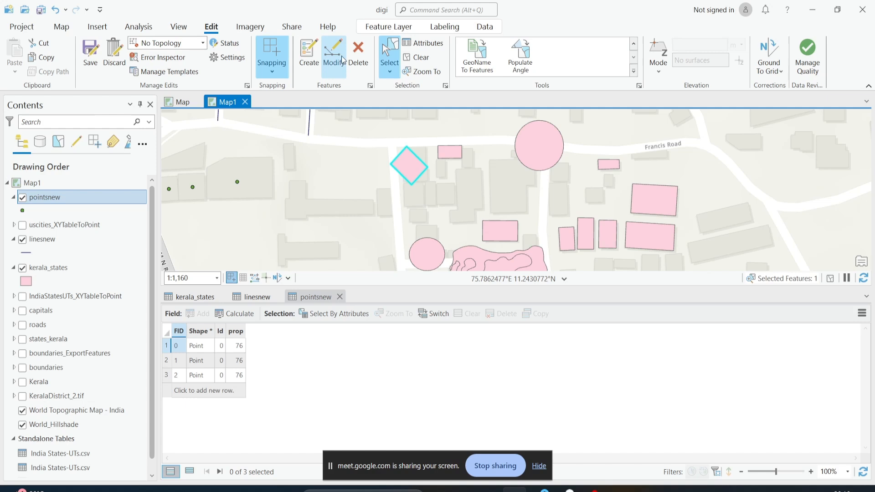
click(683, 193)
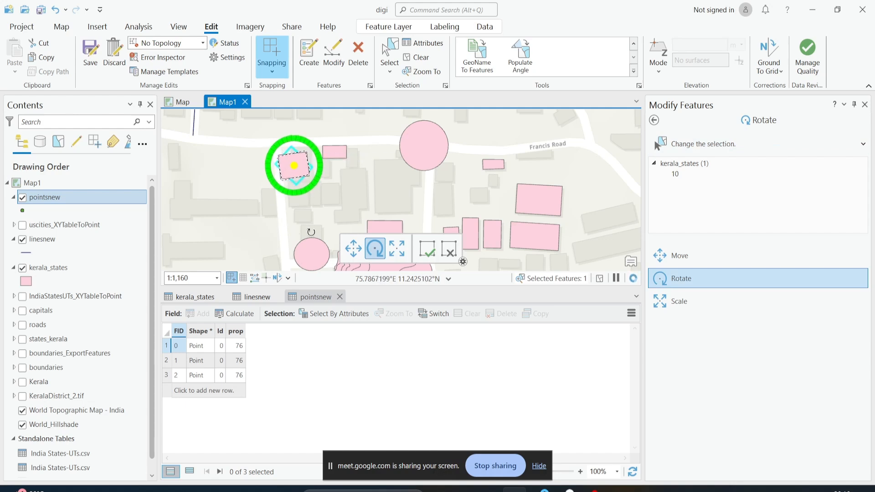
drag(330, 228, 294, 265)
click(429, 255)
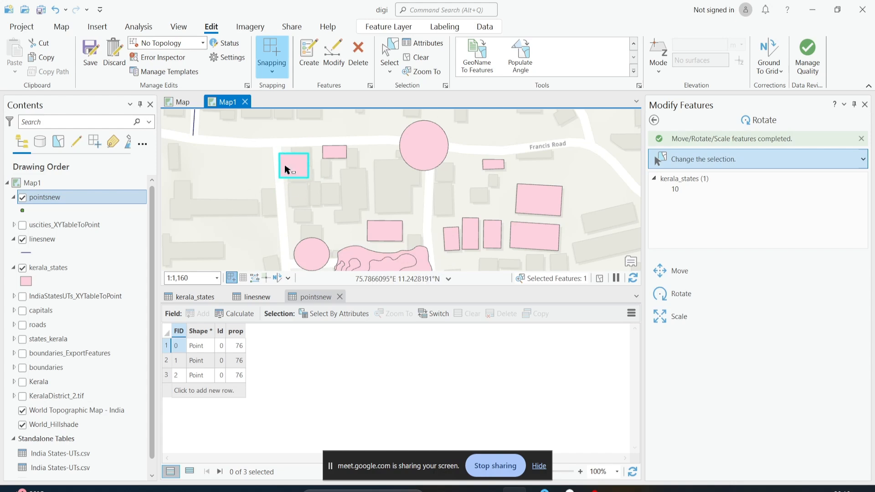
Enlarge the square polygon with the Scale tool by pulling out its corner handle
click(654, 120)
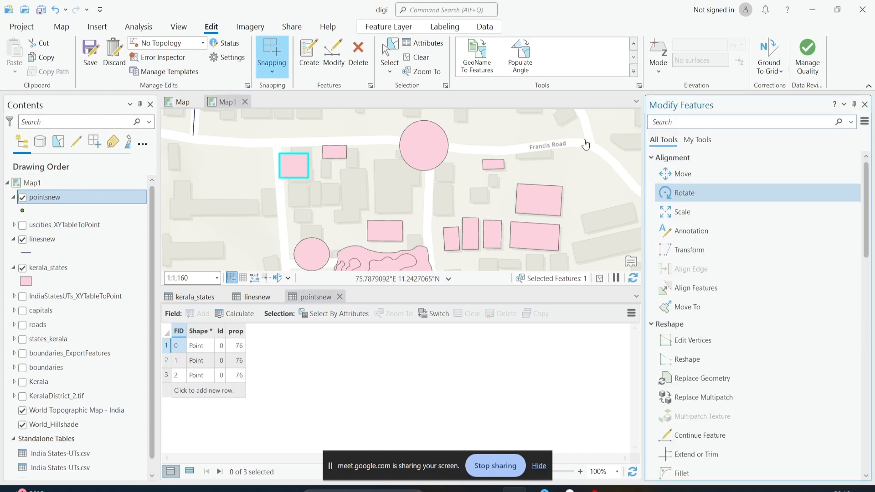
click(665, 219)
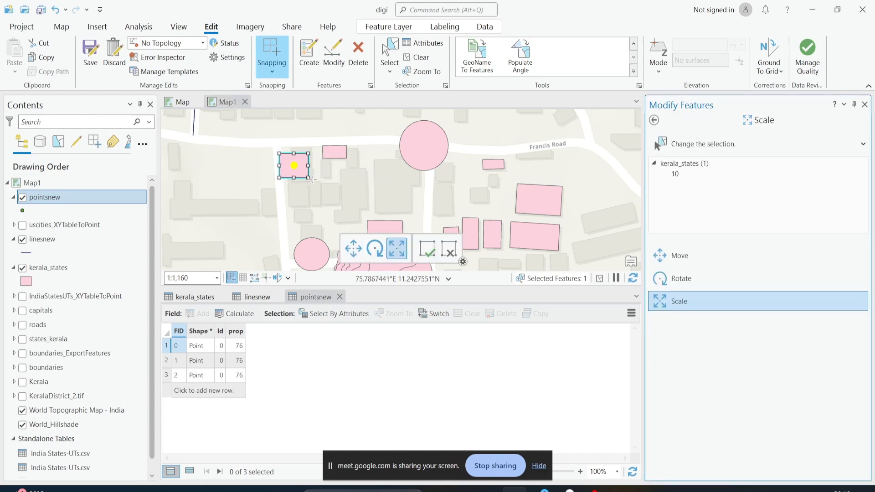
click(277, 150)
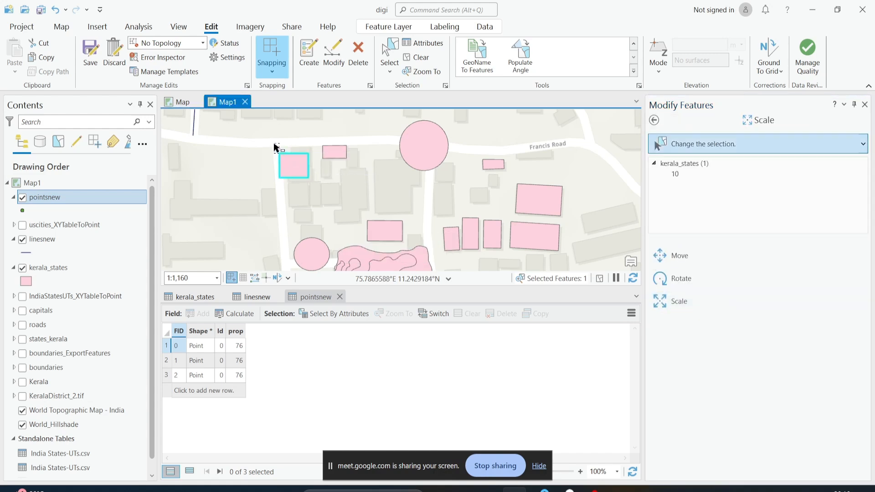
click(297, 168)
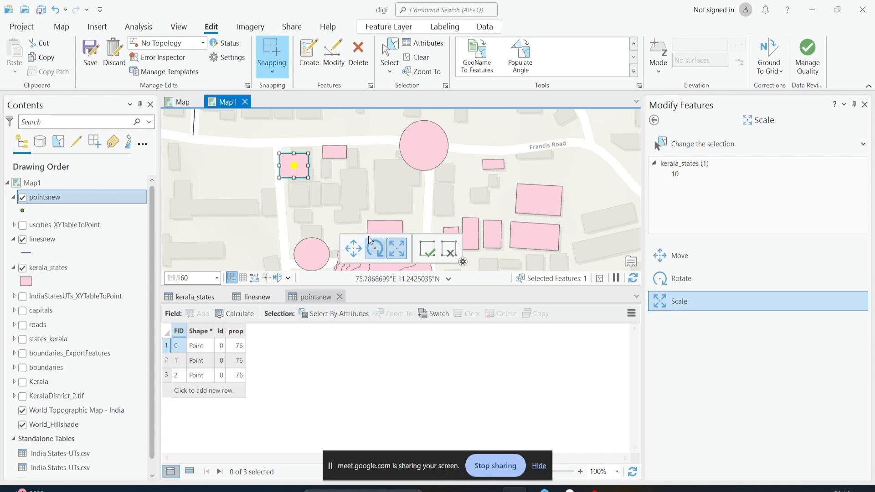
drag(308, 178, 324, 190)
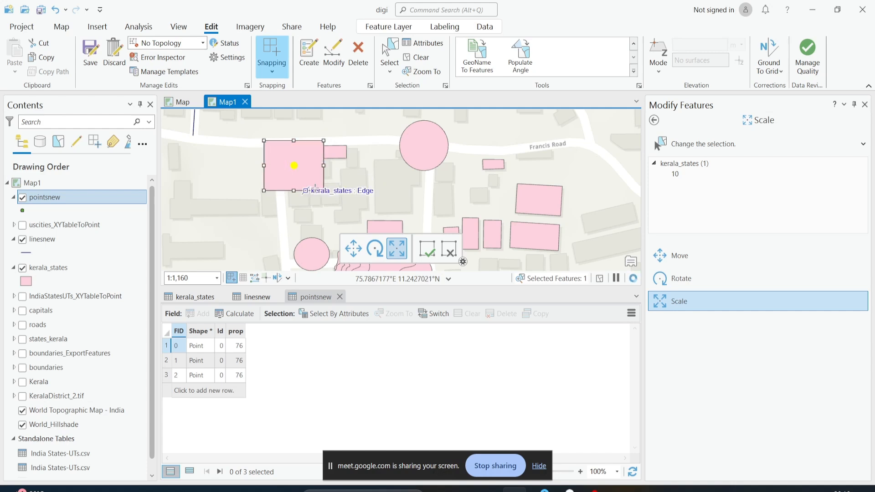
click(421, 252)
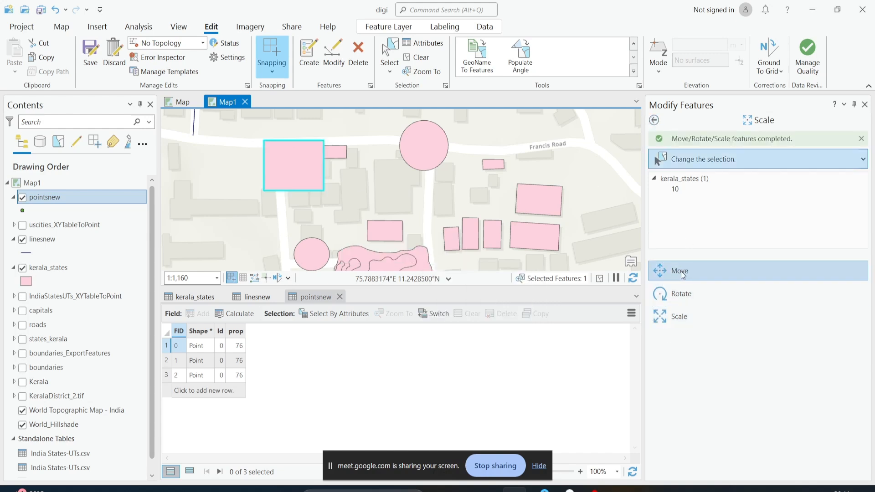
Return to the Modify Features tool list and open the Align Features tool
click(652, 121)
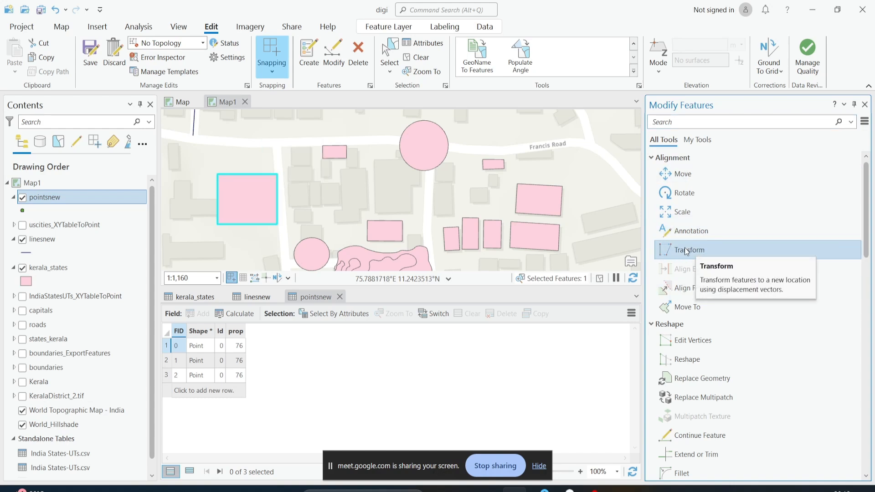
mouse_move(866, 210)
mouse_down()
mouse_move(865, 227)
mouse_move(867, 208)
mouse_up()
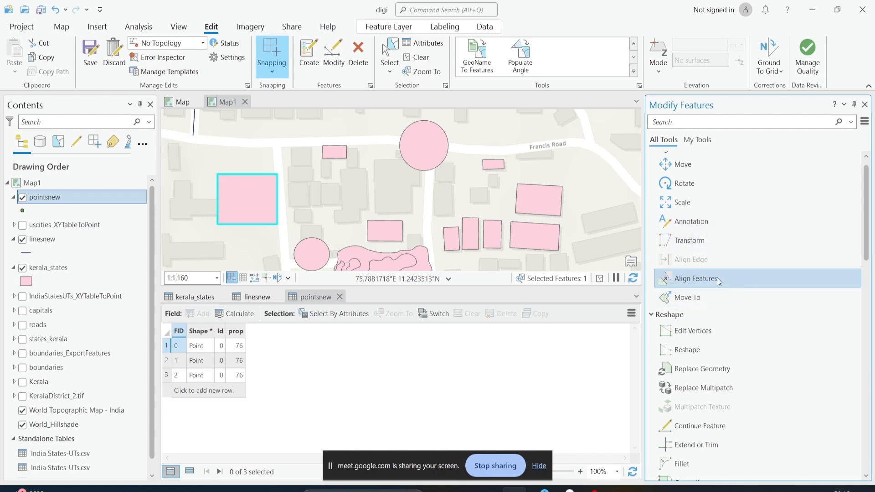
click(690, 279)
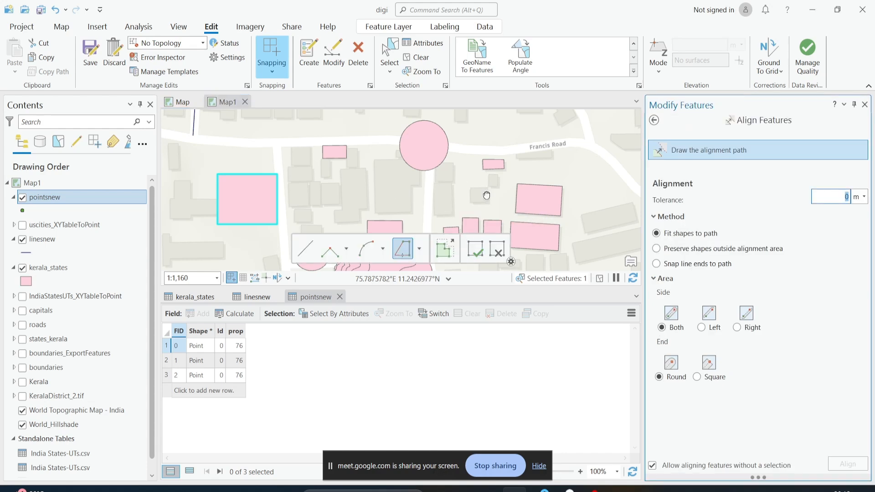
Zoom into the row of small buildings east of the road and select the third building polygon
drag(486, 195, 451, 137)
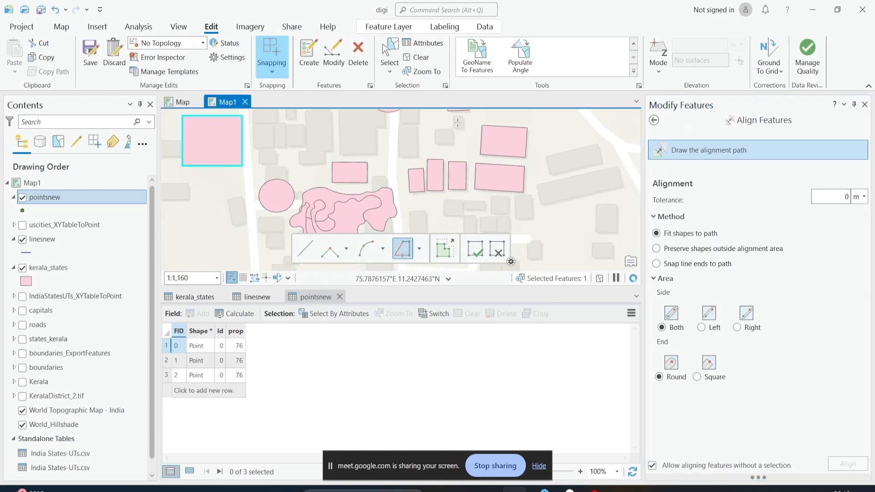
click(391, 50)
scroll(456, 182, up, 4)
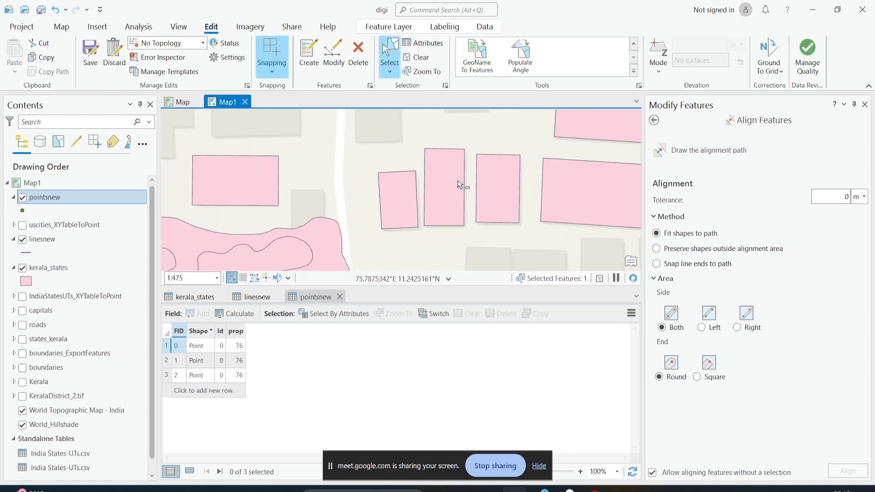
click(460, 184)
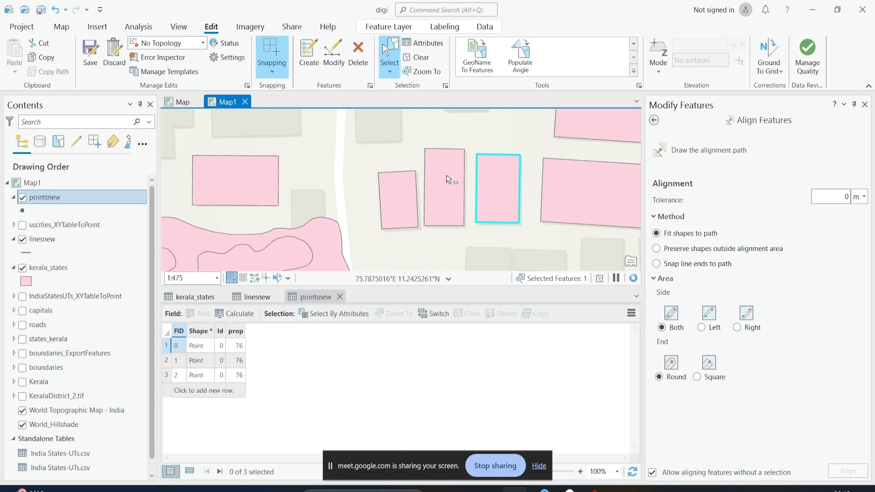
click(492, 183)
click(680, 153)
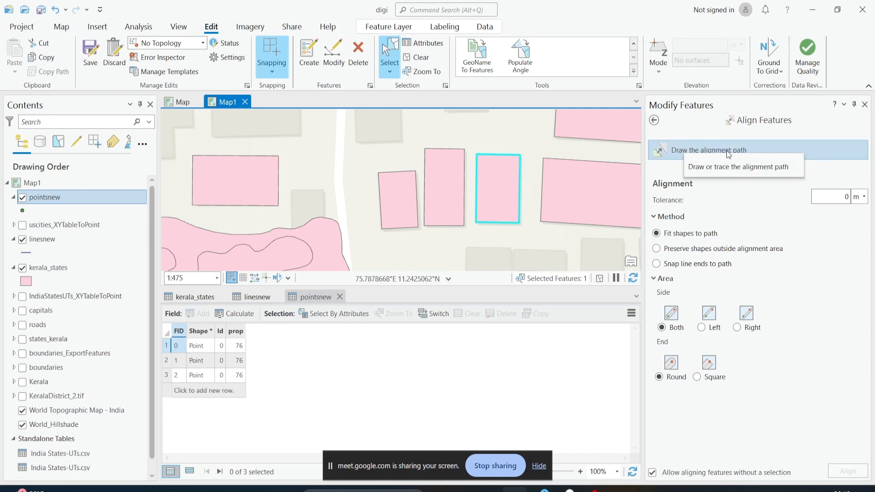
click(677, 153)
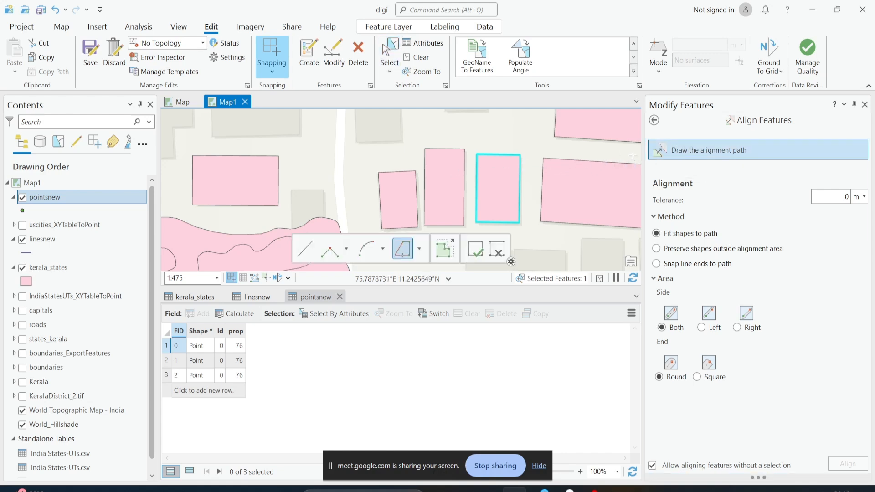
click(464, 149)
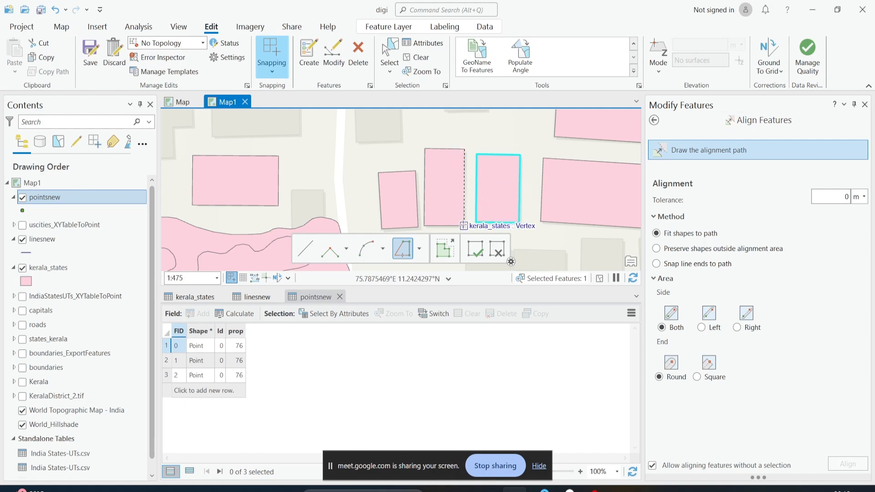
double_click(464, 225)
click(672, 151)
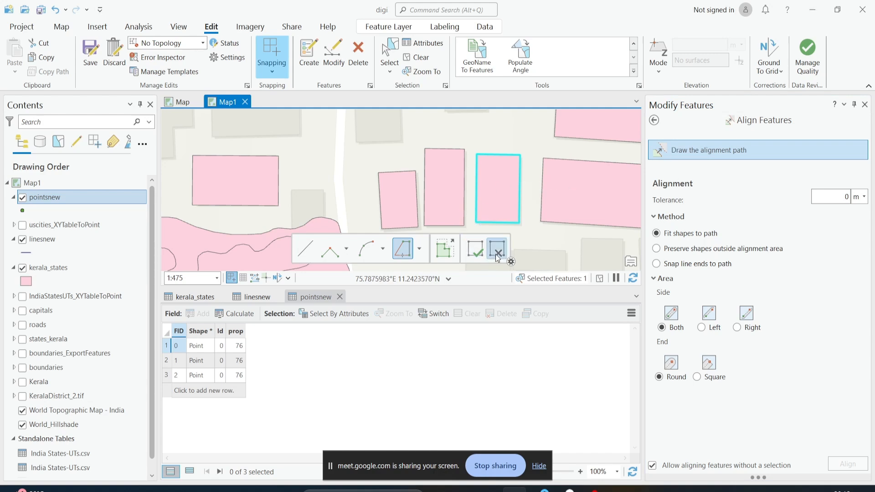
click(496, 251)
Draw a straight alignment path along the selected polygon's west edge with the Line tool
click(690, 151)
click(305, 249)
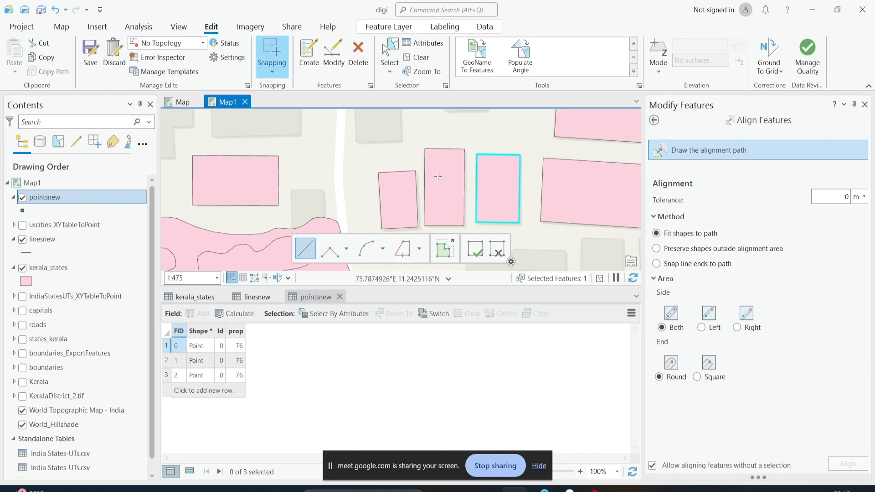
click(476, 154)
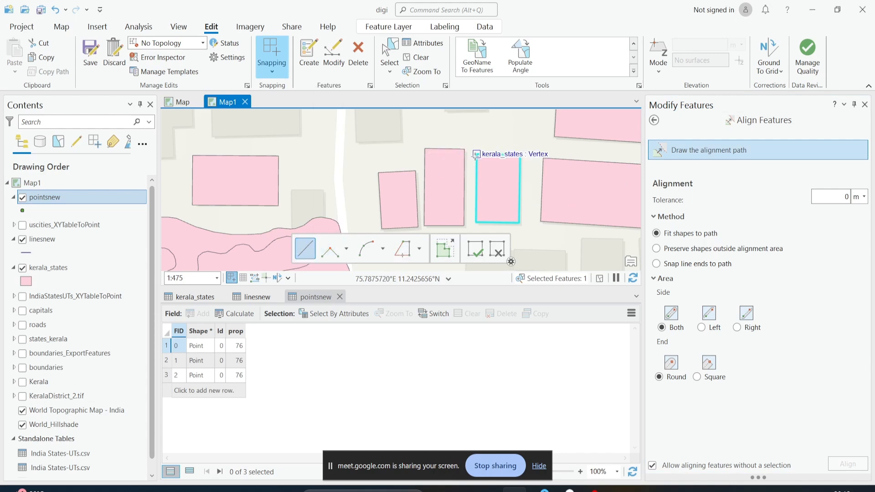
click(475, 222)
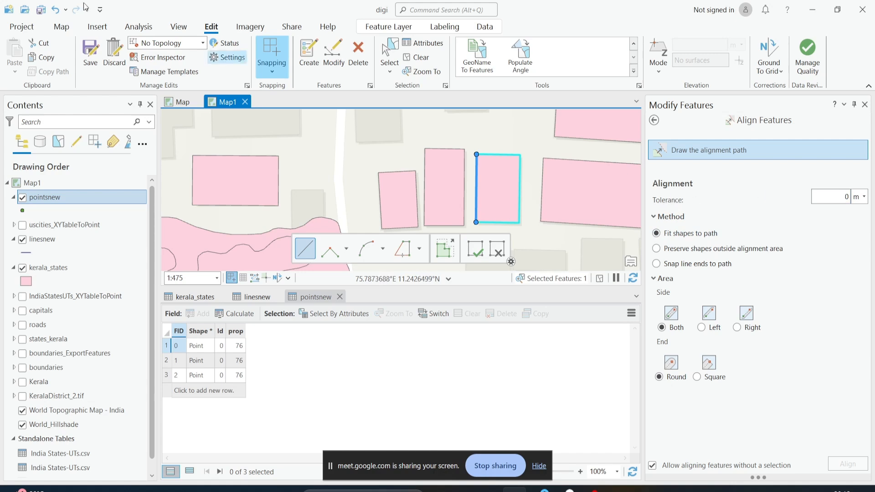
Measure the gap between the selected polygon and the building to its west with Measure Distance
click(62, 27)
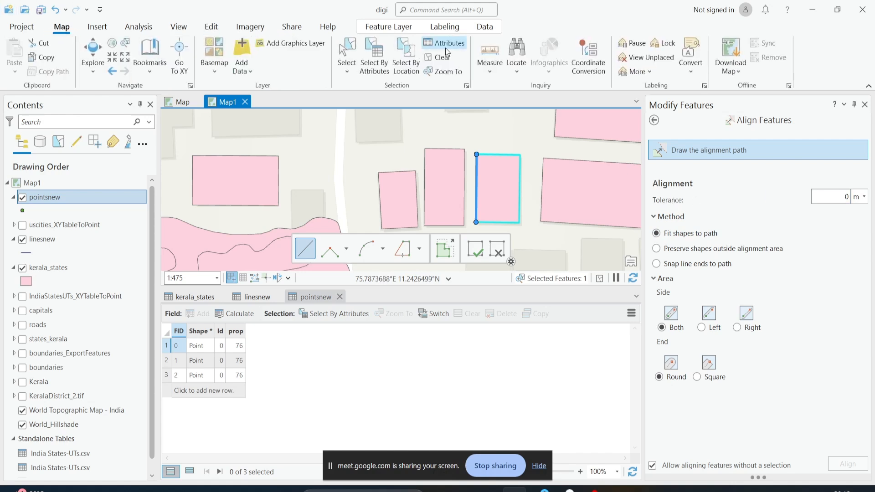
click(490, 57)
scroll(496, 203, up, 2)
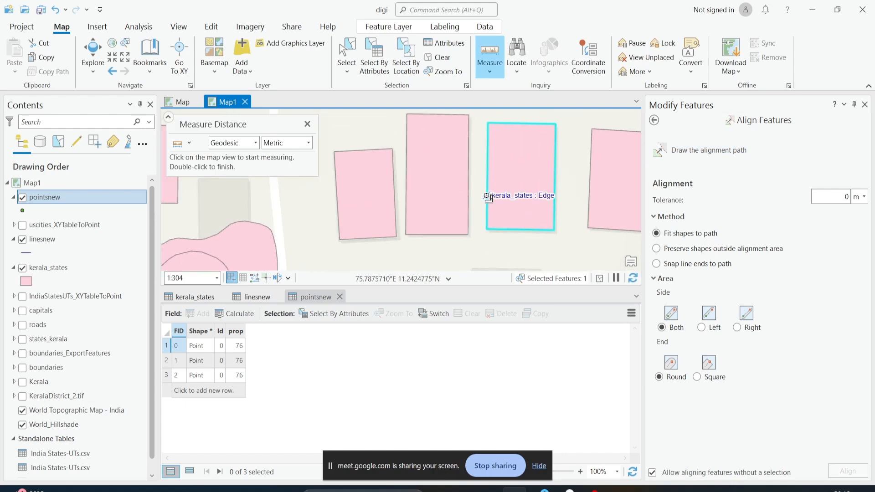
scroll(488, 198, up, 2)
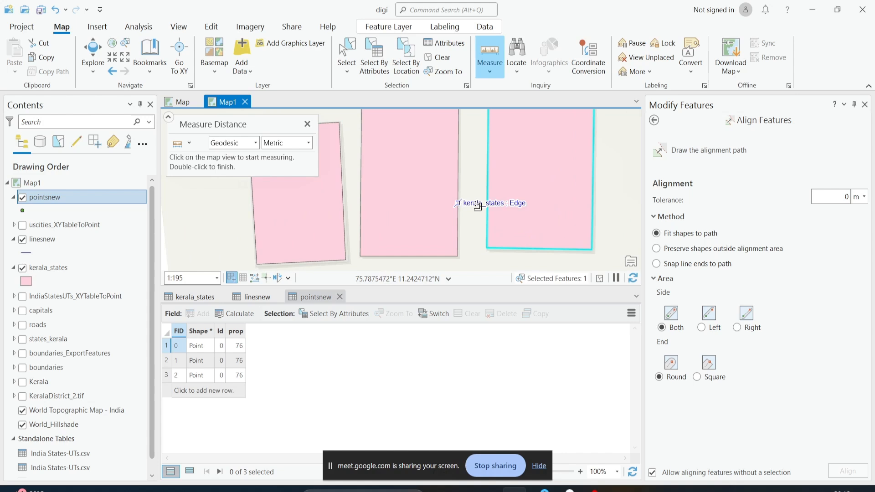
click(488, 204)
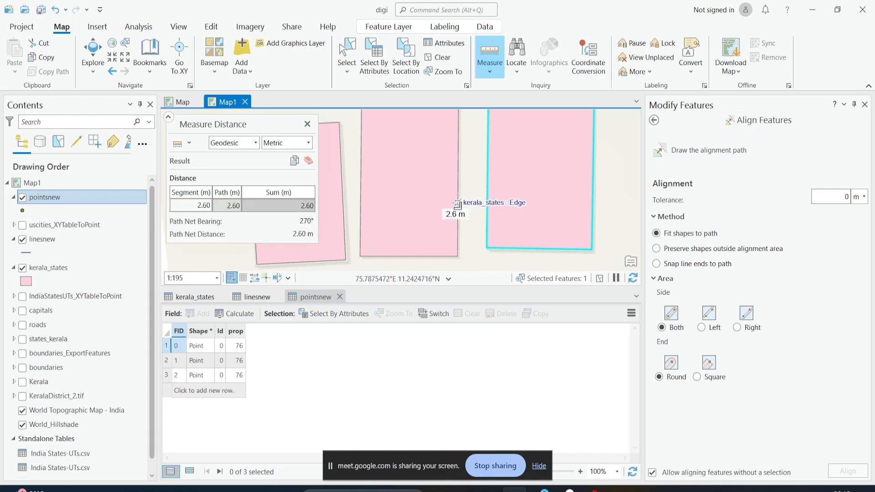
click(307, 124)
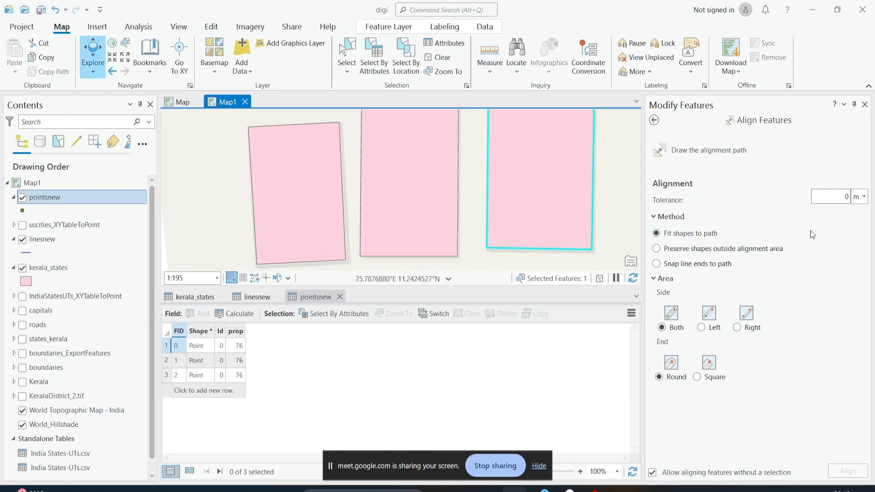
Set the alignment tolerance to 3 m and draw the alignment path along the selected polygon's west edge
click(833, 191)
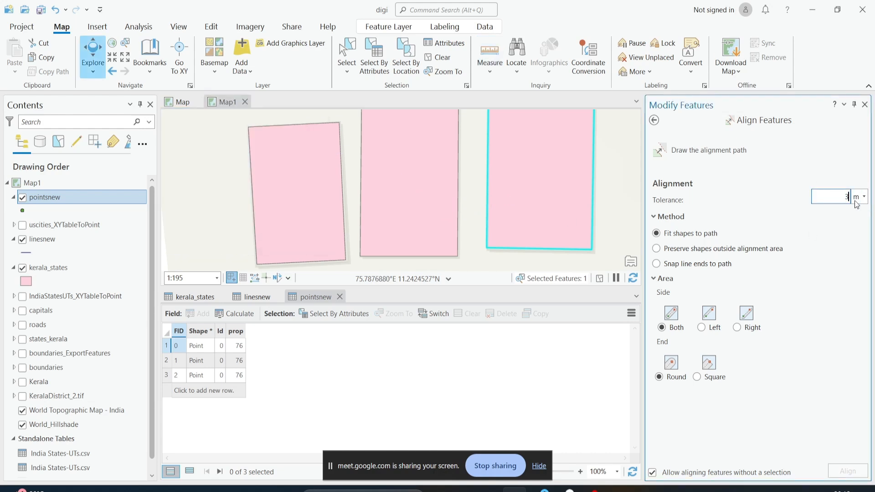
scroll(500, 178, down, 3)
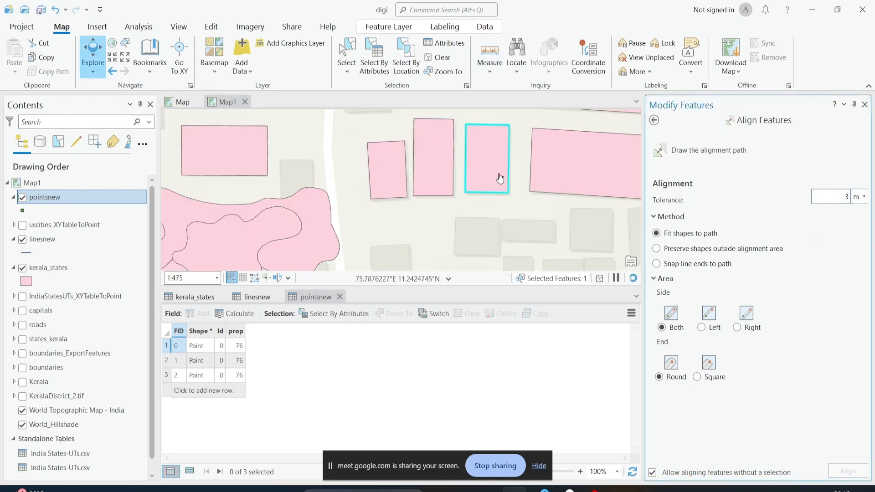
drag(500, 178, 481, 213)
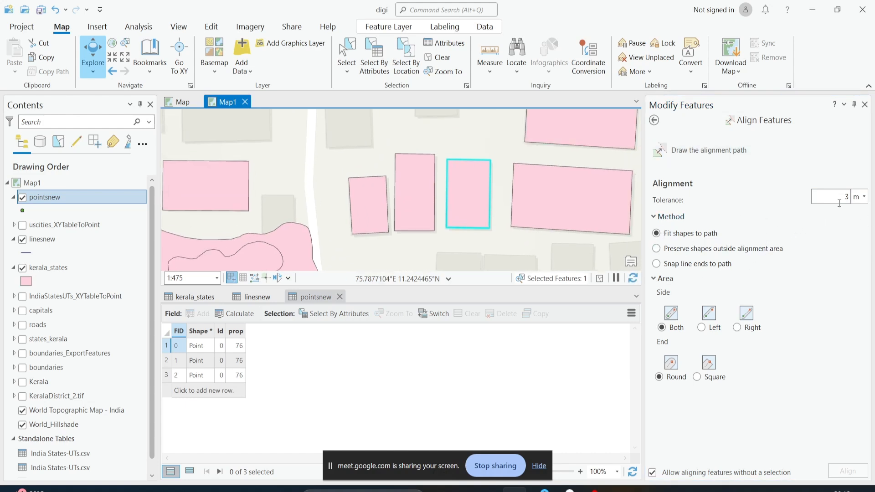
click(665, 153)
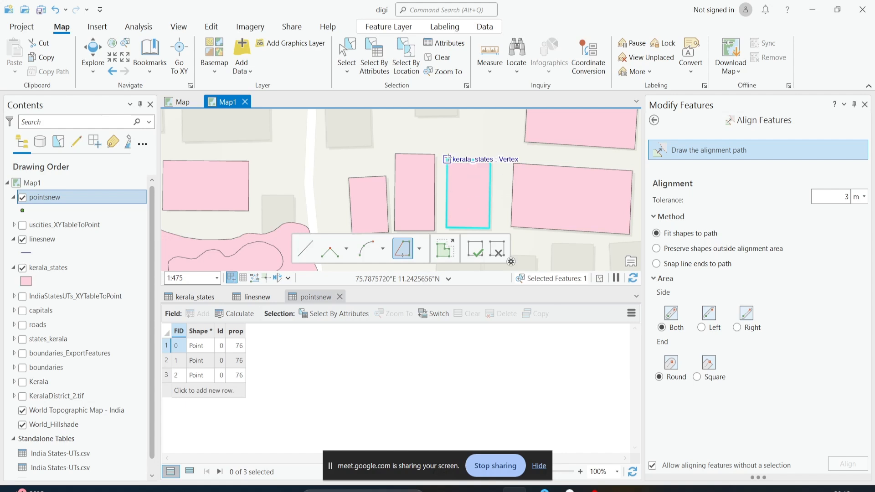
click(446, 159)
double_click(446, 227)
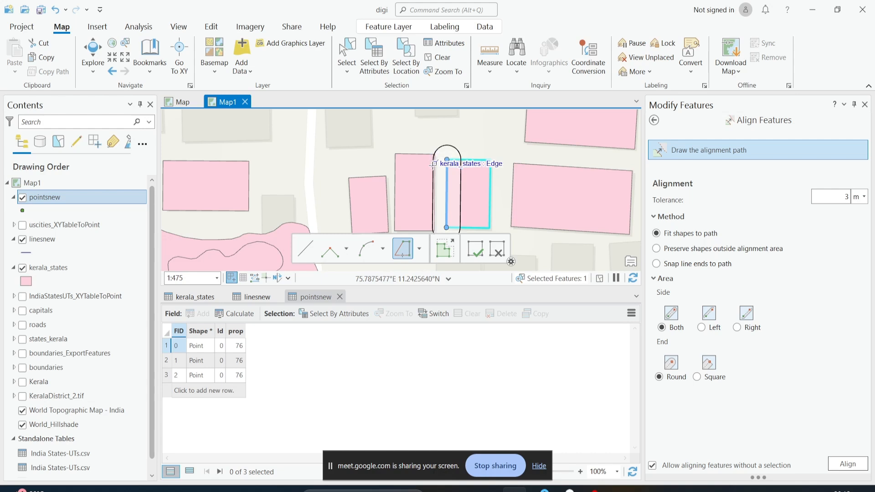
click(447, 160)
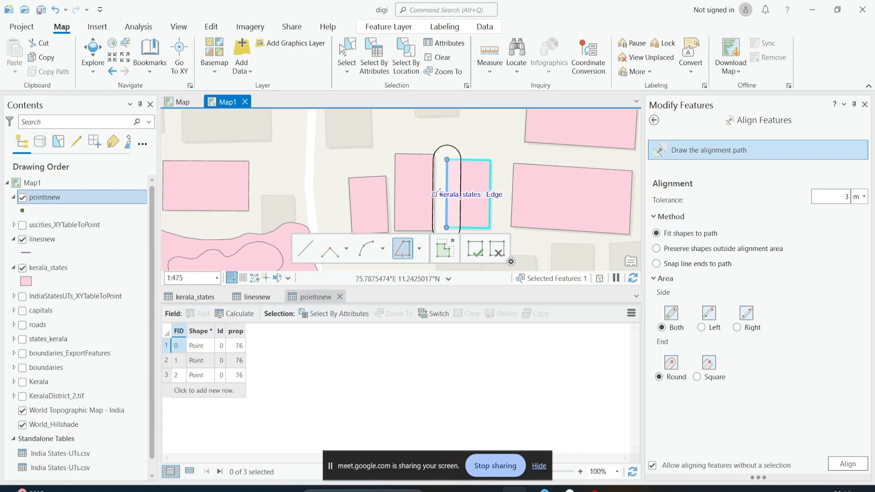
Preview the Left, Right and Both side options and the Square and Round end options for the alignment area
click(702, 328)
click(737, 328)
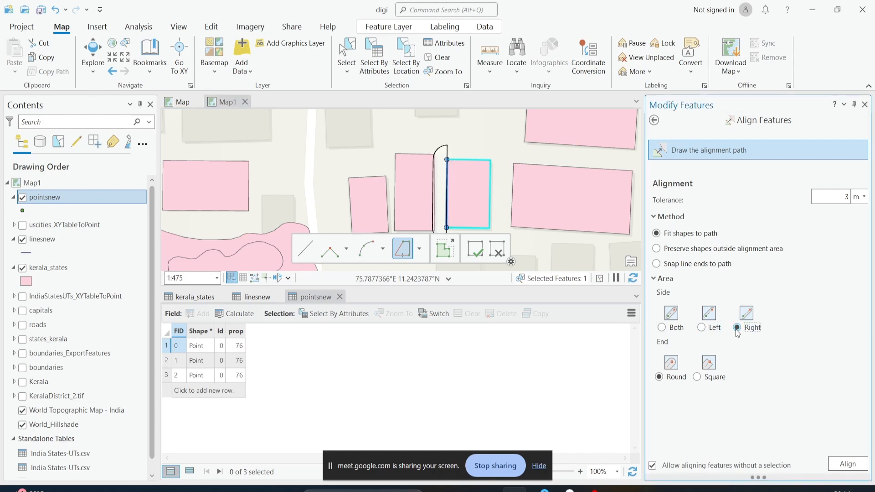
click(670, 329)
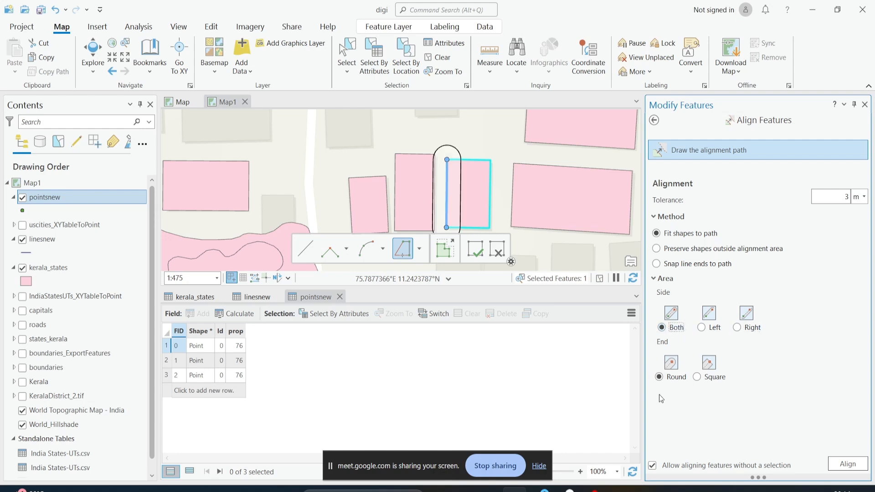
click(705, 378)
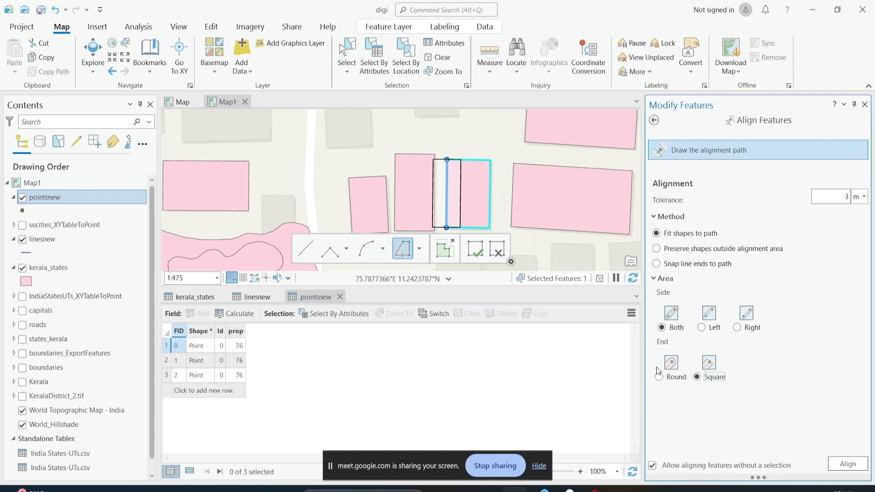
click(660, 375)
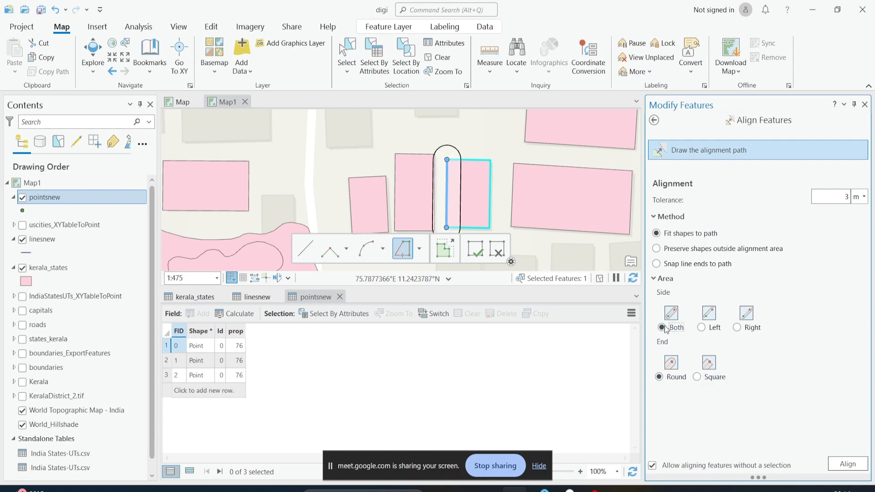
Run Align to fit the neighbouring building's edge onto the drawn path
click(839, 465)
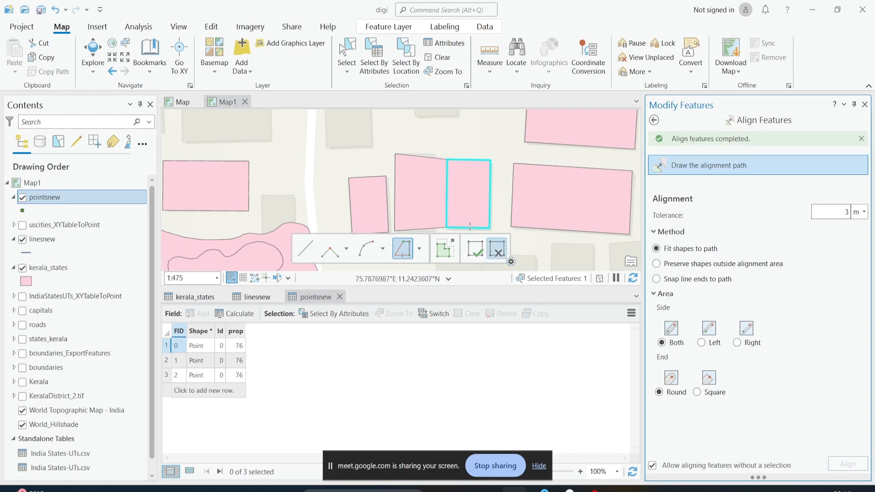
scroll(448, 184, up, 2)
scroll(448, 184, down, 2)
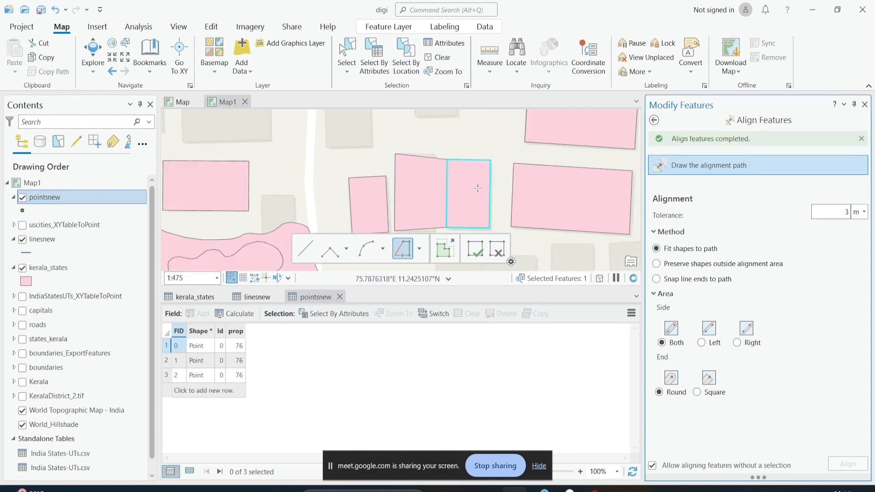
scroll(466, 153, up, 2)
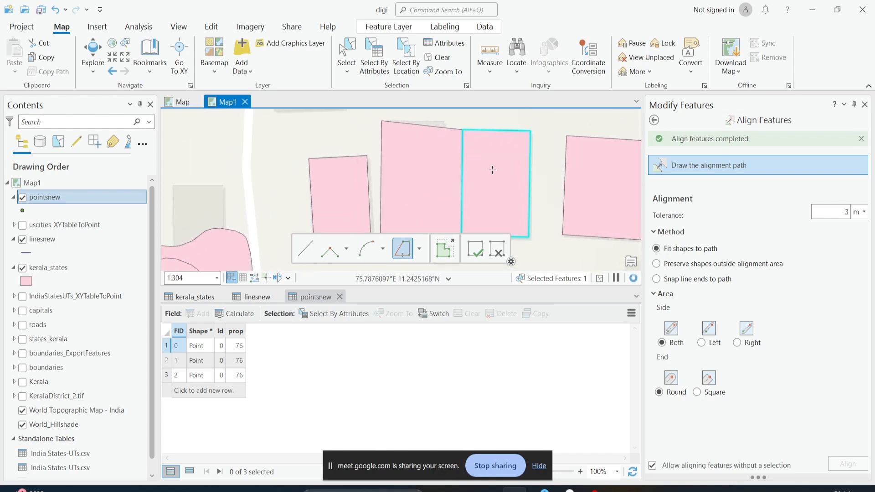
drag(494, 183, 493, 166)
scroll(455, 162, down, 2)
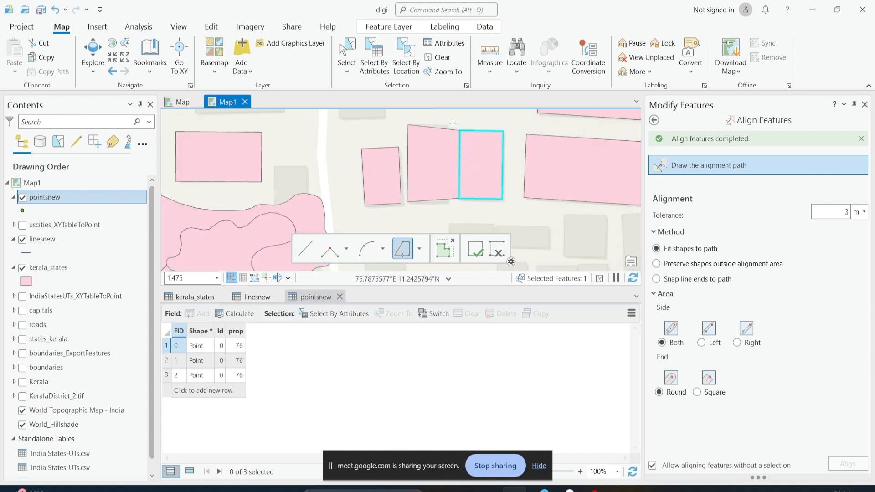
Open the Move To tool and review its absolute longitude and latitude method
click(655, 122)
scroll(827, 179, down, 1)
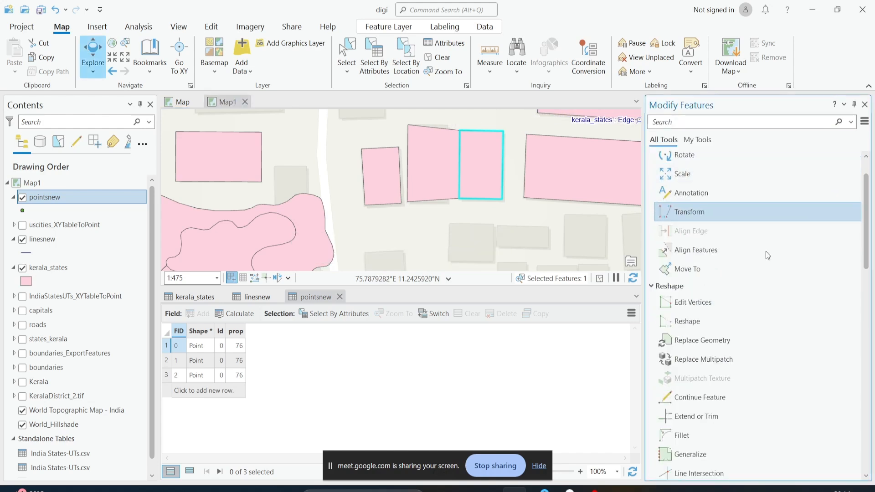
click(674, 264)
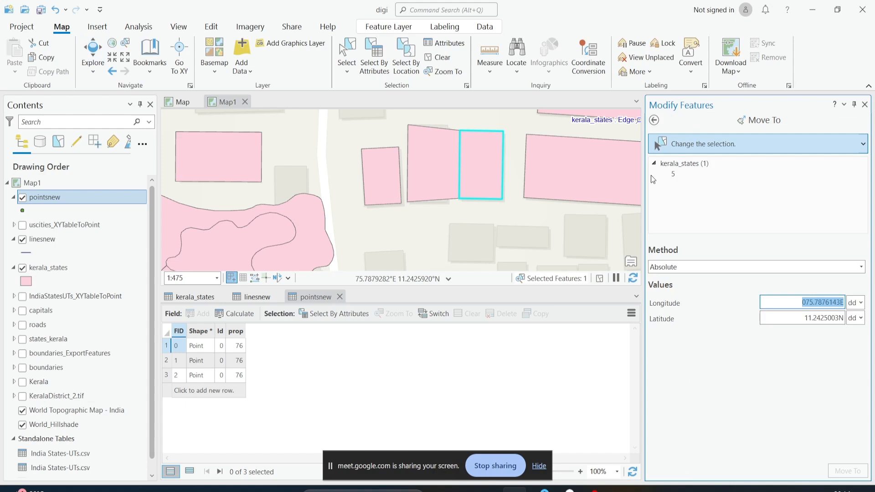
click(653, 122)
click(684, 269)
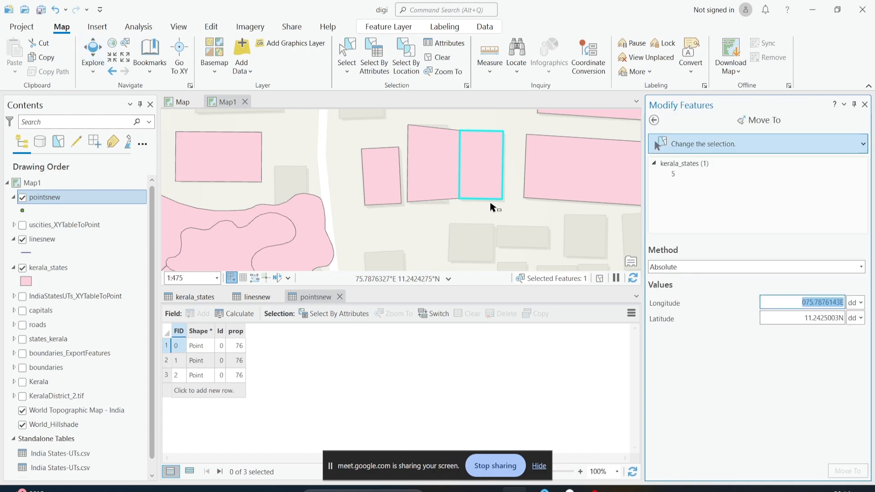
Select the building east of the aligned polygon and open the Edit Vertices tool on it
scroll(491, 207, down, 2)
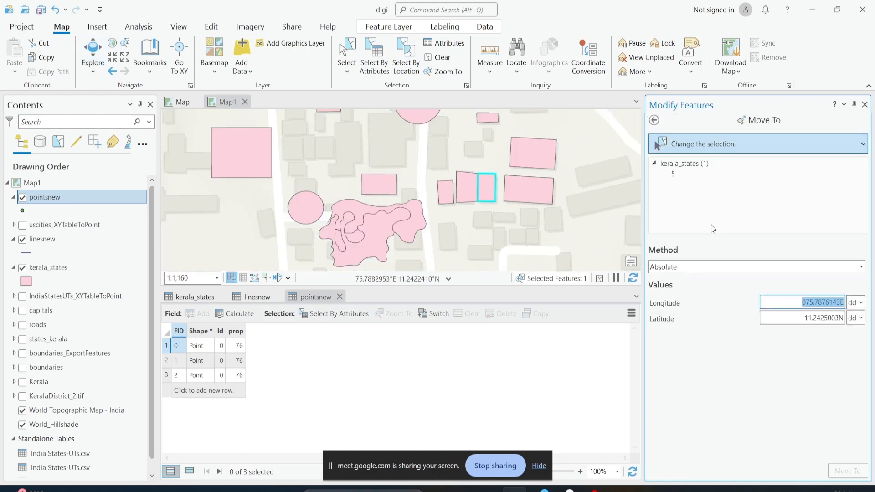
click(528, 196)
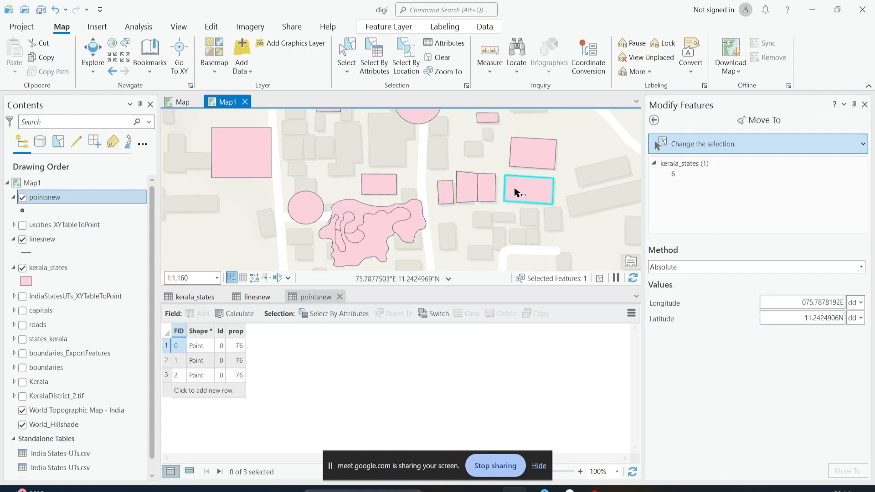
click(654, 120)
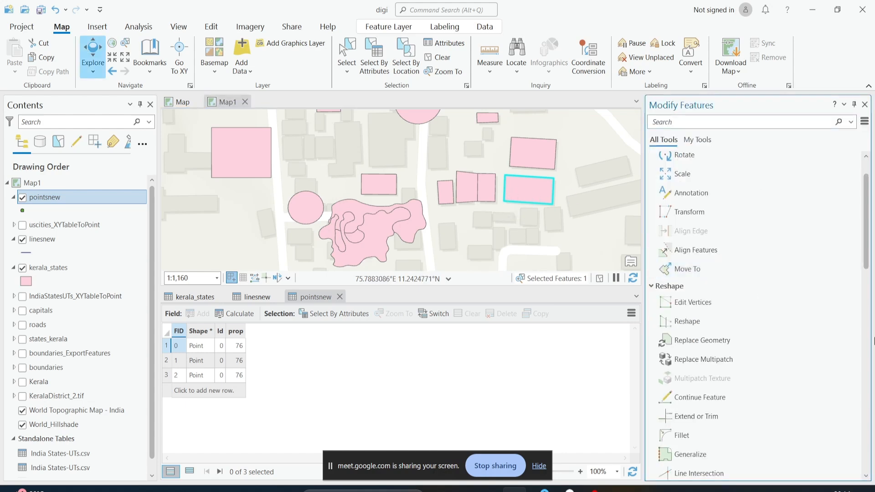
click(694, 302)
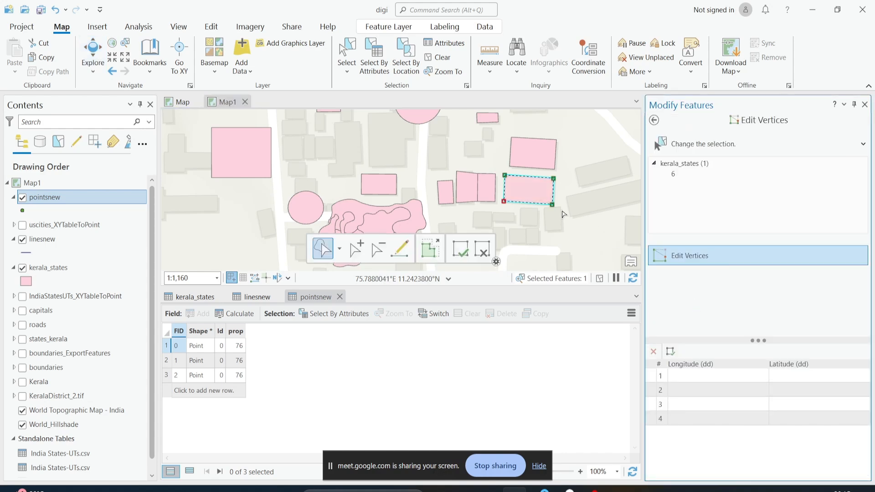
Drag the building's top-left and top-right corner vertices to reshape its outline
scroll(563, 215, up, 2)
drag(519, 217, 484, 231)
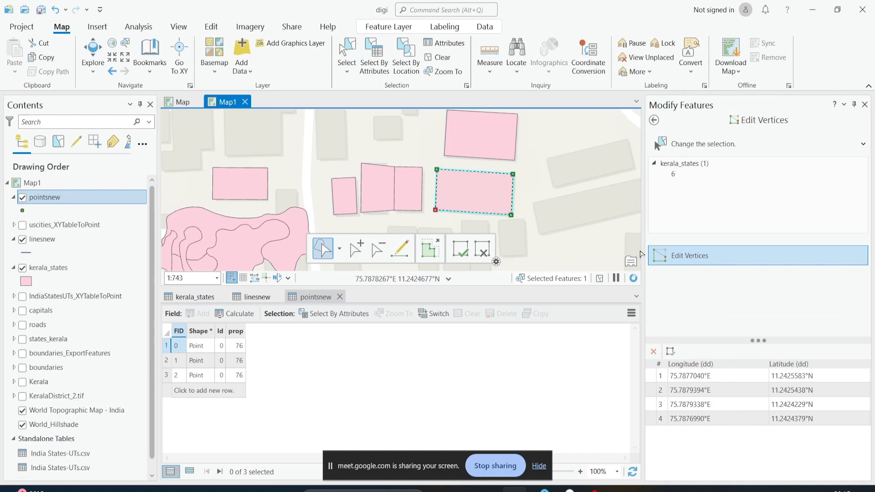
scroll(464, 180, up, 2)
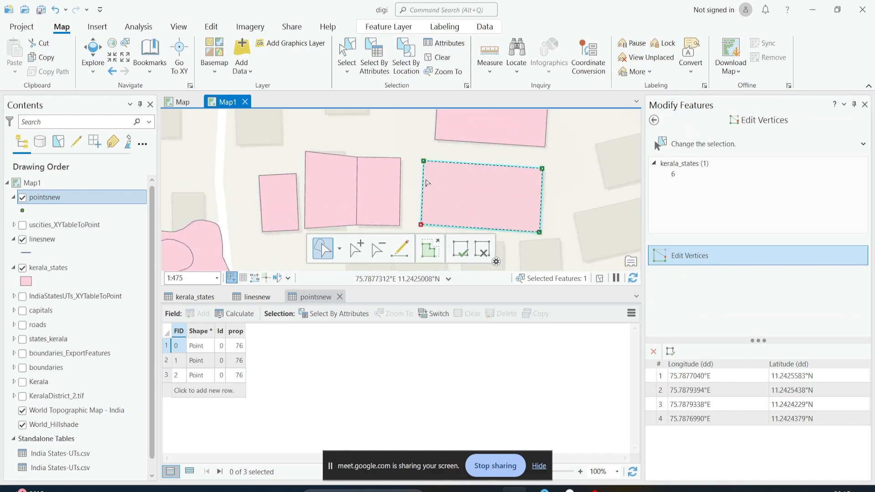
drag(423, 161, 431, 181)
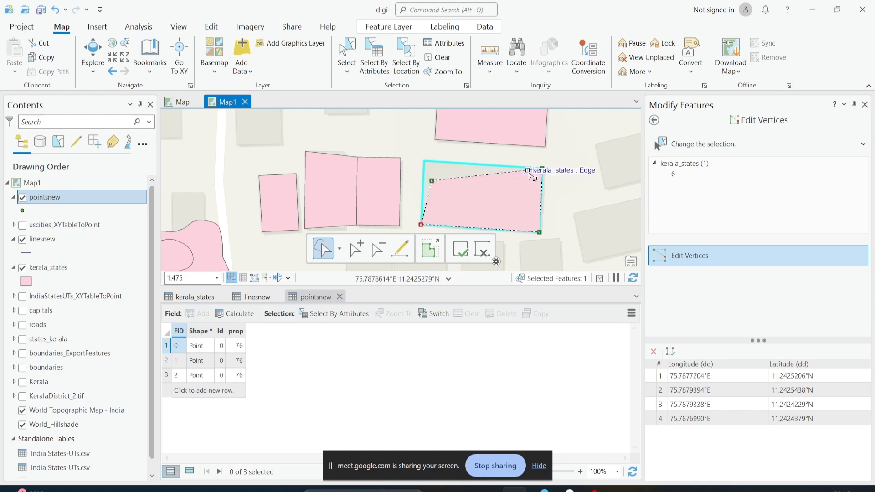
drag(542, 169, 530, 187)
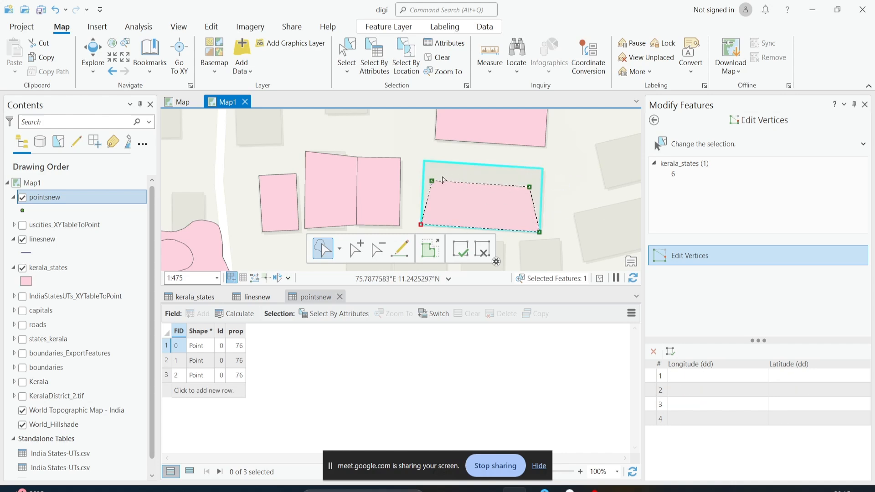
drag(431, 181, 416, 164)
scroll(486, 179, down, 5)
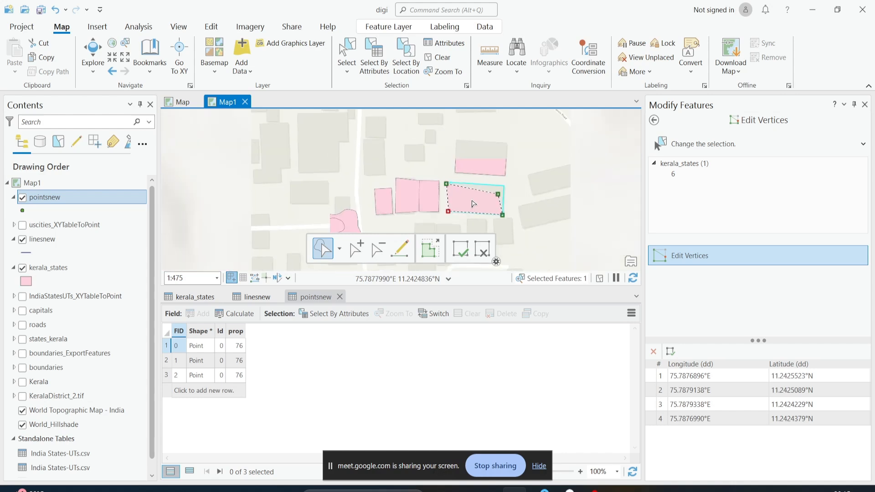
Zoom to the kerala_states layer's full extent and close the three open attribute tables
right_click(29, 271)
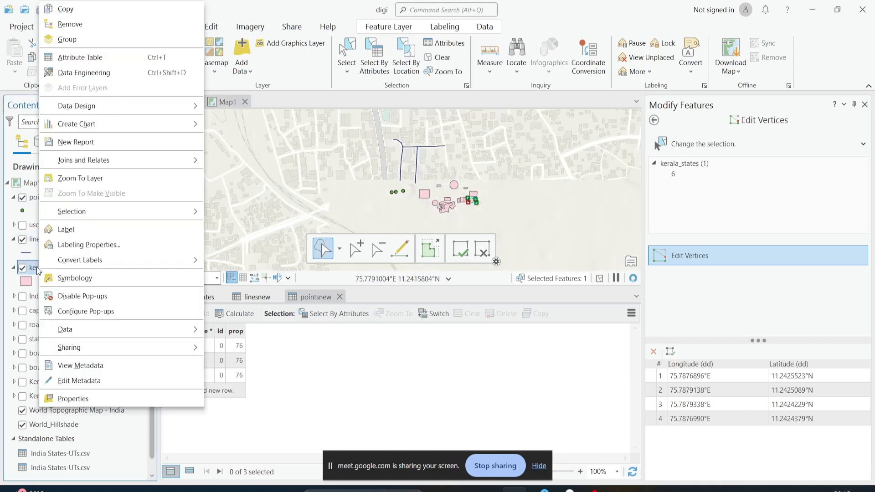
click(79, 178)
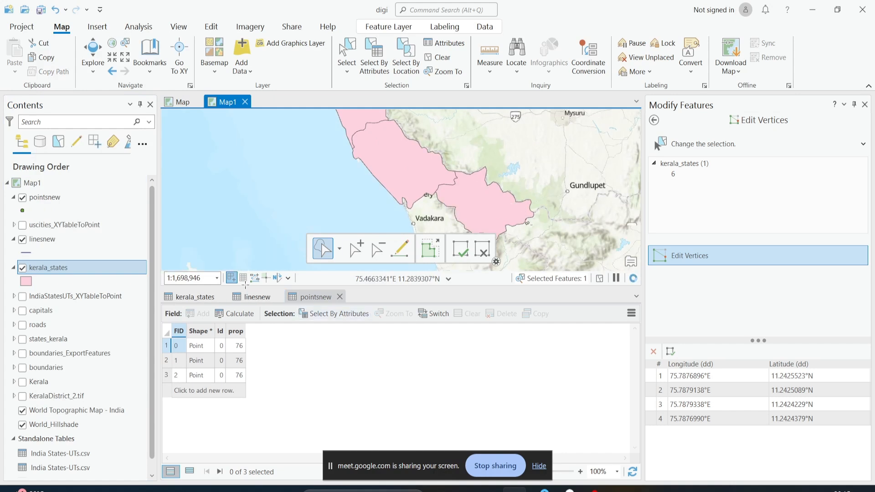
click(340, 297)
click(279, 296)
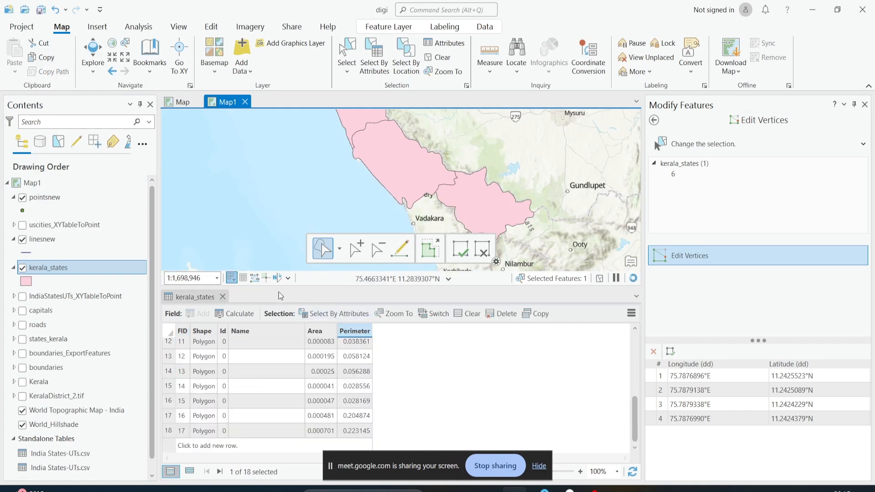
click(222, 296)
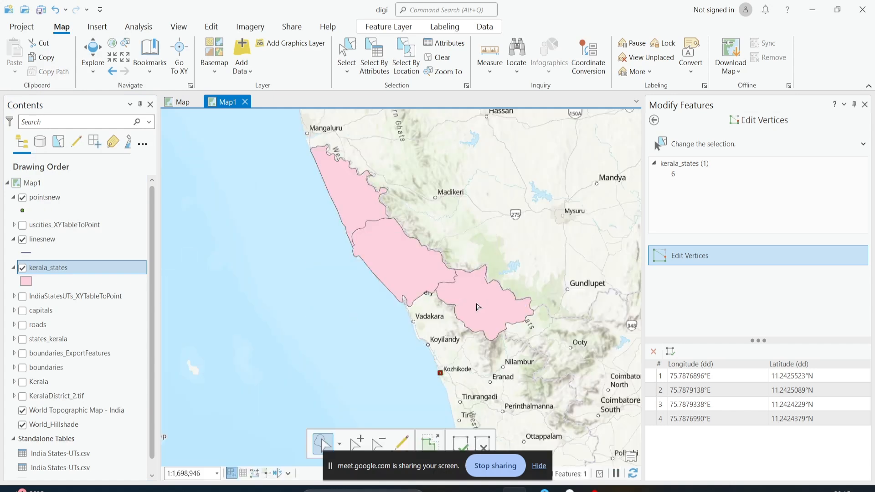
Finish the building edit and select the Kannur district polygon for vertex editing
scroll(477, 306, up, 3)
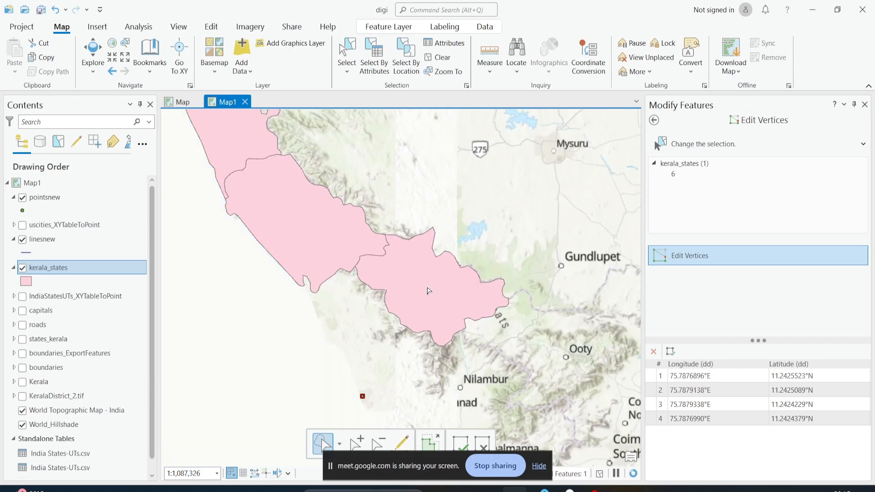
click(477, 285)
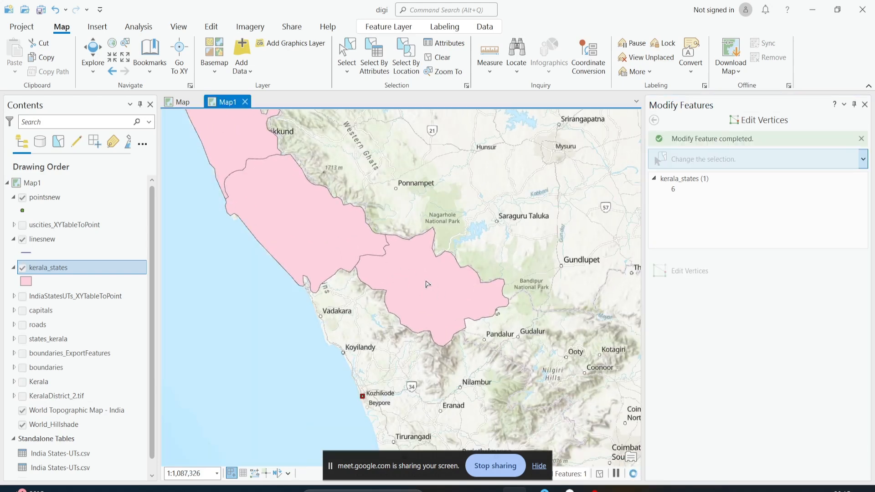
click(427, 284)
Drag three vertices on Kannur's northern boundary to new positions
scroll(431, 244, up, 2)
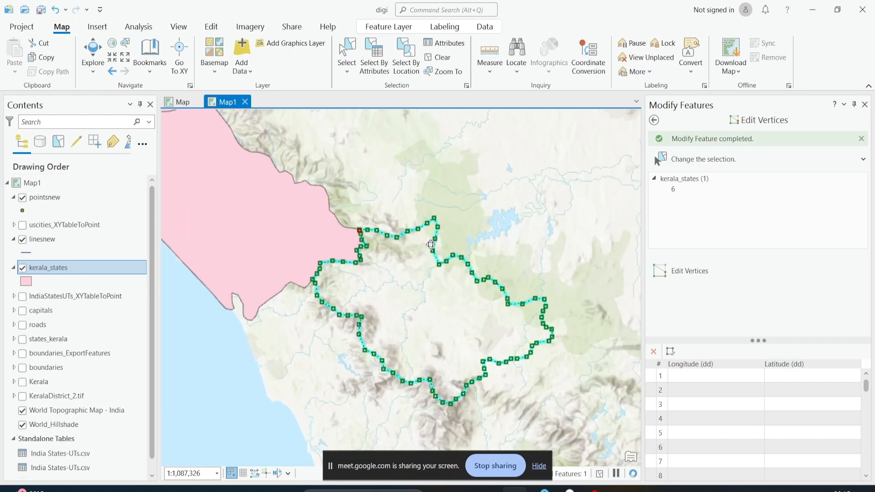
scroll(431, 245, up, 6)
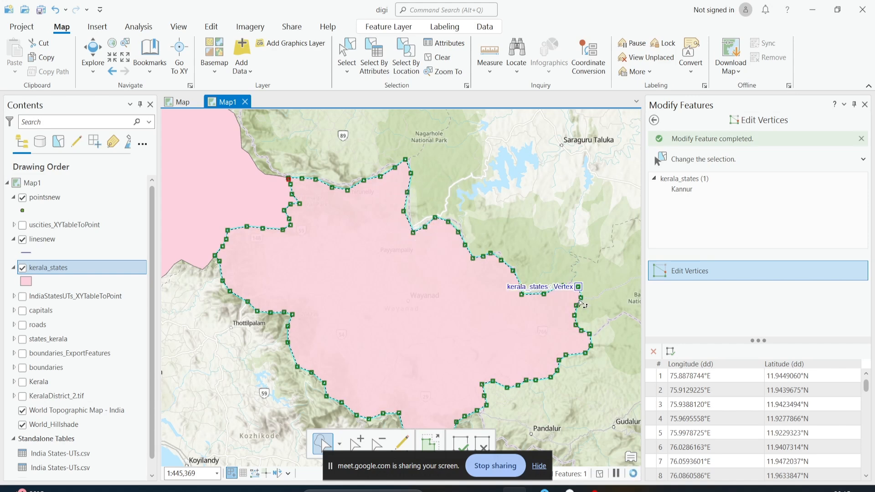
scroll(424, 162, up, 3)
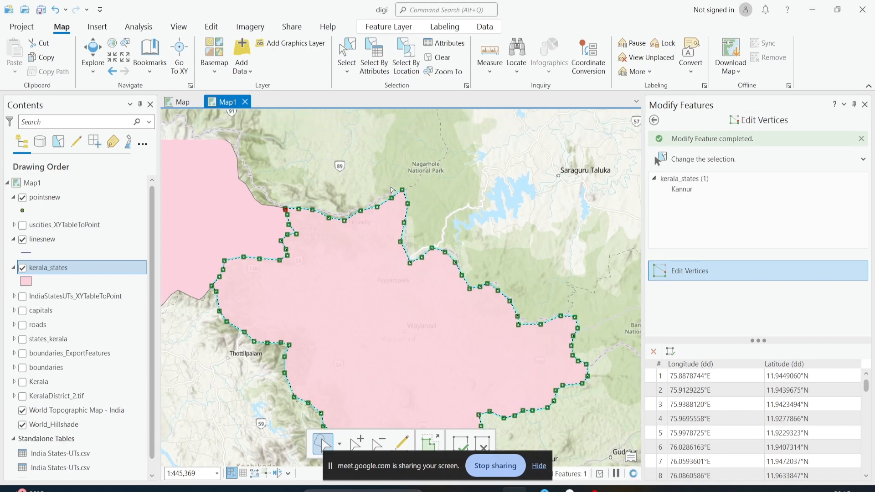
scroll(355, 247, up, 2)
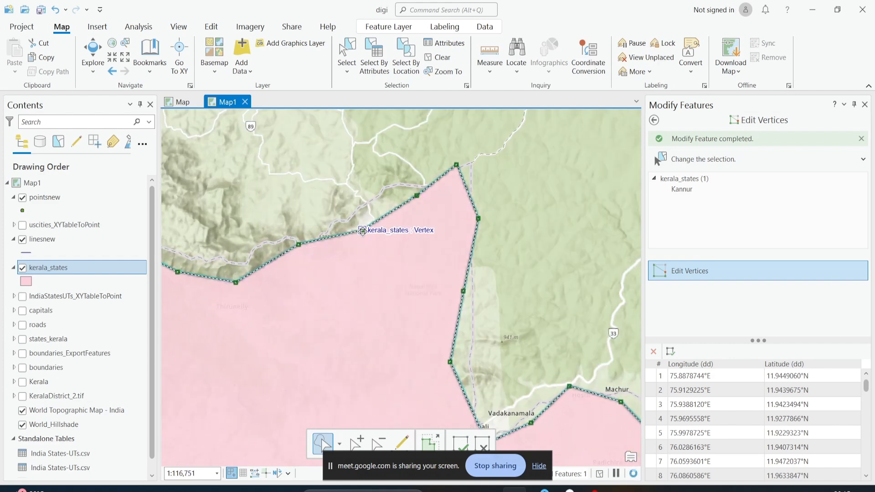
drag(361, 230, 359, 214)
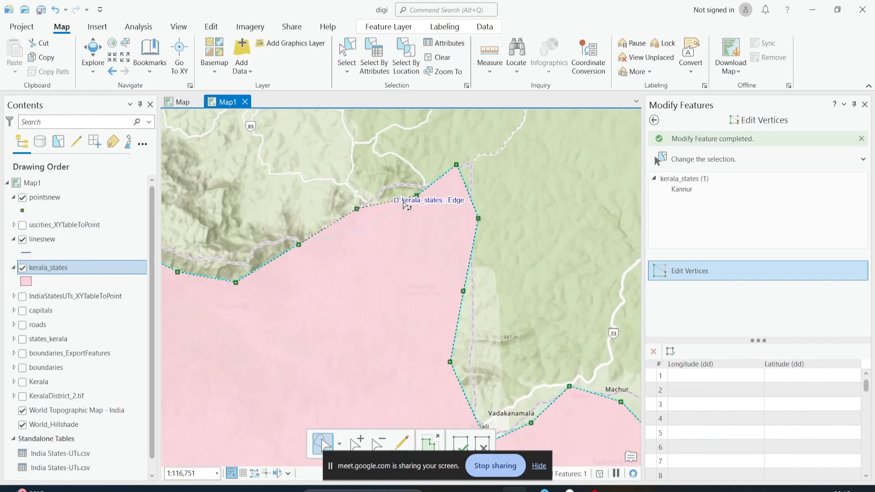
drag(416, 195, 386, 185)
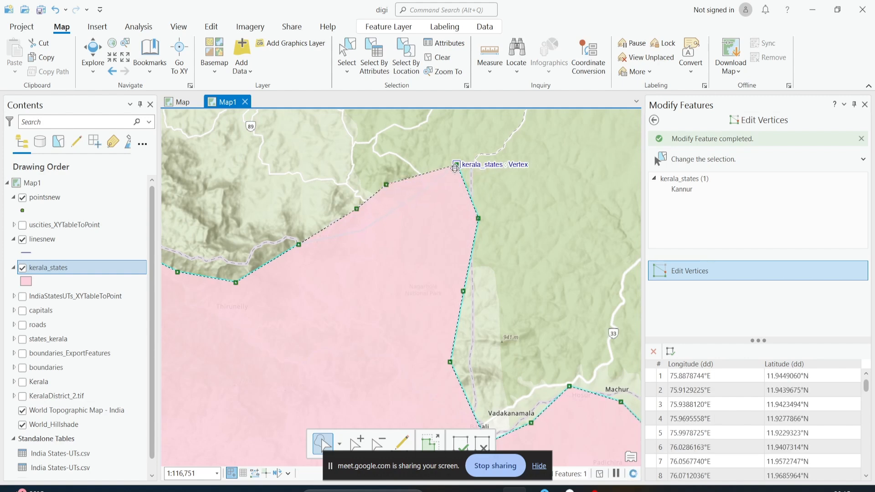
drag(455, 168, 450, 190)
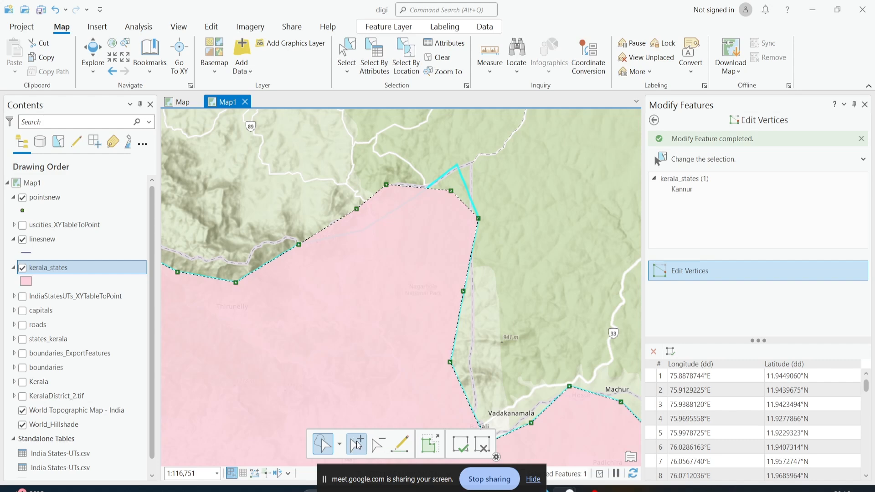
Delete the two vertices at Kannur's north-eastern corner with the Delete Vertex tool
click(384, 448)
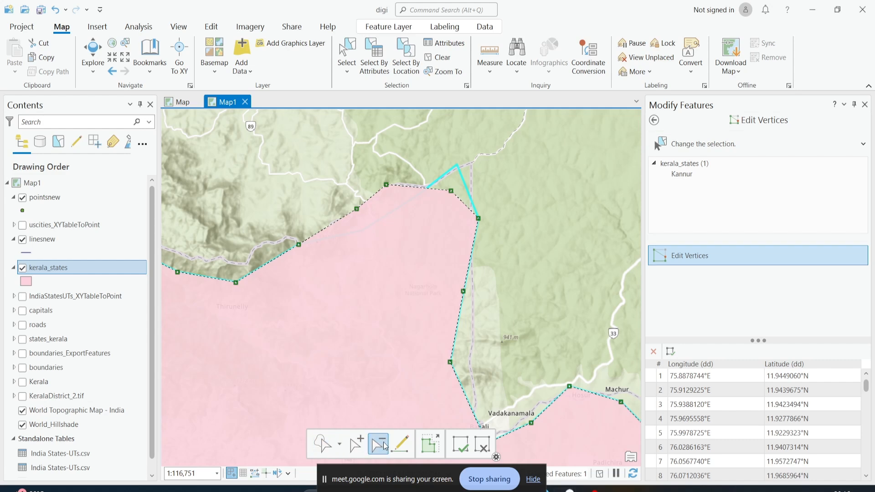
click(451, 191)
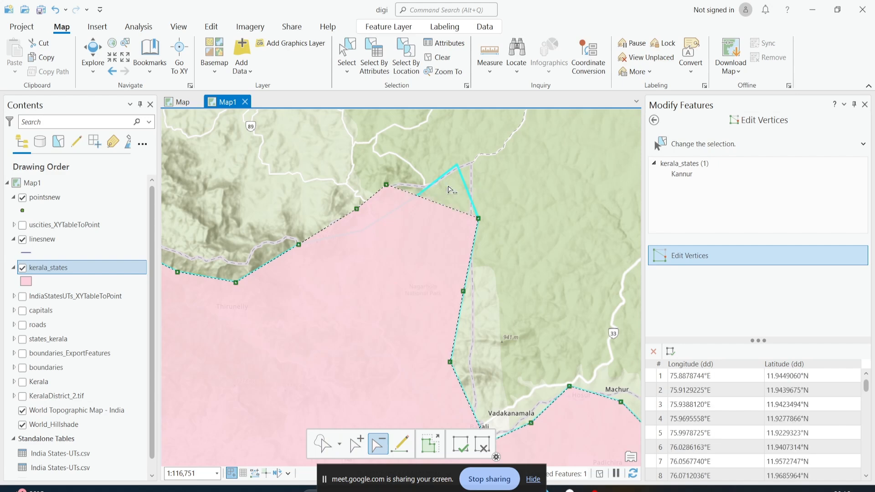
click(478, 218)
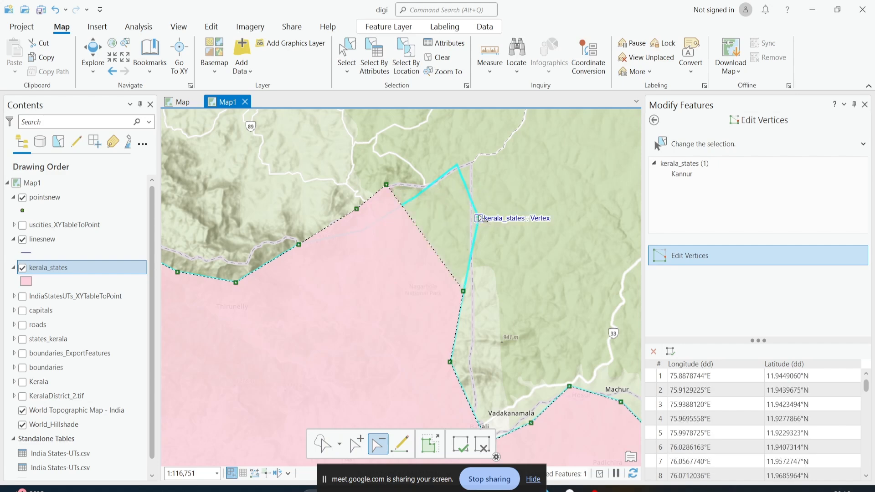
Add four vertices along the new north-eastern edge of Kannur and drag two of them into place
click(354, 447)
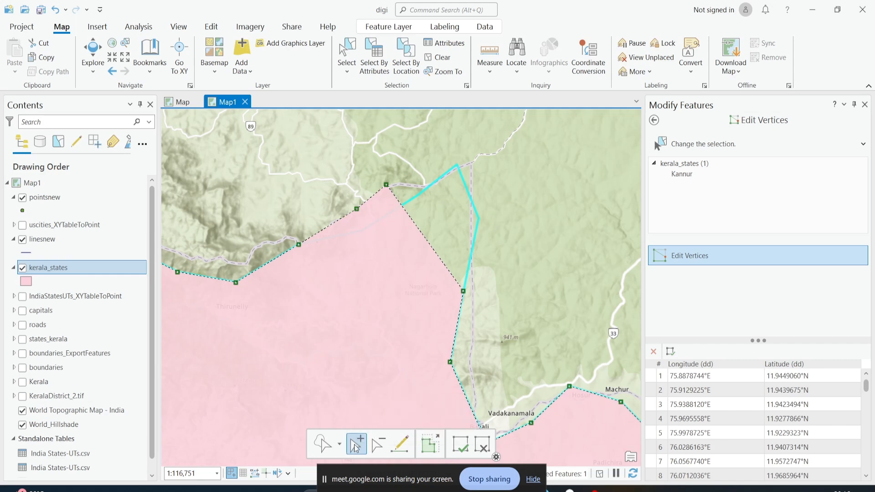
click(403, 207)
click(417, 227)
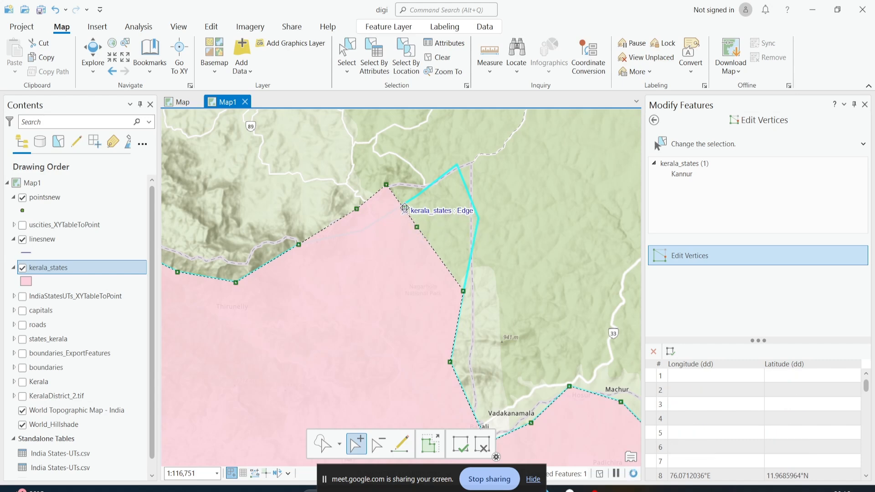
drag(403, 208, 431, 223)
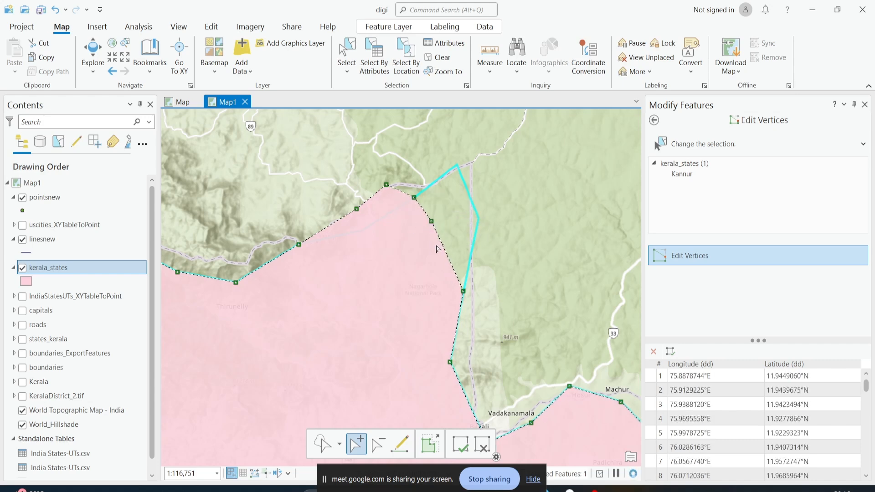
click(442, 245)
click(452, 264)
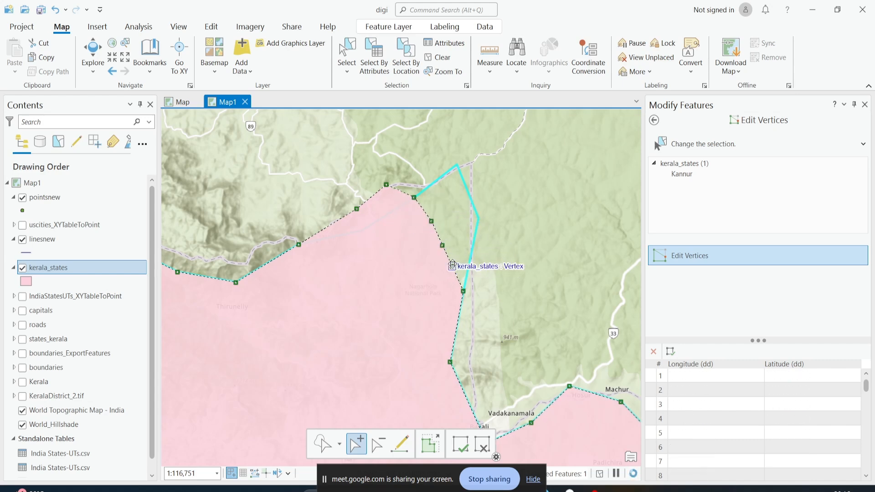
drag(452, 265, 451, 232)
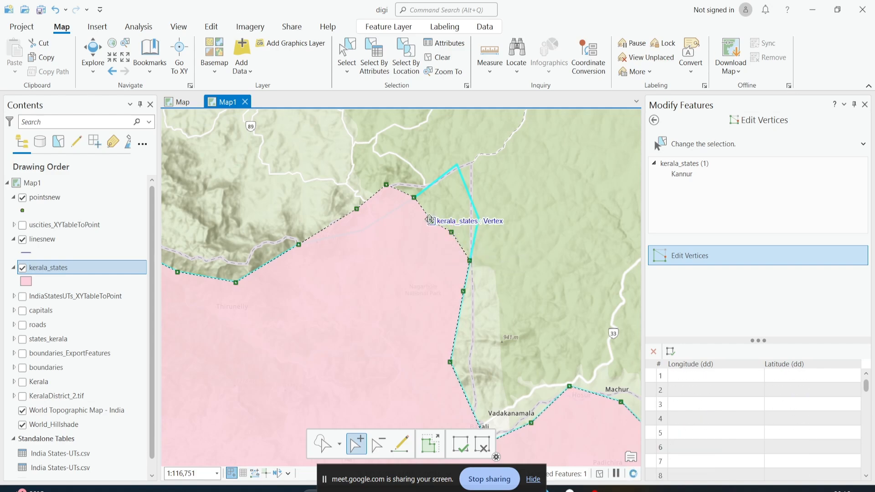
scroll(430, 218, down, 2)
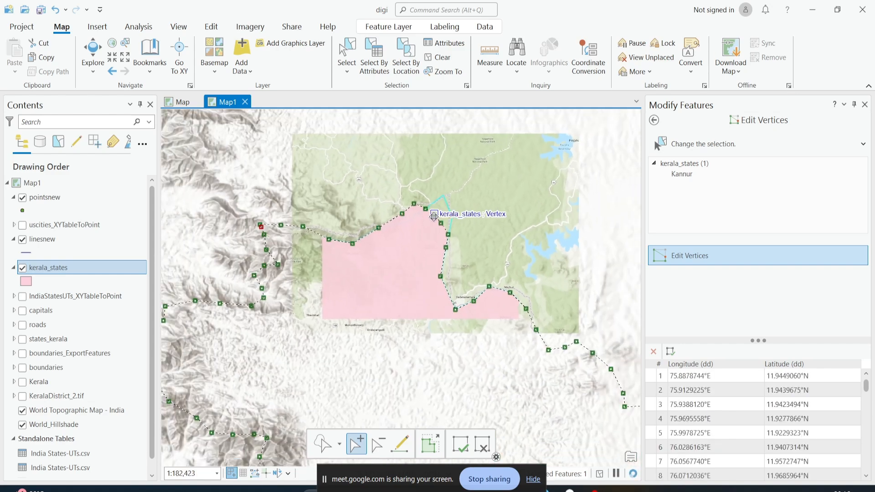
scroll(434, 217, down, 2)
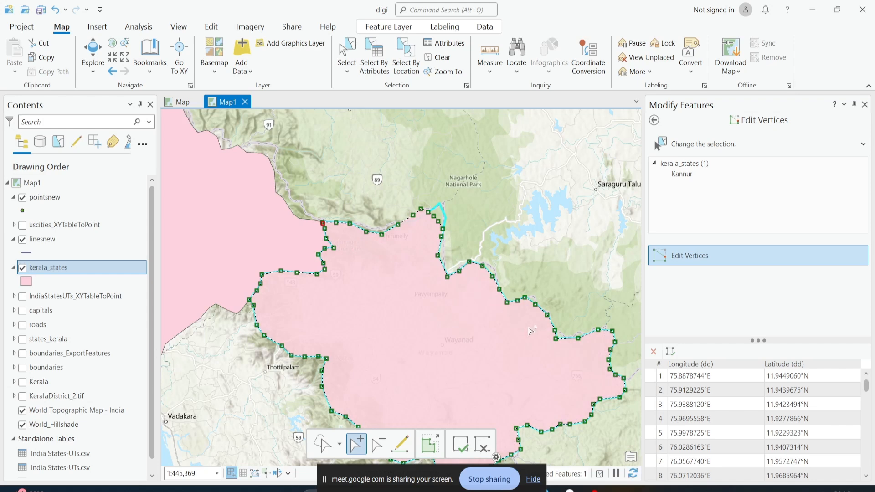
Drag two vertices on Kannur's eastern boundary to new positions
scroll(528, 319, up, 2)
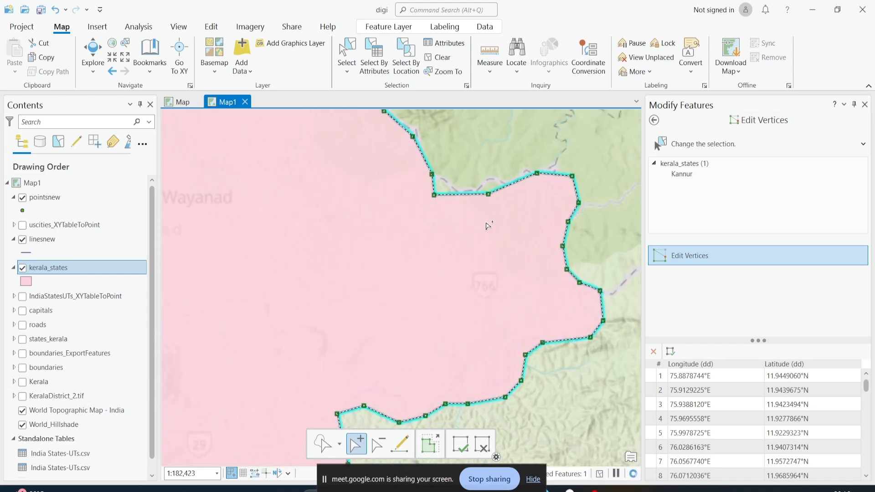
drag(473, 229, 465, 299)
scroll(353, 216, down, 2)
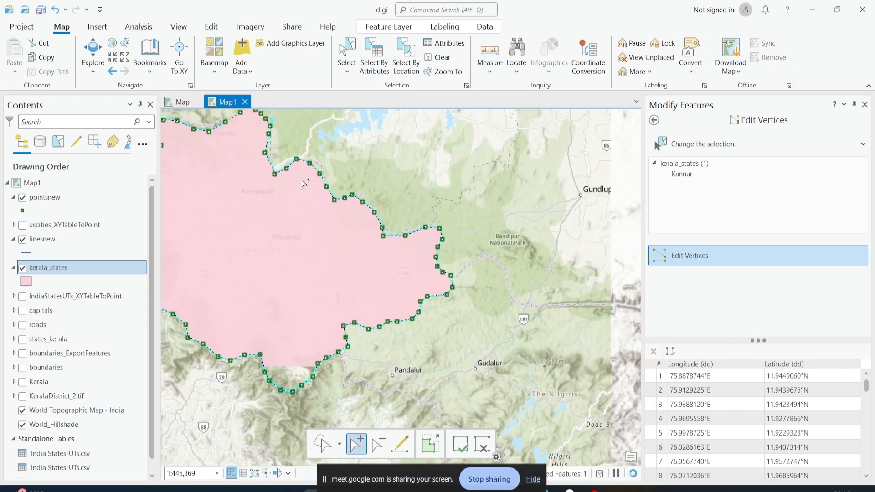
scroll(396, 205, up, 2)
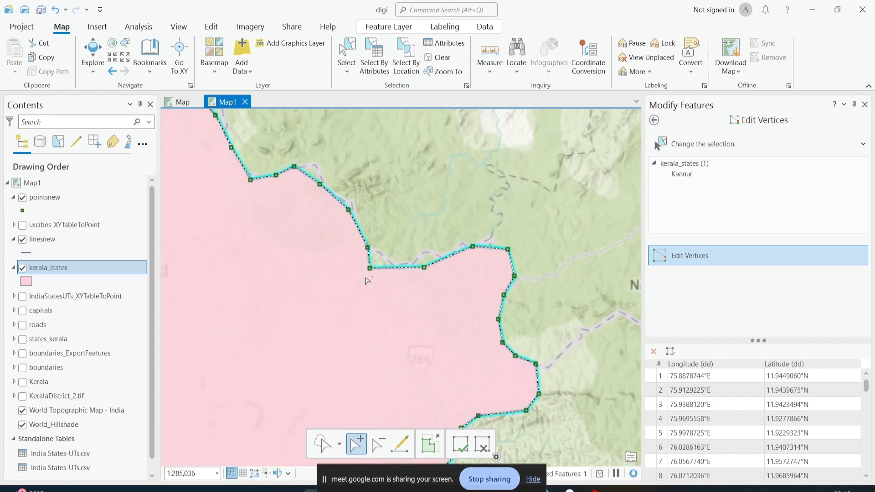
scroll(361, 295, up, 1)
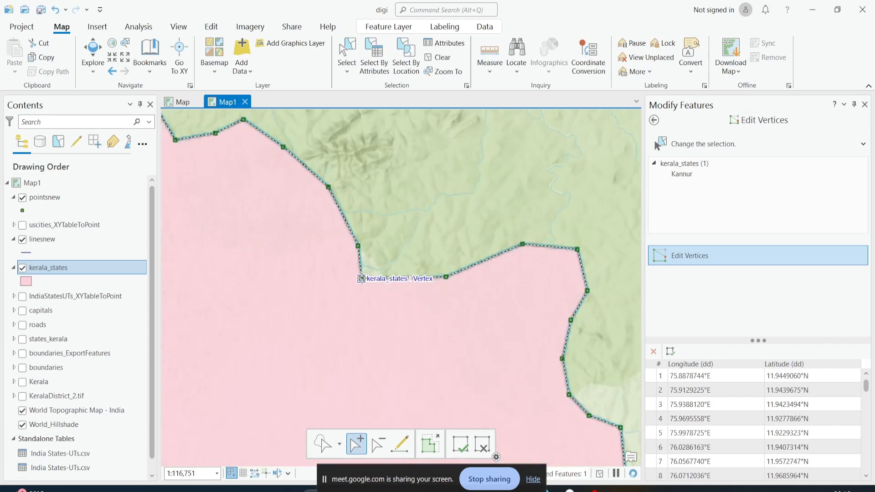
drag(361, 278, 386, 272)
scroll(398, 275, down, 2)
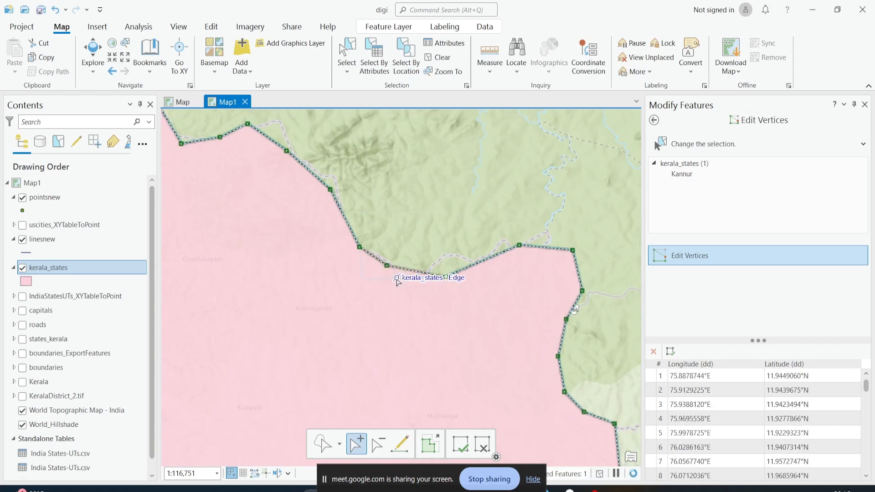
scroll(418, 278, up, 2)
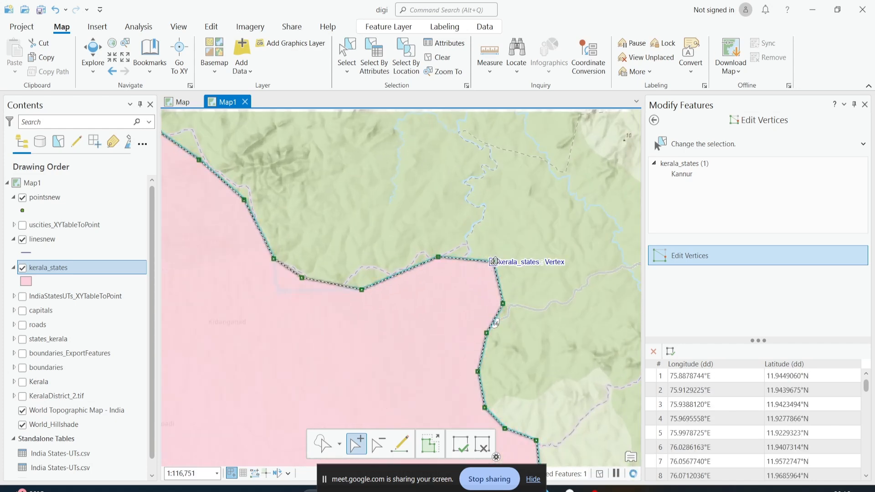
drag(493, 261, 479, 273)
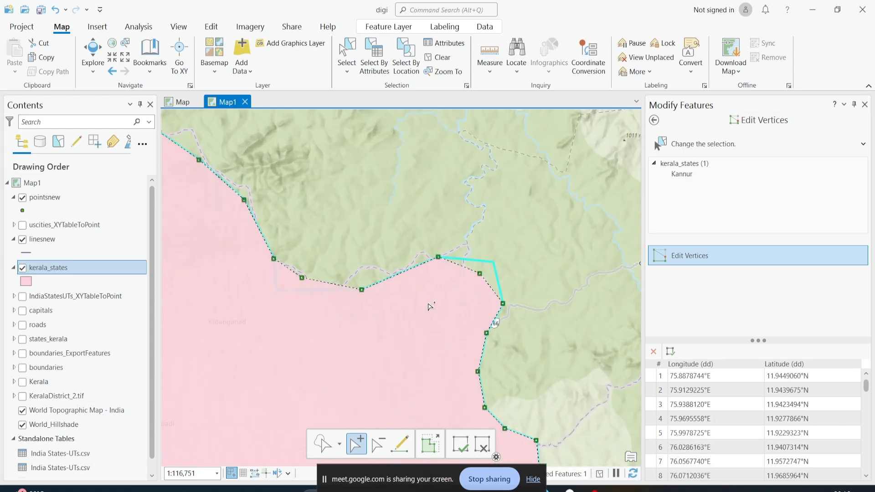
scroll(565, 275, down, 3)
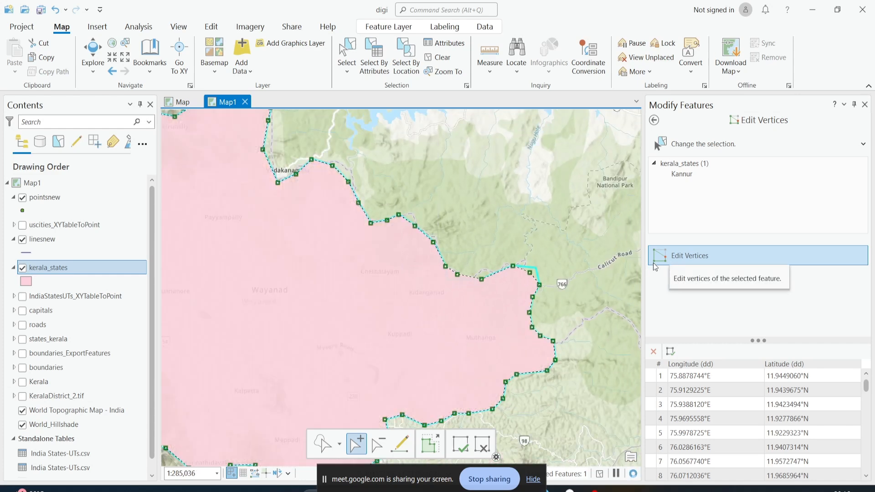
Finish the vertex edit on Kannur and save all edits
click(459, 444)
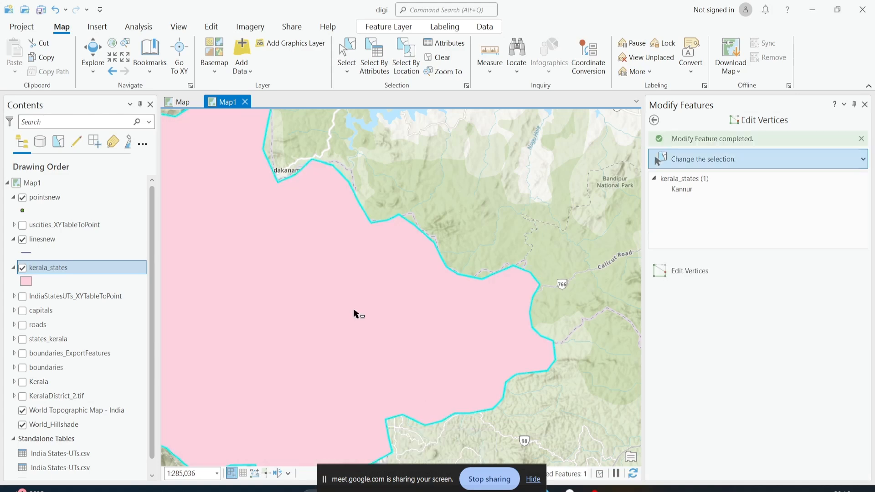
scroll(353, 312, down, 4)
scroll(340, 283, up, 2)
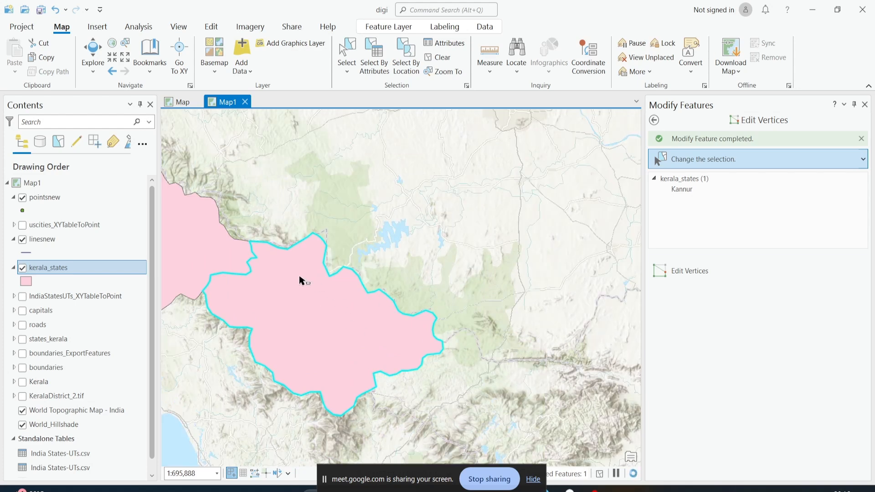
click(211, 28)
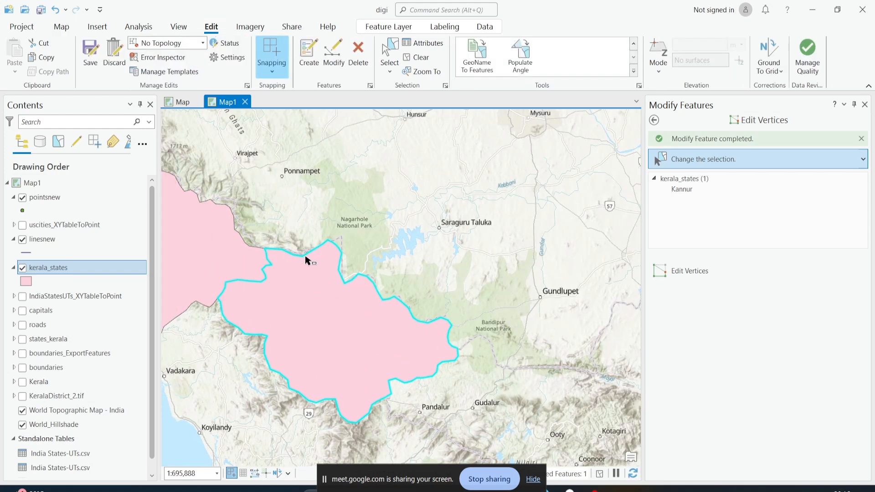
drag(336, 302, 405, 339)
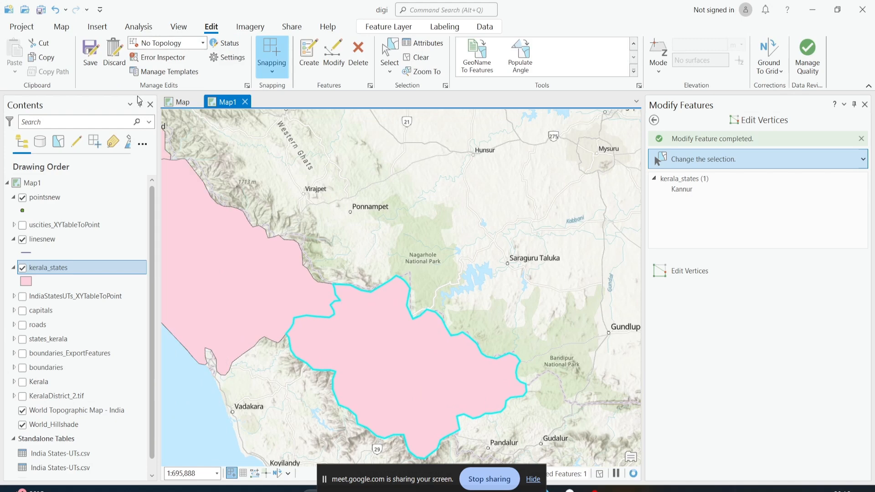
click(89, 53)
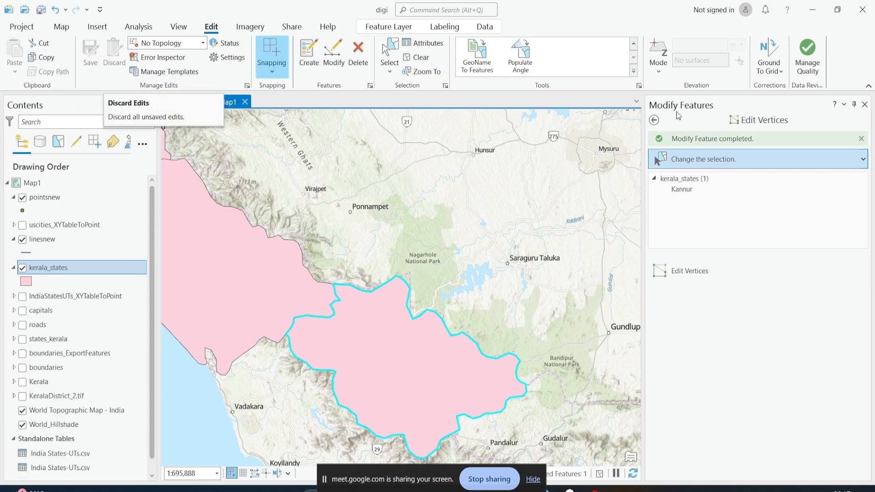
Open the Reshape tool for Kannur and turn on the KeralaDistrict_2.tif district map layer
click(653, 120)
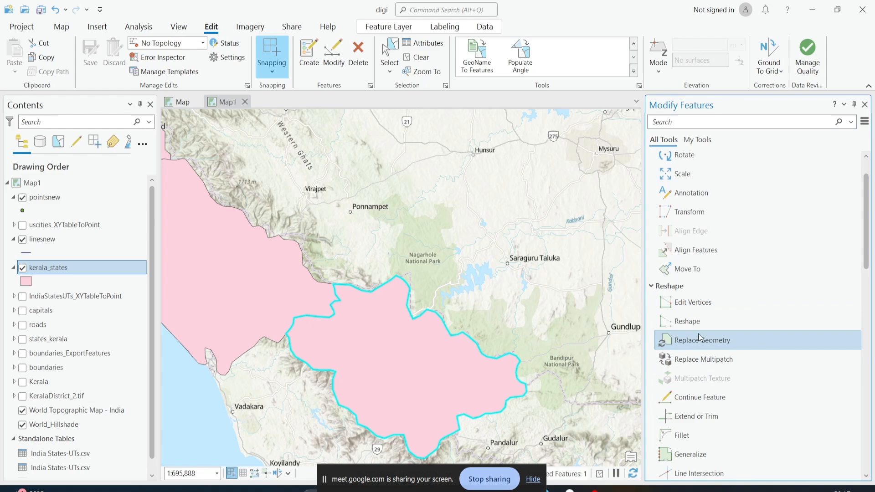
click(680, 328)
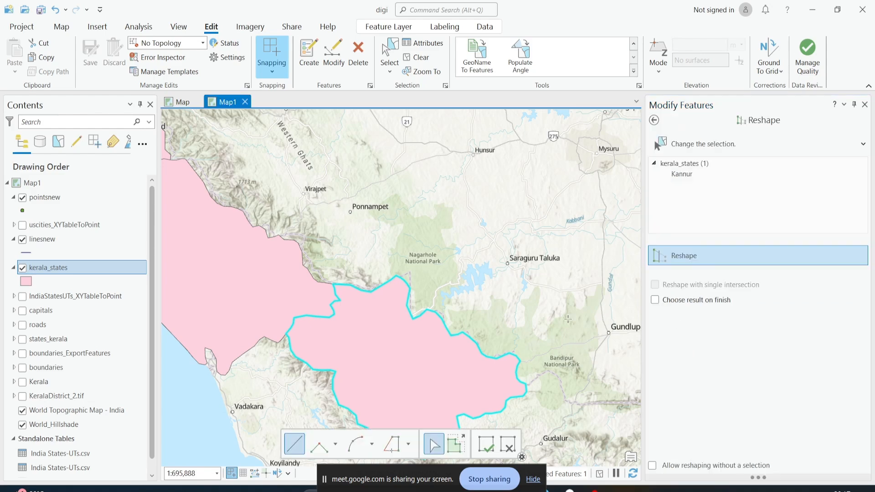
scroll(348, 308, up, 2)
drag(361, 315, 399, 132)
scroll(404, 178, down, 2)
drag(407, 200, 298, 250)
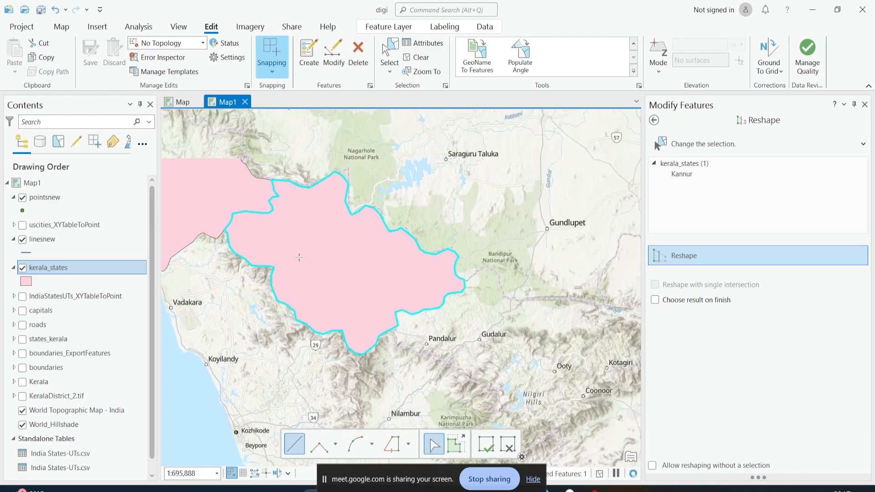
drag(277, 211, 382, 188)
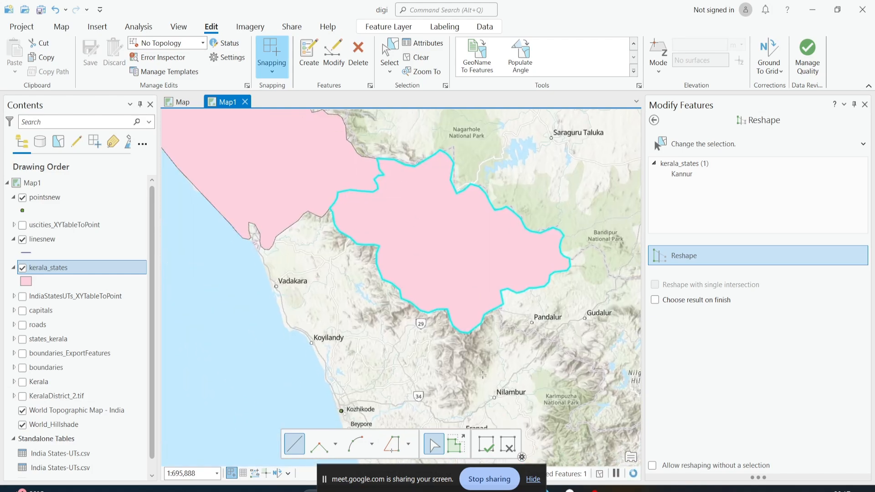
scroll(476, 385, up, 2)
drag(491, 287, 360, 336)
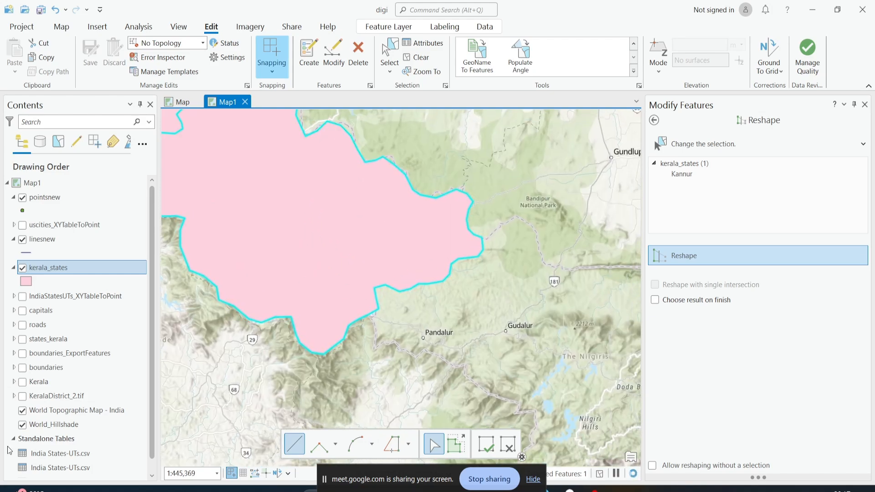
click(23, 395)
scroll(334, 344, down, 3)
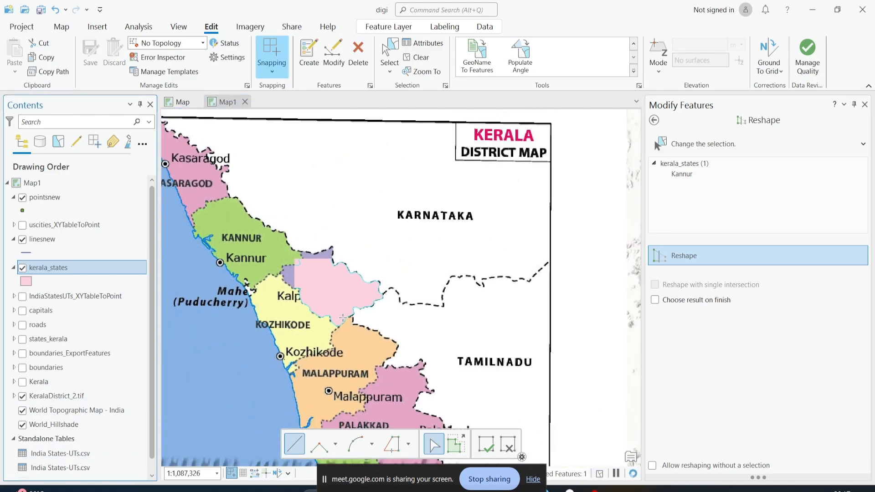
Reshape Kannur with a line traced along the Kozhikode district boundary and coast back to Kannur's edge
drag(334, 343, 345, 234)
drag(306, 185, 353, 256)
scroll(333, 269, up, 2)
scroll(341, 274, up, 3)
scroll(345, 283, down, 2)
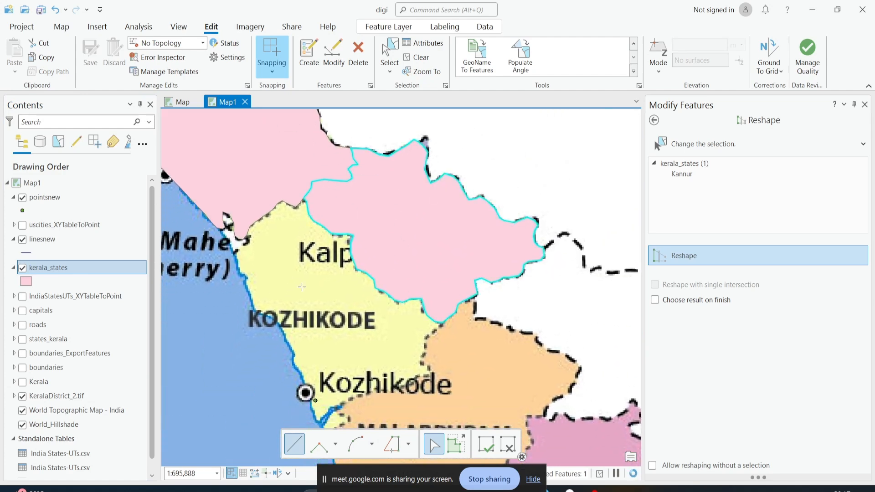
scroll(354, 294, up, 3)
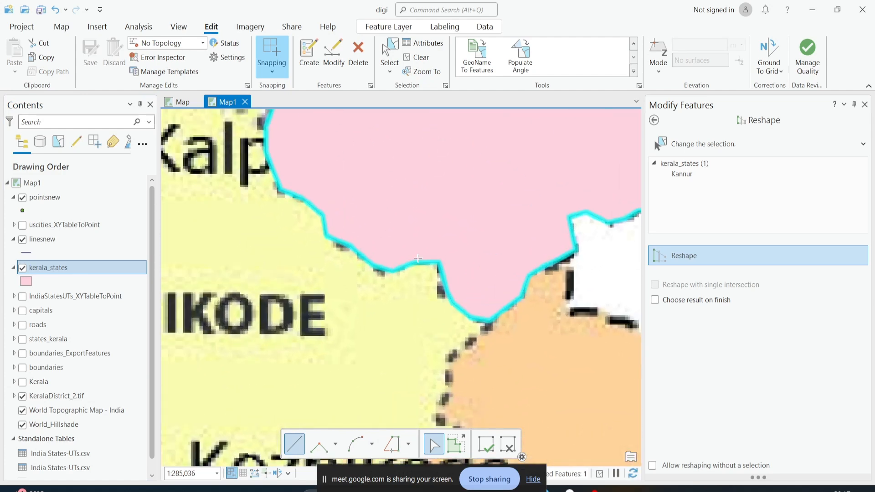
drag(440, 389, 439, 279)
scroll(439, 280, down, 2)
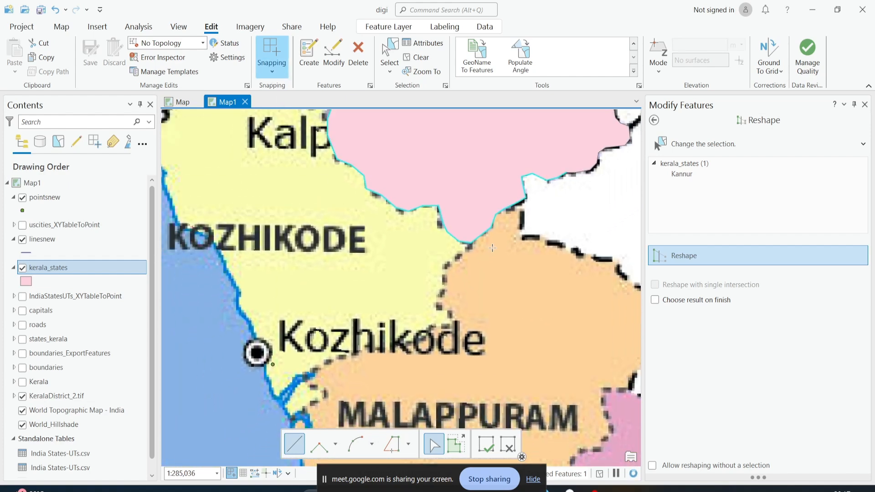
click(459, 245)
click(445, 262)
click(439, 303)
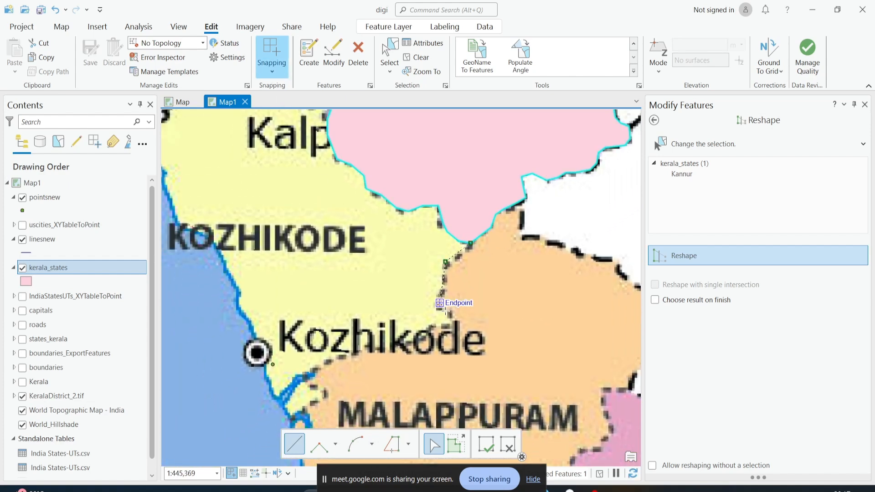
click(449, 315)
click(431, 329)
click(390, 341)
click(335, 352)
click(311, 379)
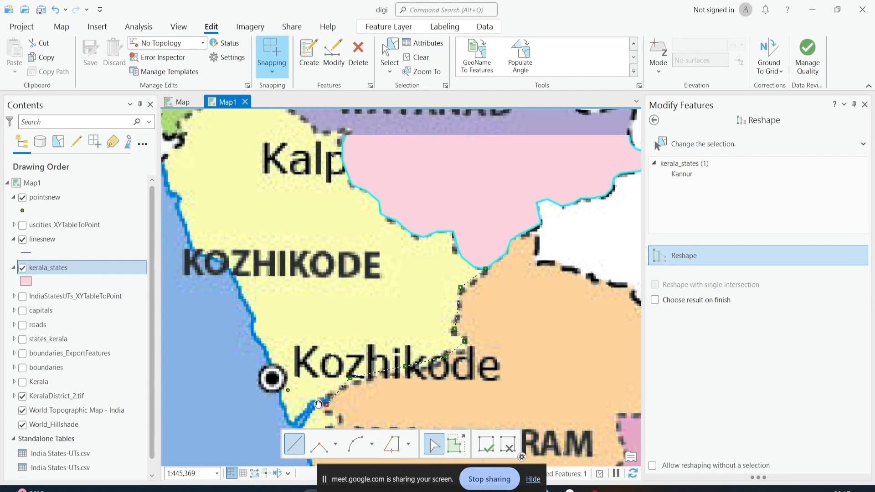
click(246, 302)
click(233, 275)
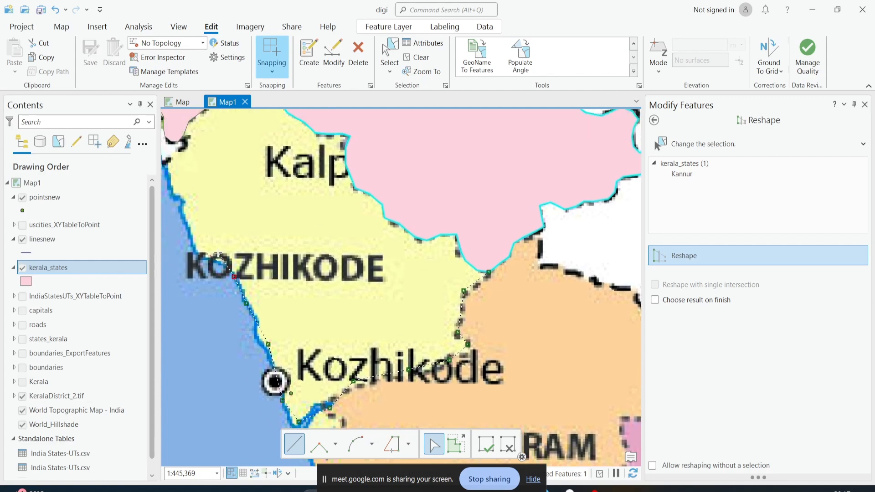
click(217, 253)
click(195, 240)
drag(184, 180, 227, 284)
click(211, 277)
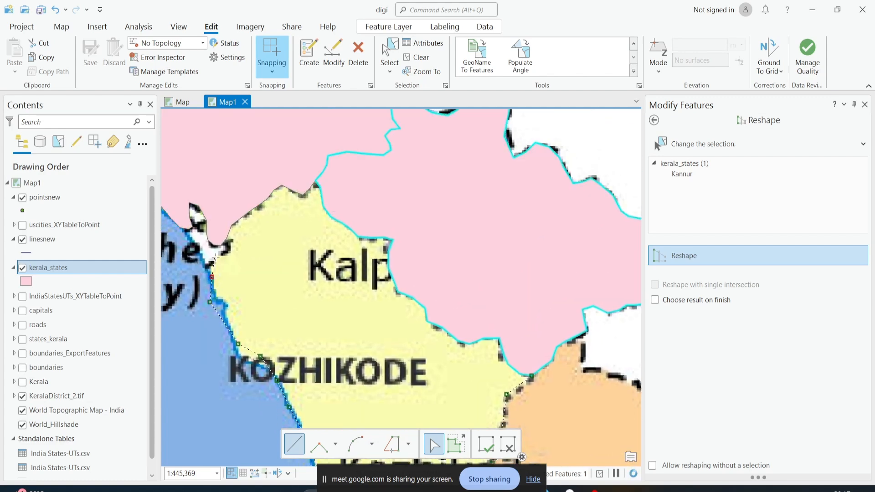
click(230, 239)
click(391, 443)
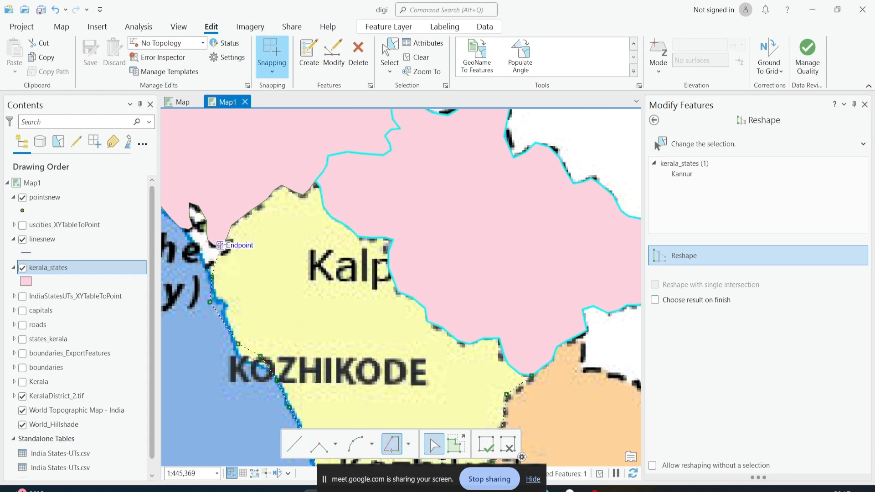
click(220, 245)
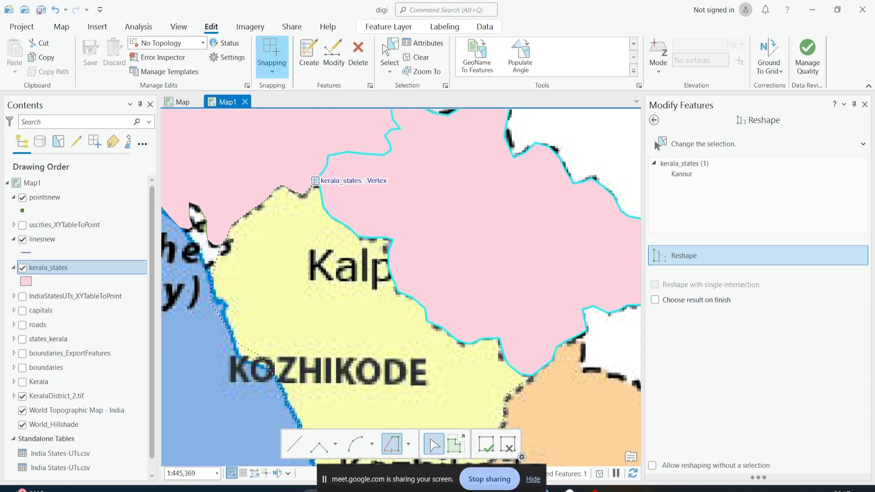
double_click(315, 180)
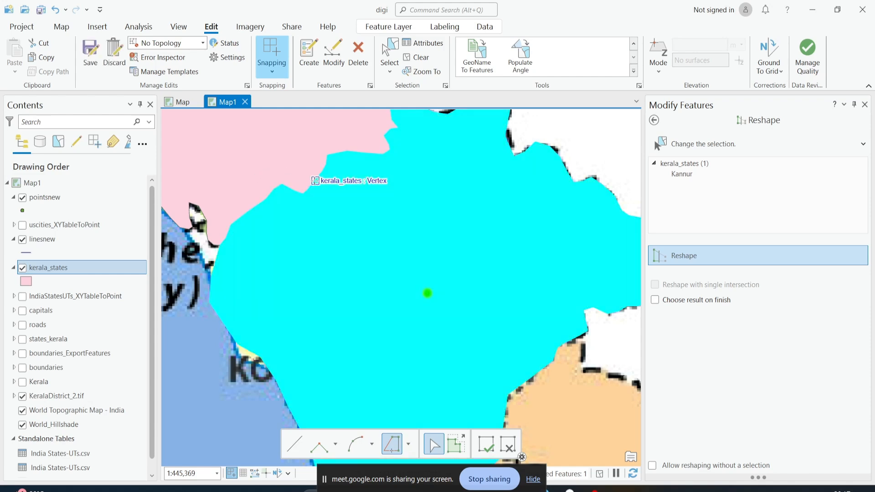
Undo the reshape of Kannur
scroll(380, 230, down, 3)
scroll(380, 230, up, 2)
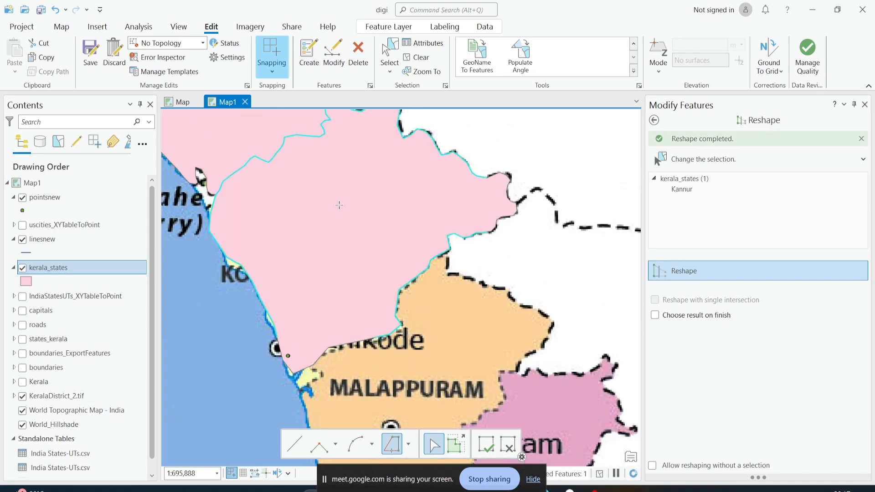
scroll(338, 305, up, 2)
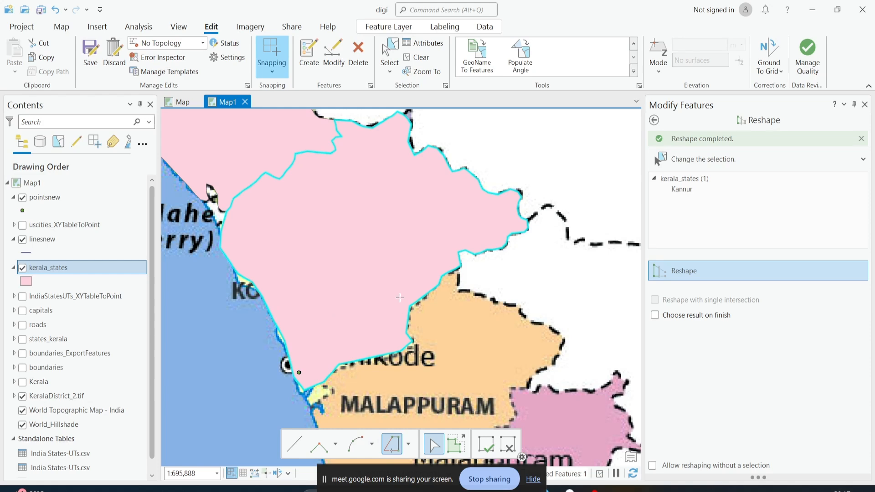
click(56, 10)
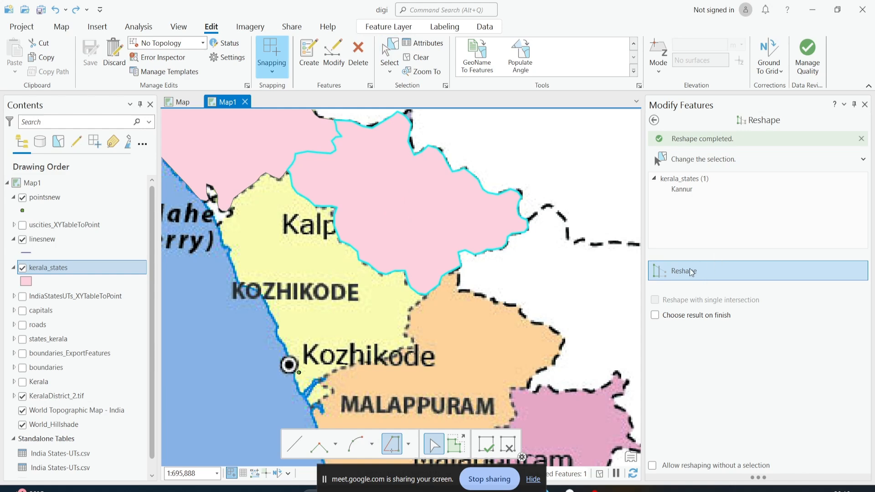
Try to reshape Kannur with a straight line from its southern corner to the coast near Kozhikode
click(419, 294)
click(300, 372)
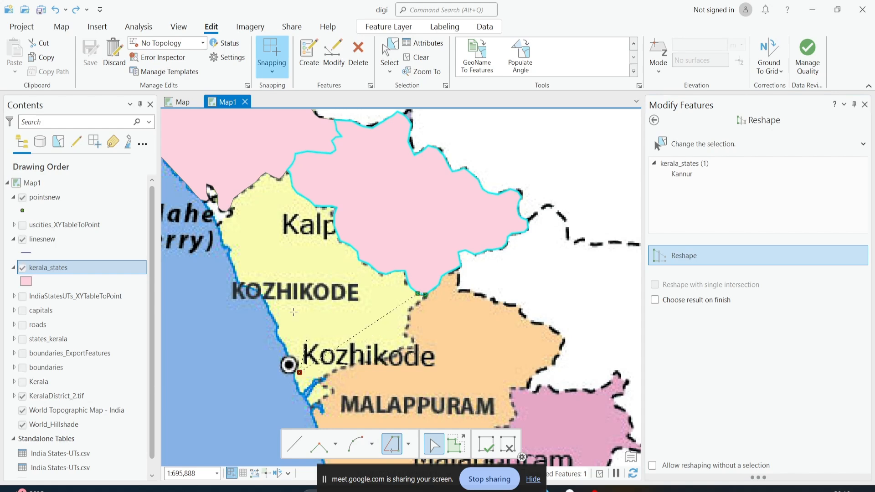
key(F2)
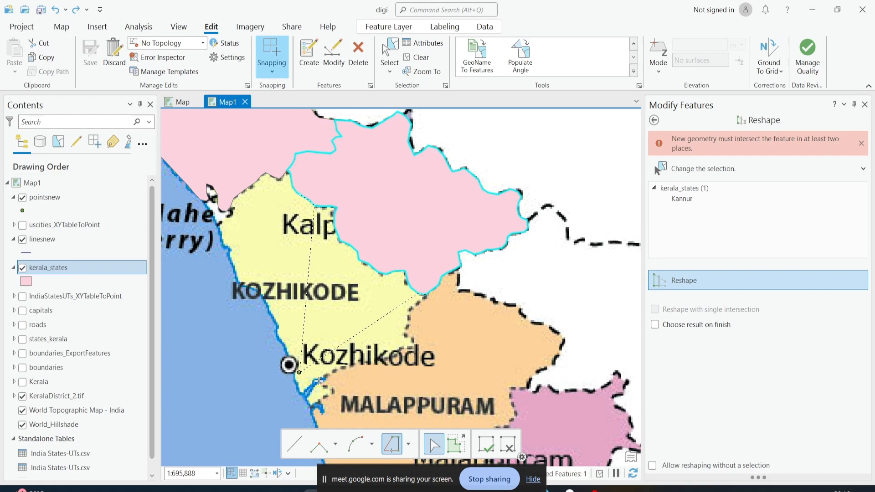
Reshape Kannur with a line drawn from near Kozhikode's coast up through the Kozhikode district to Kannur's boundary
click(294, 443)
click(288, 306)
click(271, 250)
click(277, 221)
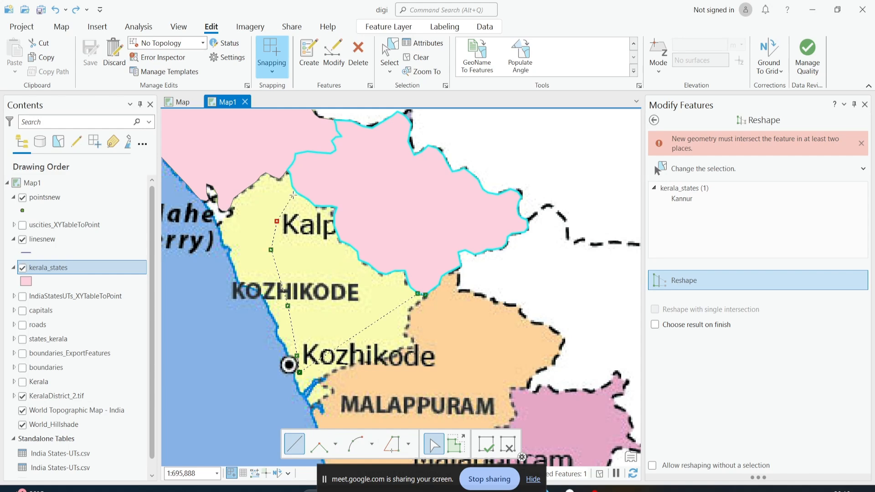
double_click(296, 193)
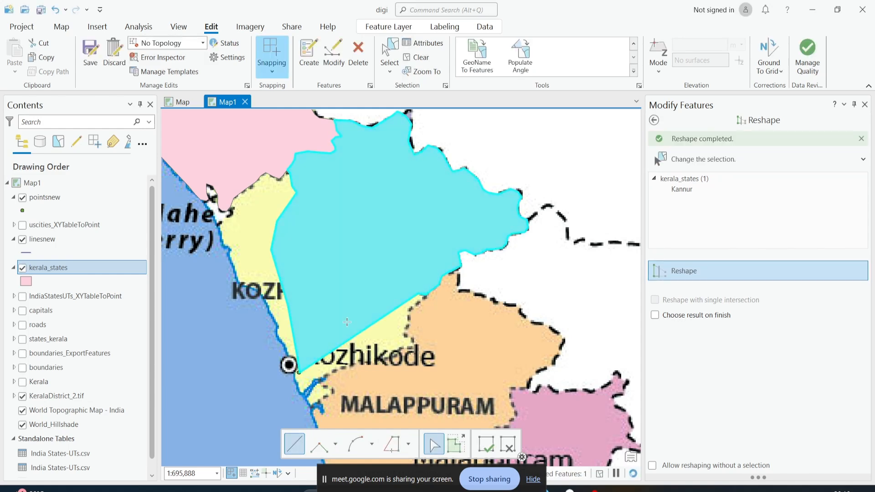
Reshape Kannur with a line from Kozhikode's coast to its eastern edge, then undo that reshape
click(299, 372)
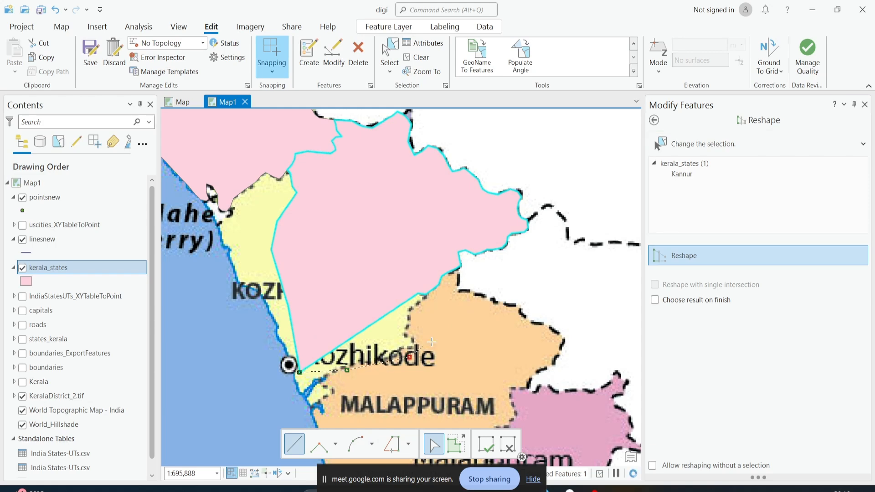
double_click(525, 230)
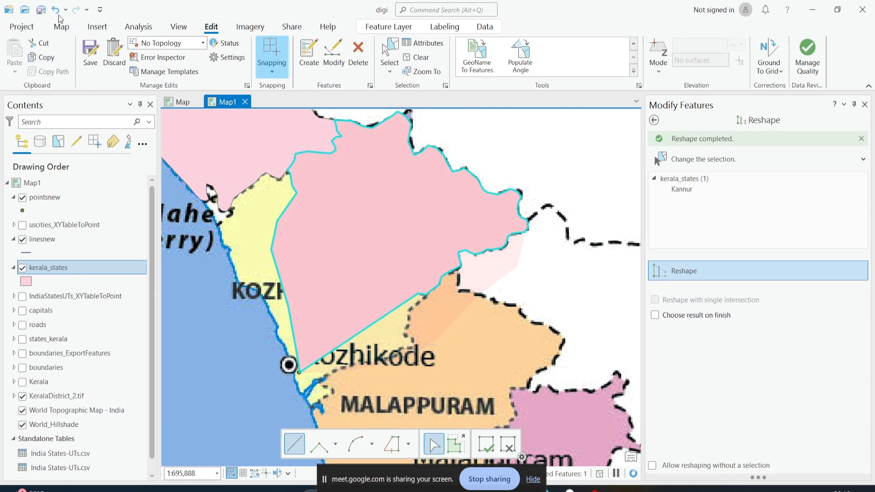
click(55, 10)
scroll(471, 230, down, 2)
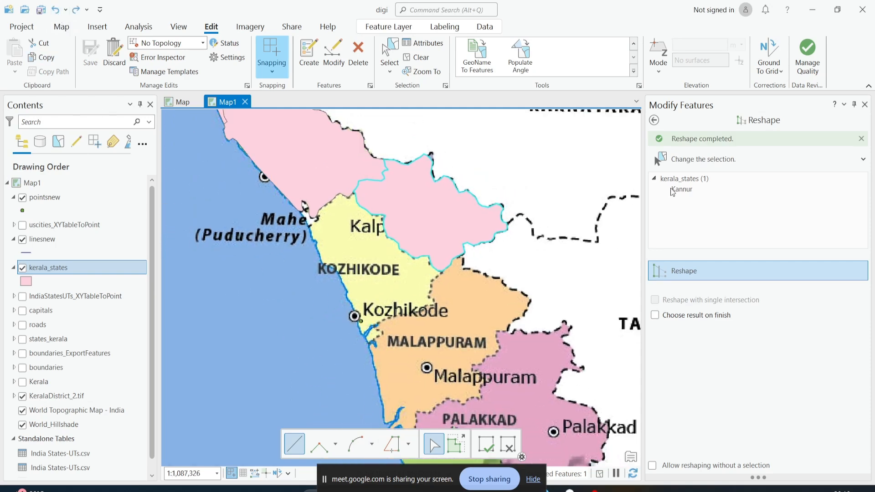
Return to the Modify Features tool list and examine Kannur's boundary against the district map
click(654, 120)
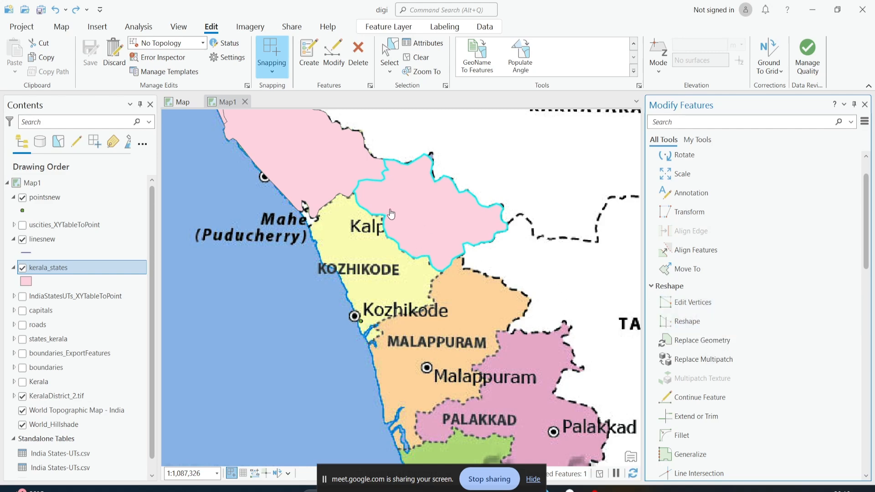
scroll(391, 214, up, 4)
drag(332, 193, 375, 274)
scroll(320, 283, down, 1)
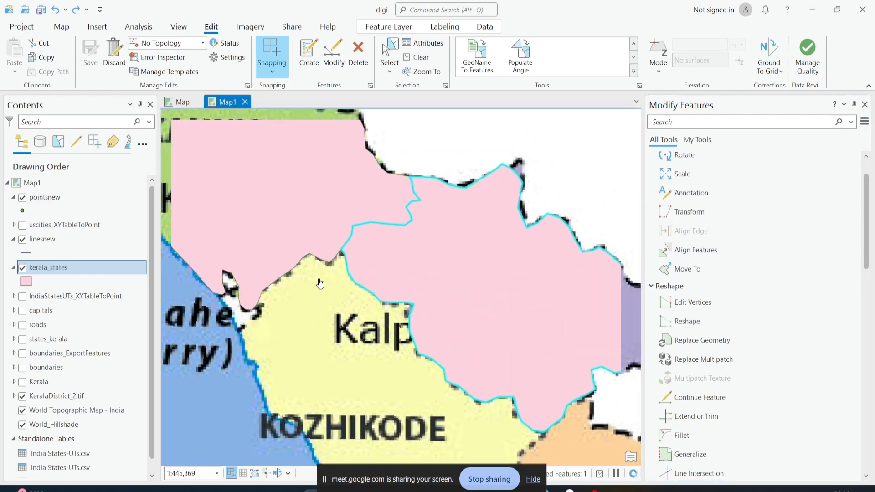
scroll(320, 284, down, 2)
scroll(453, 292, down, 1)
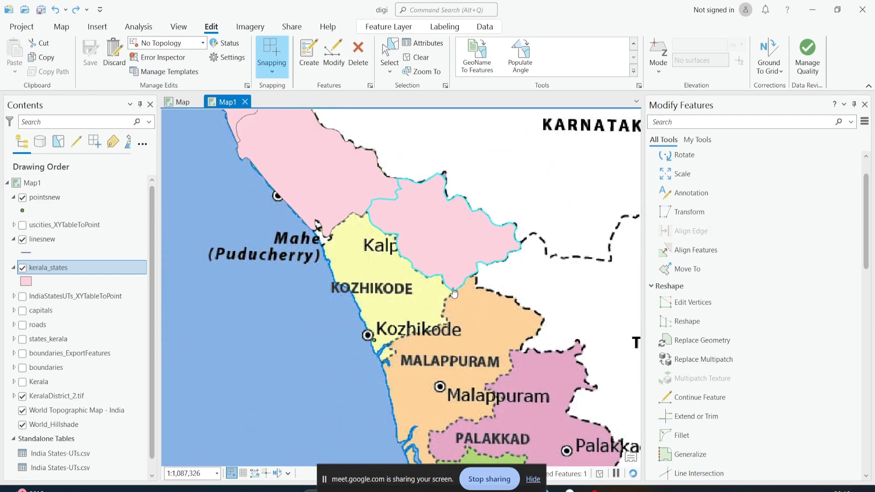
scroll(453, 293, up, 2)
drag(453, 292, 403, 348)
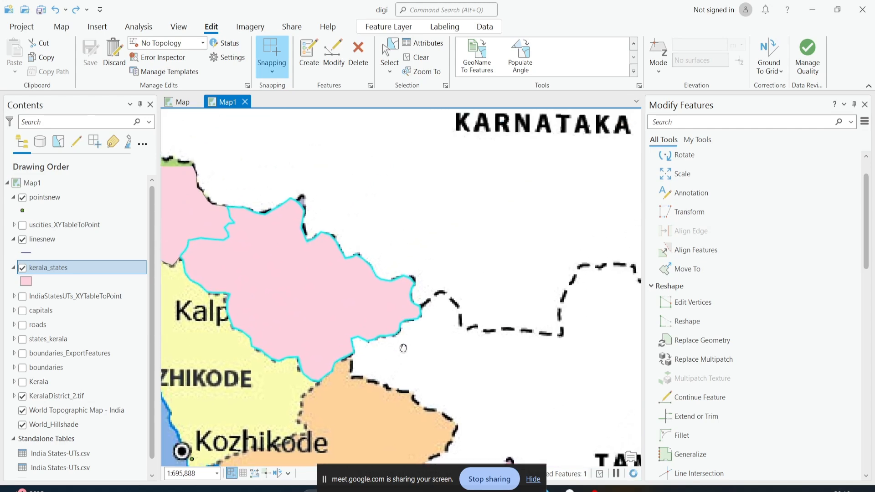
scroll(417, 310, up, 4)
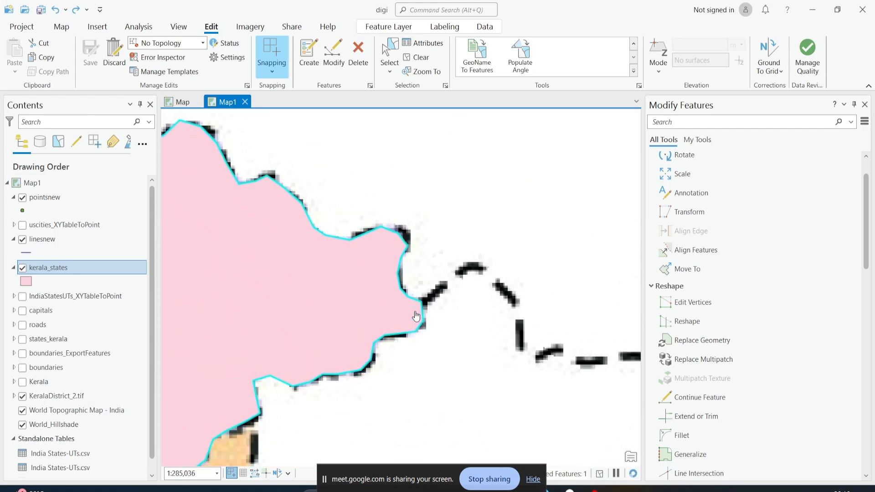
scroll(299, 312, down, 3)
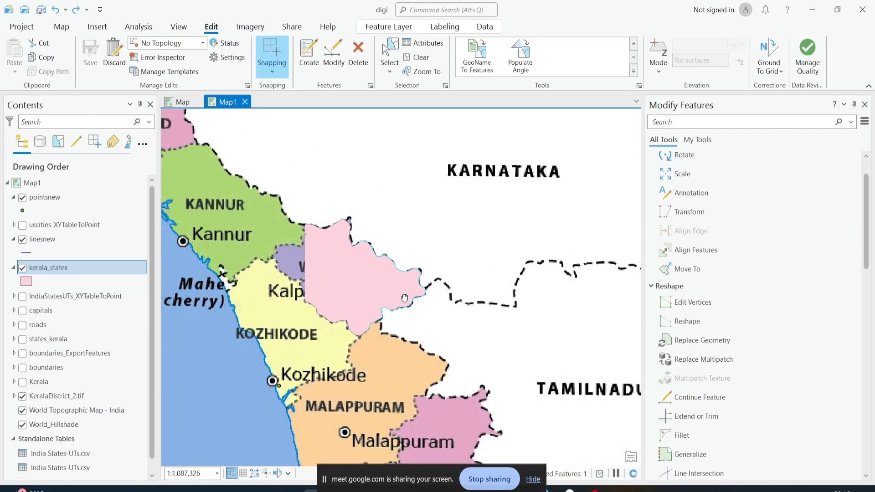
Zoom to the full extent of the kerala_states layer
click(690, 302)
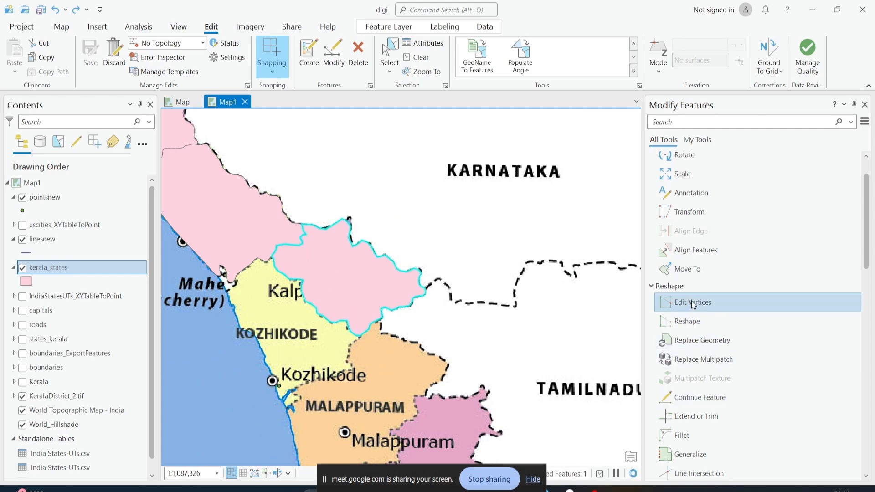
click(690, 316)
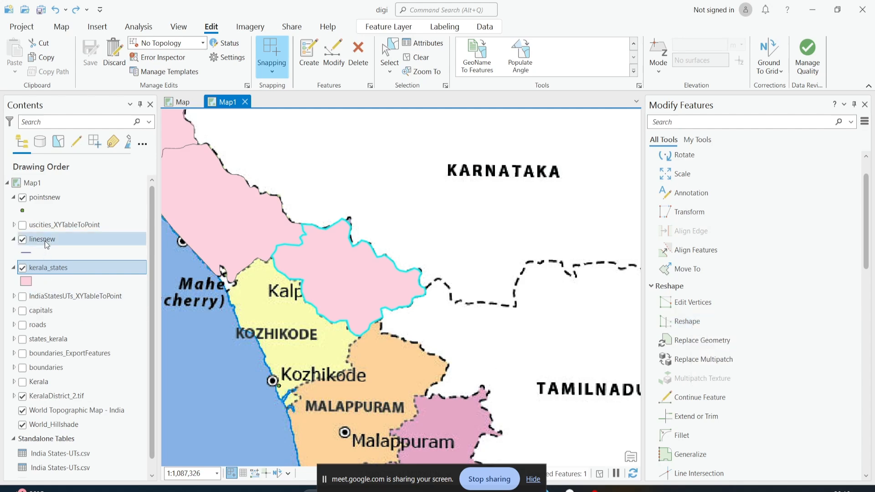
right_click(49, 277)
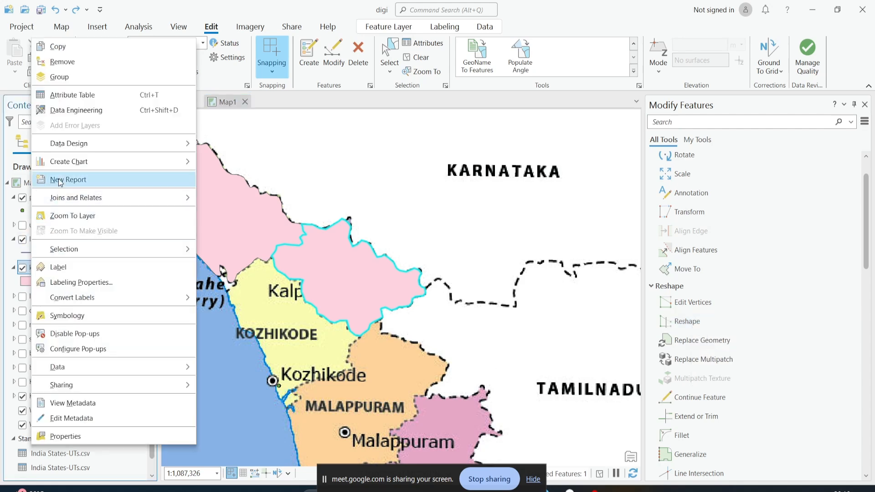
click(98, 216)
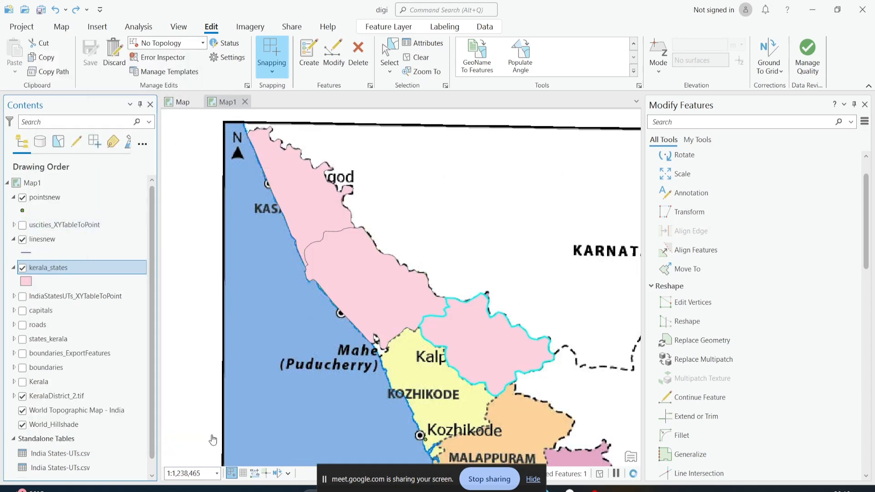
Open the kerala_states attribute table, select the feature with FID 4, and close the table
right_click(51, 273)
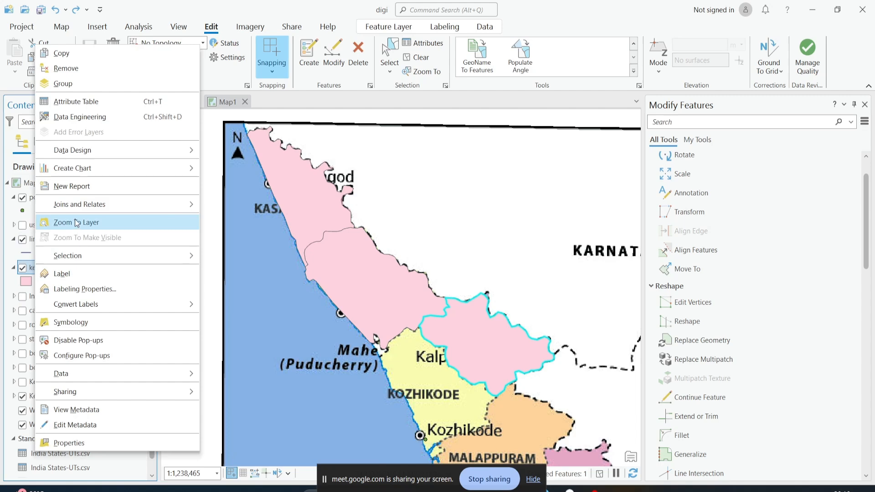
click(94, 107)
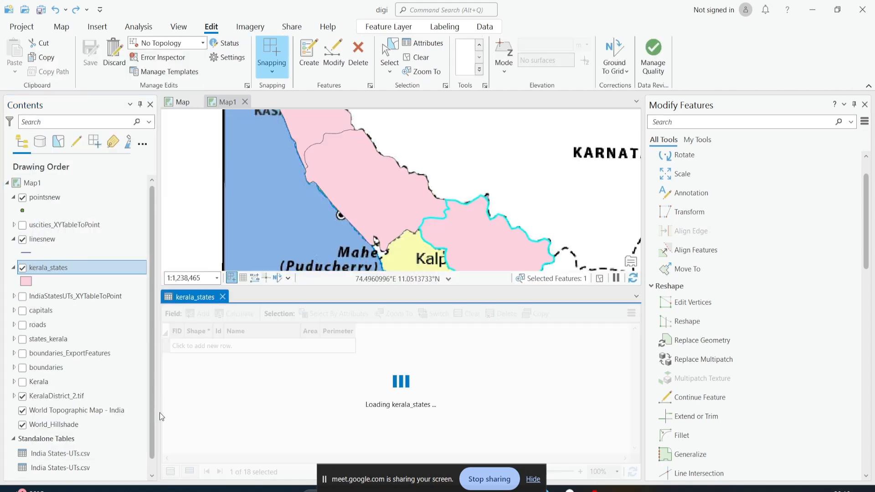
click(164, 403)
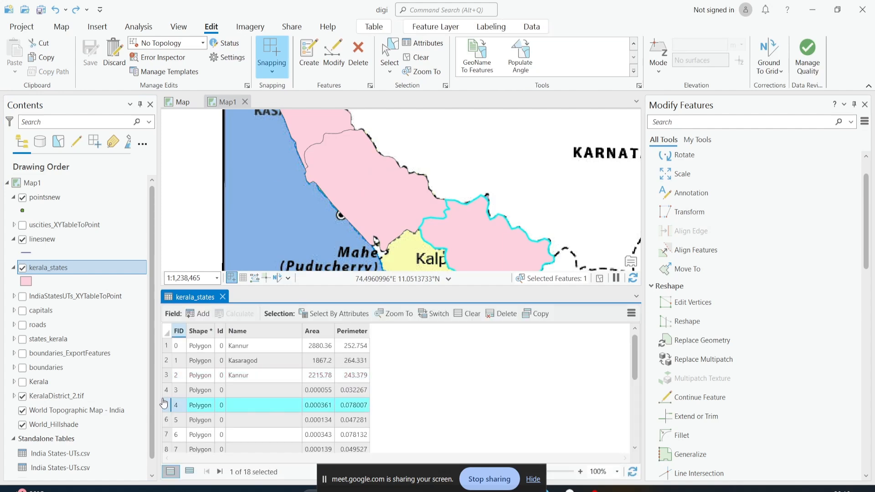
click(223, 297)
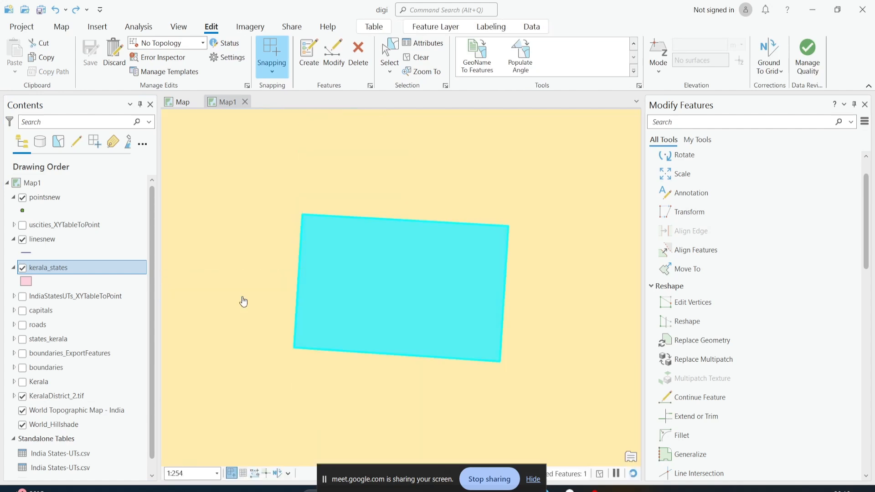
Turn off the KeralaDistrict_2.tif layer to see the basemap around the selected feature
scroll(441, 277, down, 8)
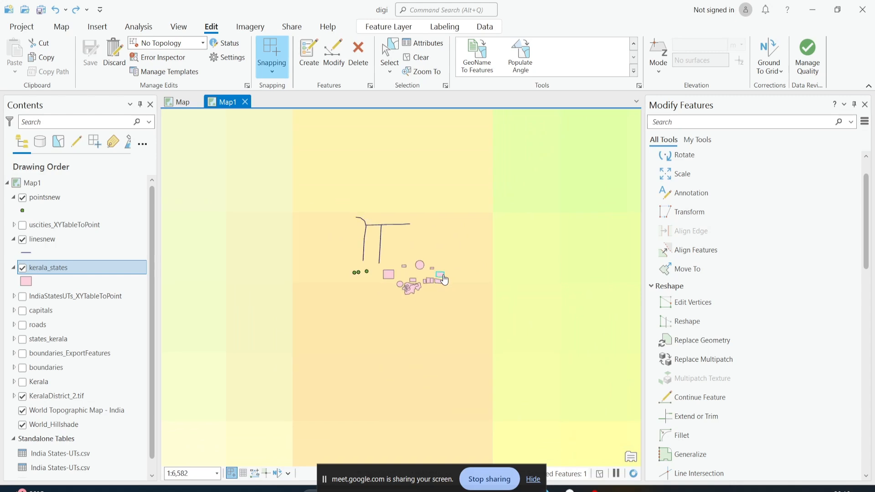
scroll(438, 287, up, 1)
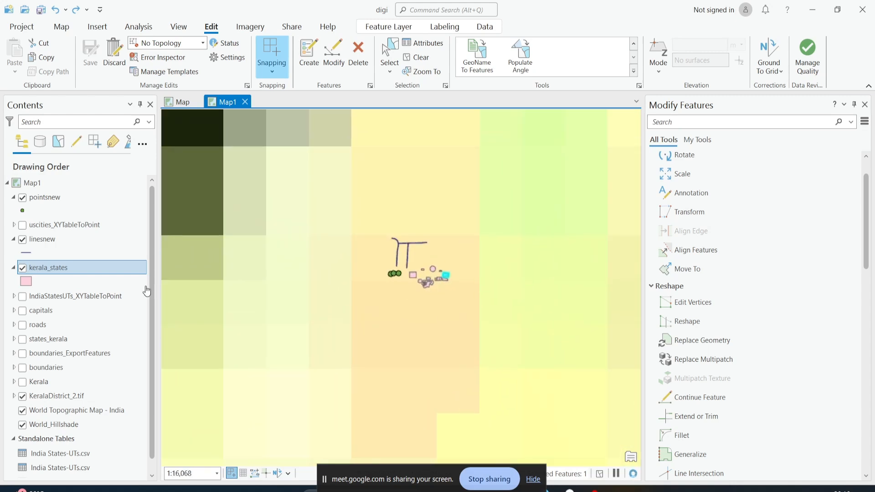
click(22, 395)
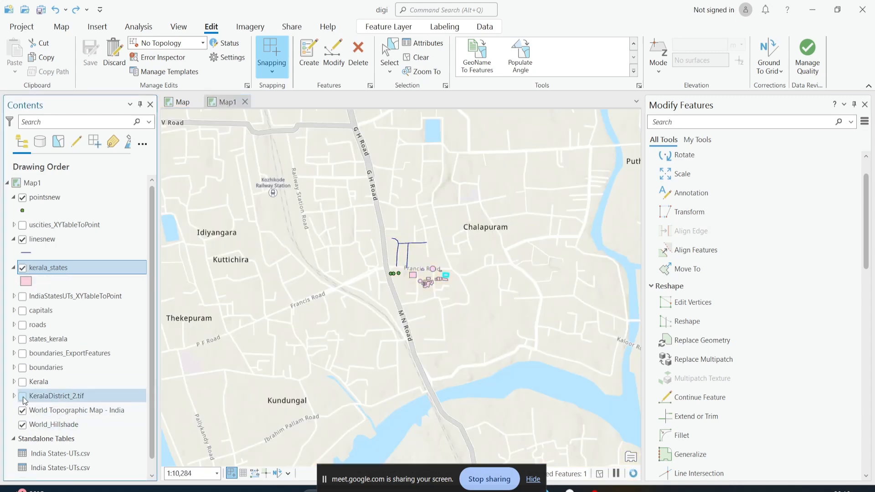
scroll(432, 267, up, 5)
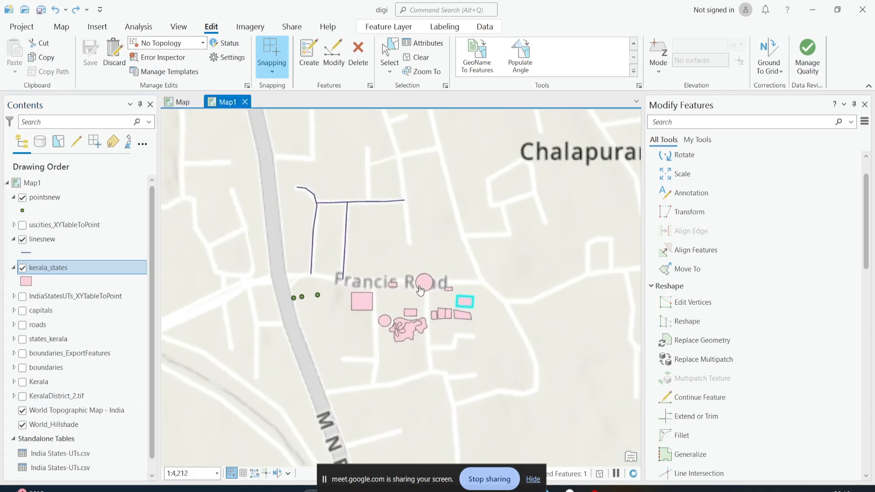
Replace the selected feature's geometry with a new four-vertex polygon drawn just north of Francis Road using Replace Polygon
click(704, 339)
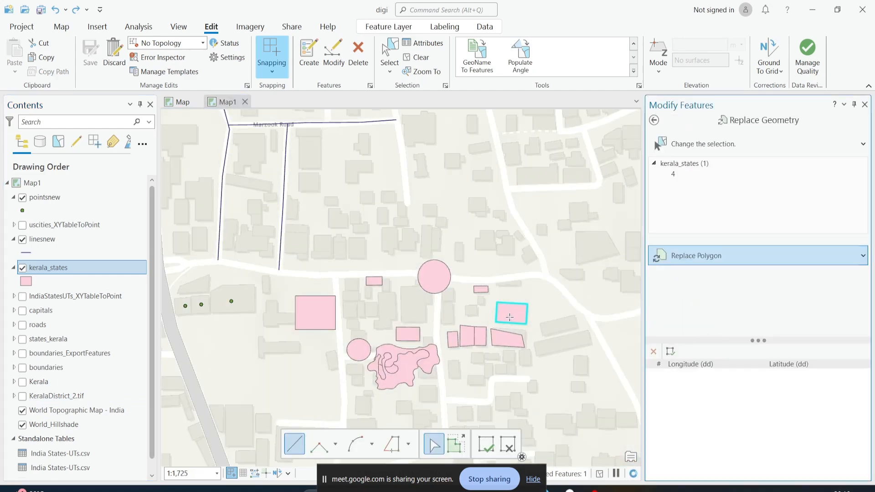
click(389, 54)
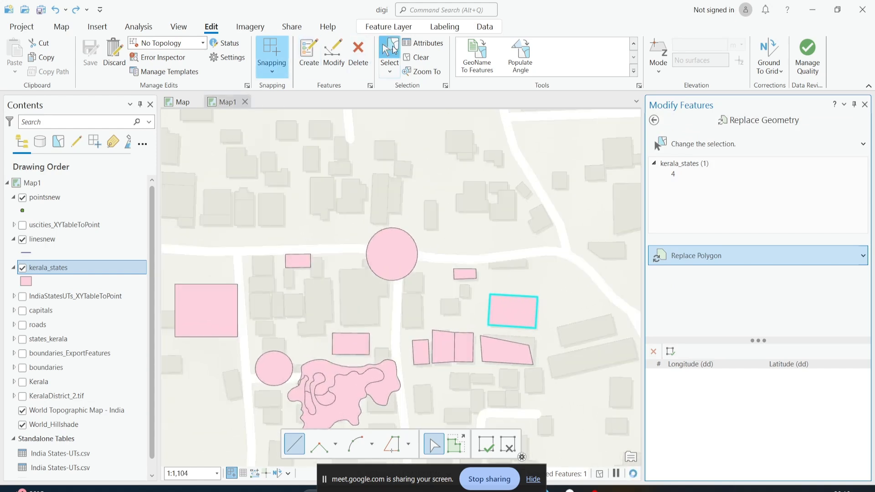
drag(585, 303, 518, 318)
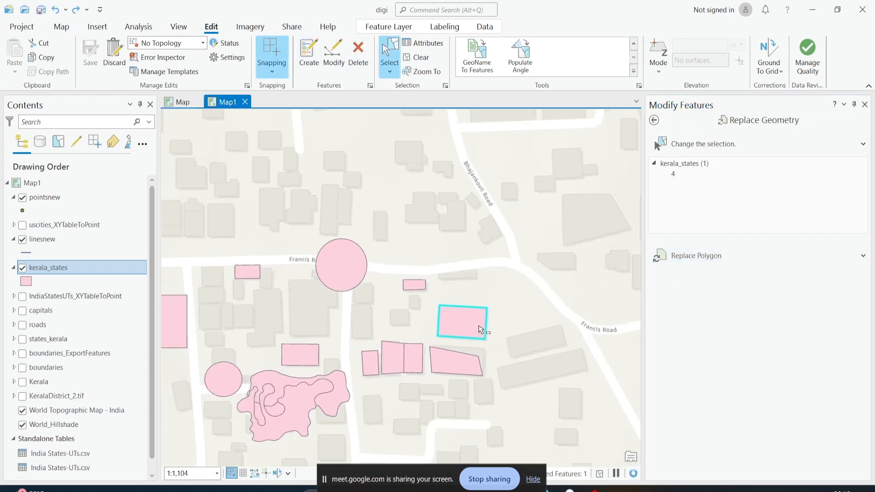
click(688, 256)
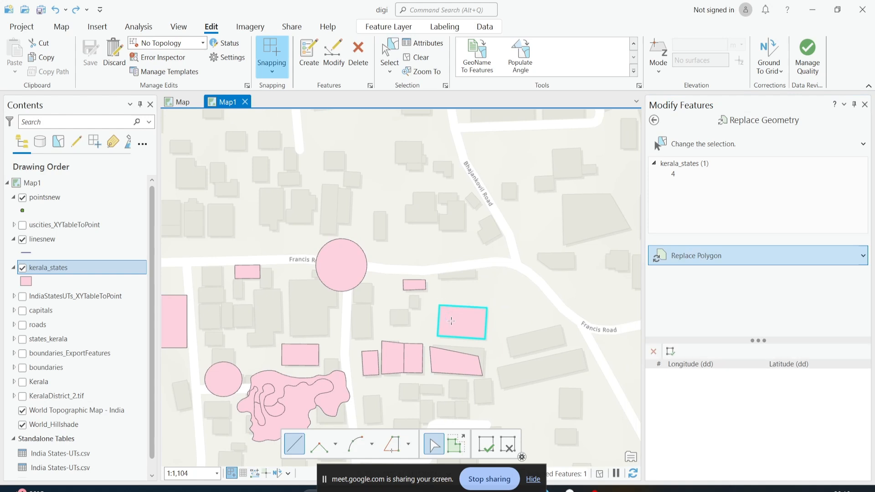
click(372, 210)
scroll(372, 211, up, 2)
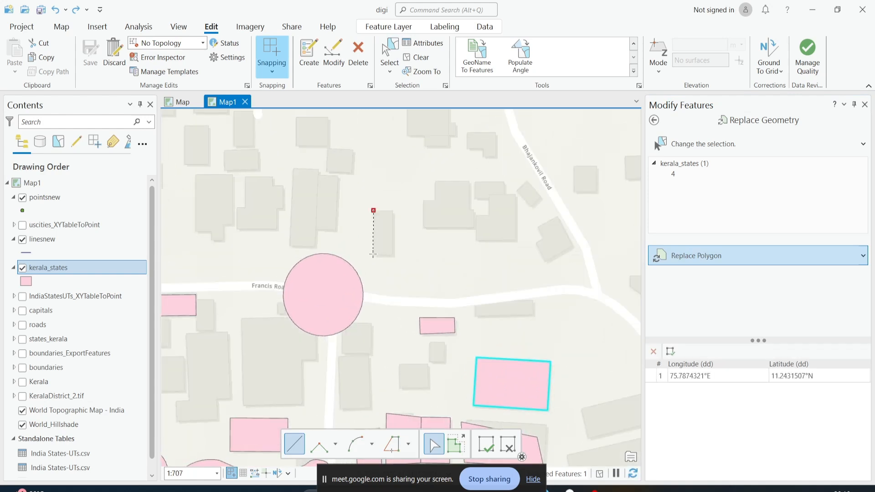
click(372, 255)
click(395, 255)
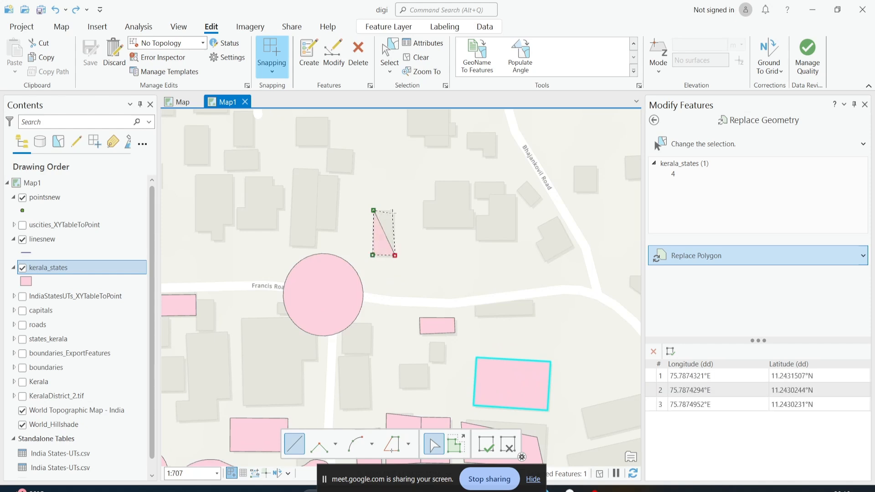
click(393, 210)
key(F2)
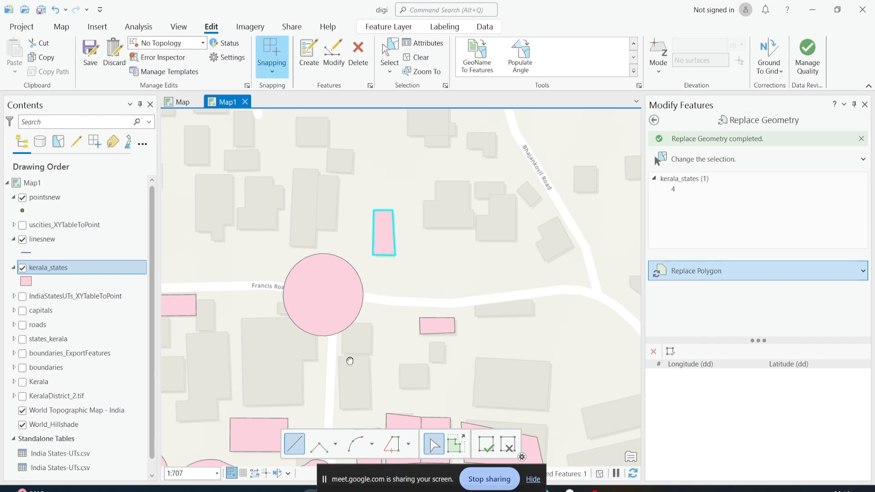
Replace the feature's geometry again with a four-vertex rectangle drawn east of the building row south of Francis Road
drag(349, 360, 359, 298)
drag(393, 205, 320, 288)
drag(478, 357, 467, 292)
click(512, 361)
click(517, 392)
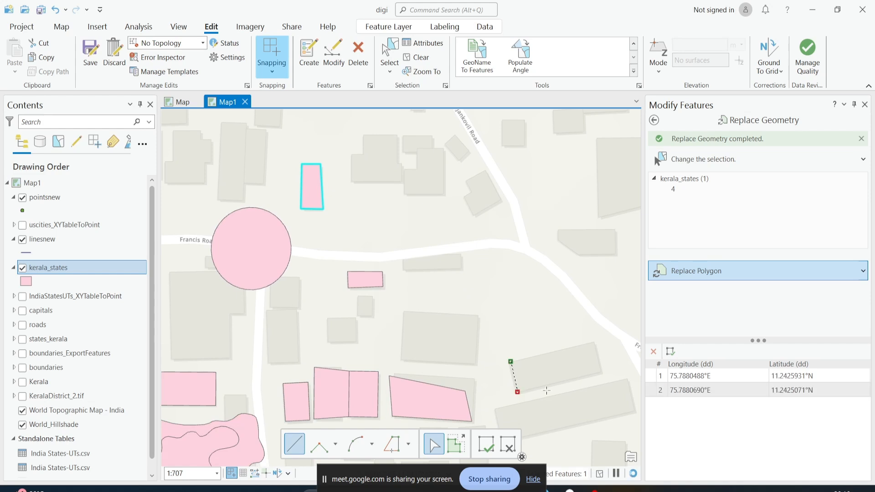
click(601, 371)
double_click(595, 342)
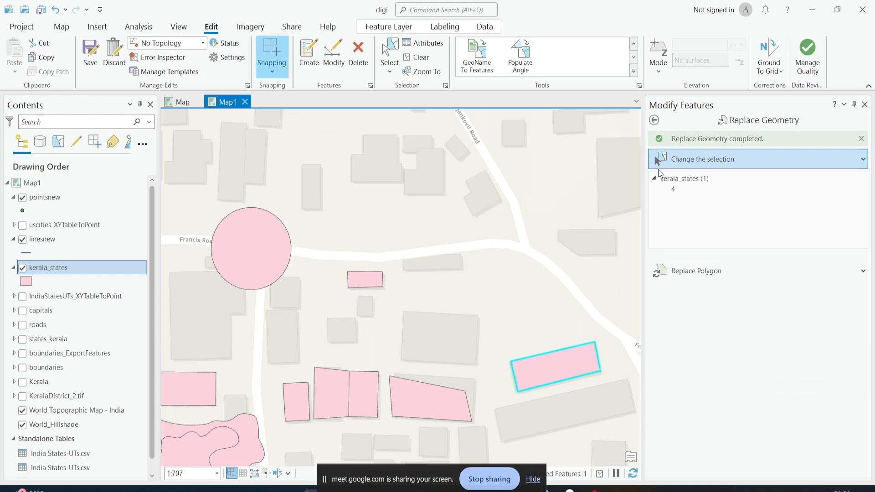
View the Replace Geometry shape options and return to the Modify Features tool list
click(862, 273)
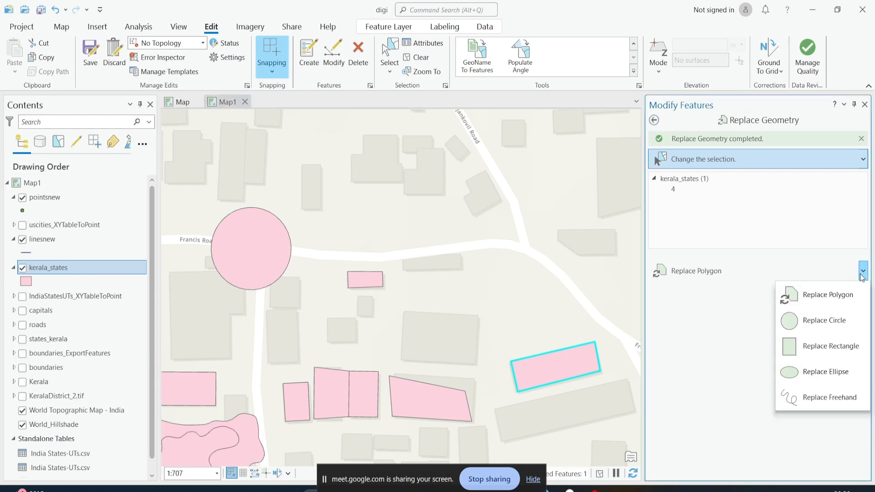
click(651, 123)
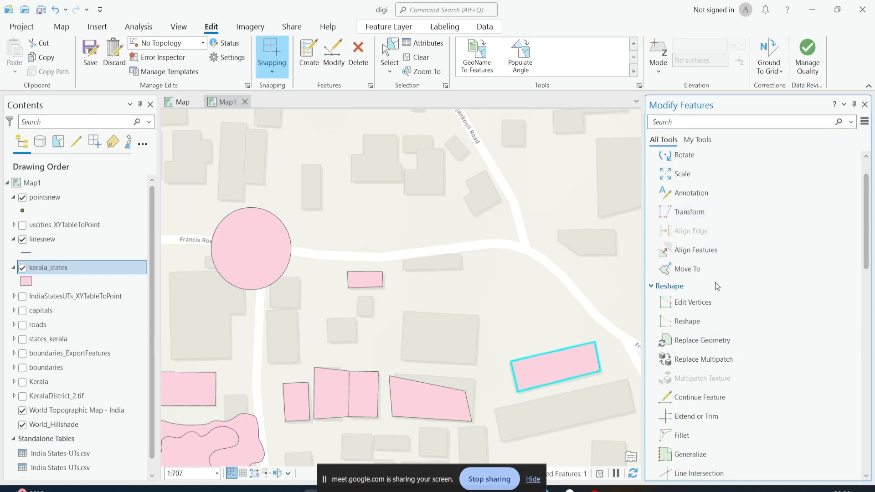
scroll(715, 284, down, 1)
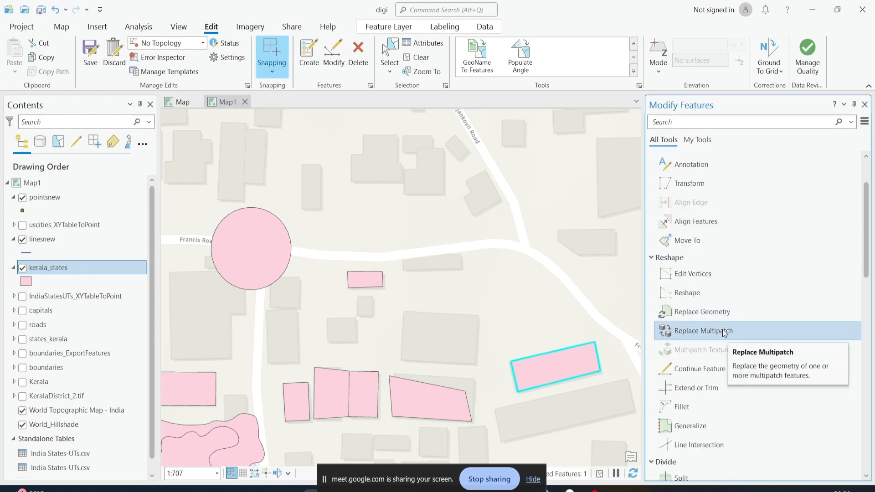
Extend the selected rectangle polygon with Continue Feature, adding five vertices northward toward Francis Road and finishing the sketch
scroll(434, 307, down, 2)
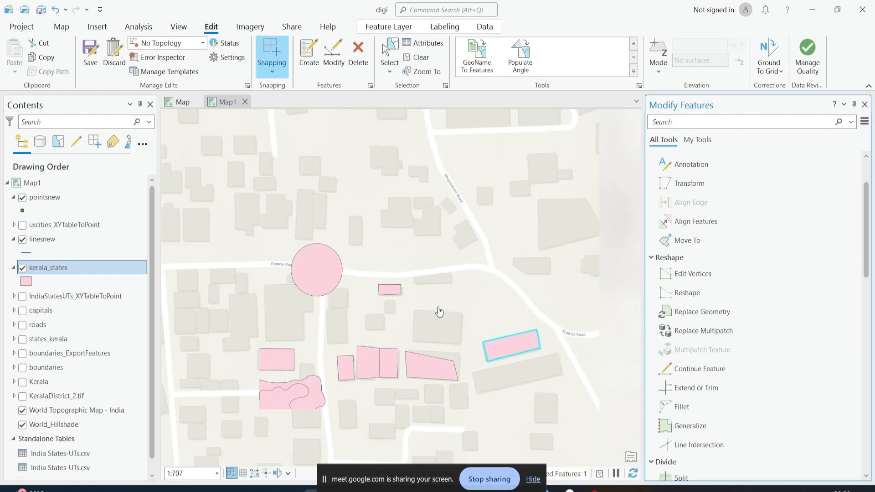
scroll(686, 344, down, 1)
scroll(685, 344, up, 1)
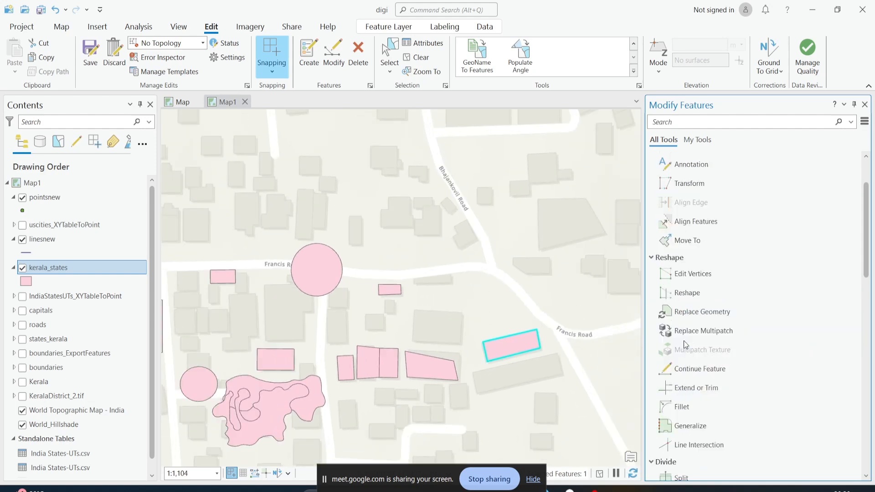
click(690, 367)
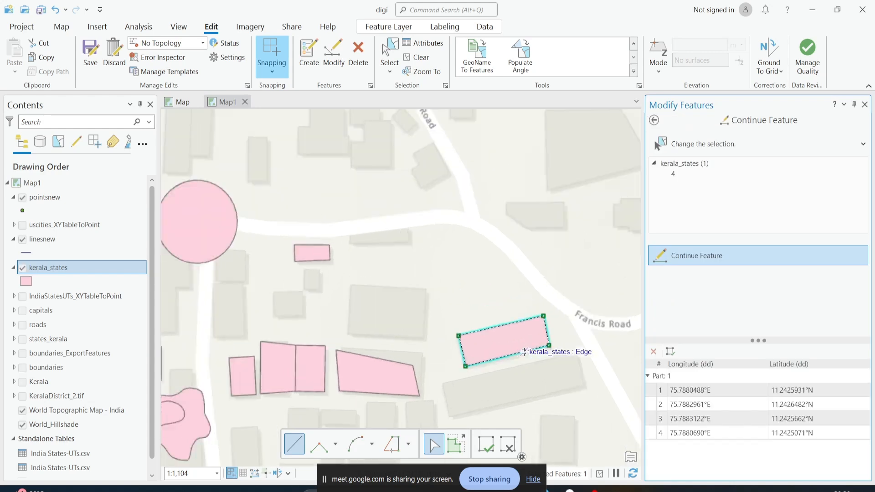
scroll(524, 355, up, 3)
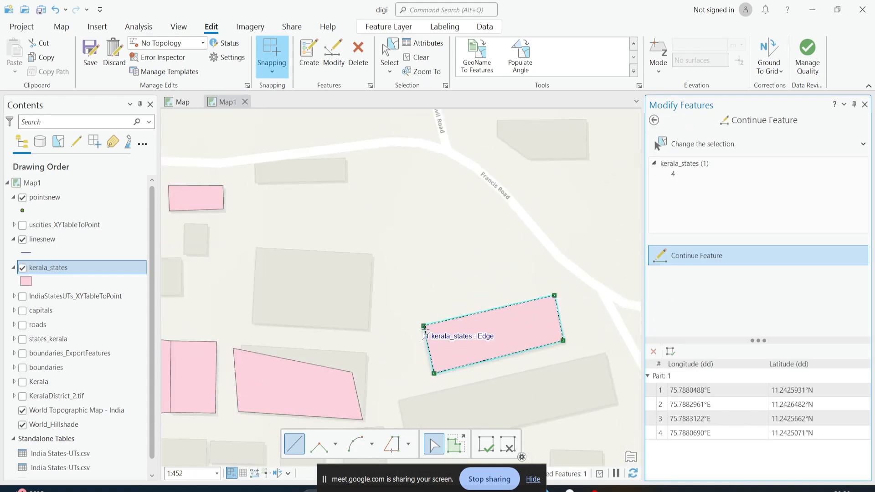
click(424, 325)
click(429, 298)
click(454, 269)
click(485, 254)
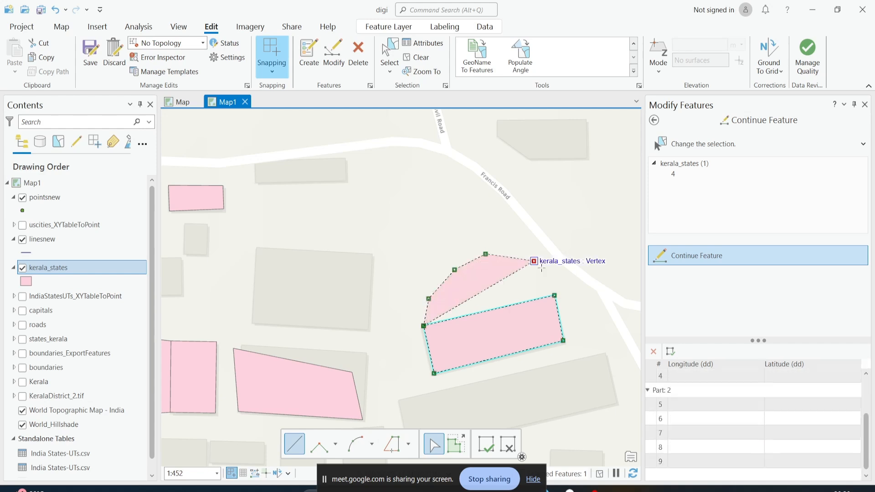
click(533, 261)
click(554, 278)
double_click(554, 295)
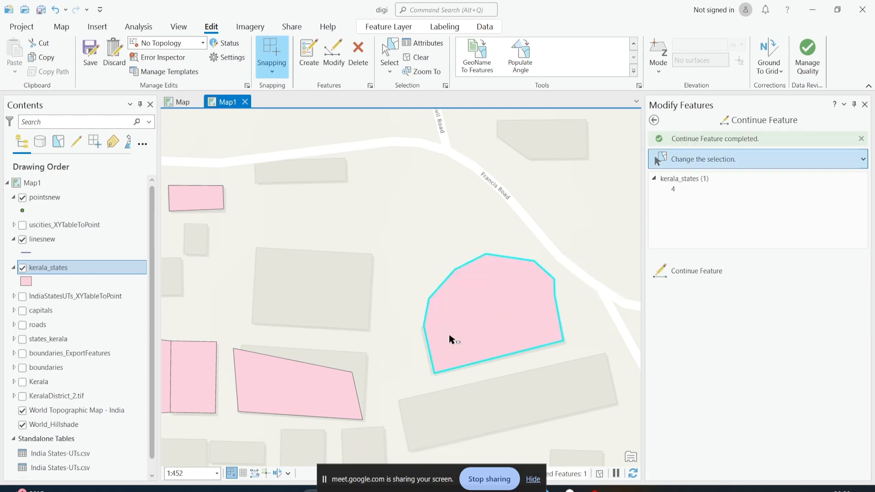
Select the Marzook Road line feature of the linesnew layer
scroll(449, 339, up, 2)
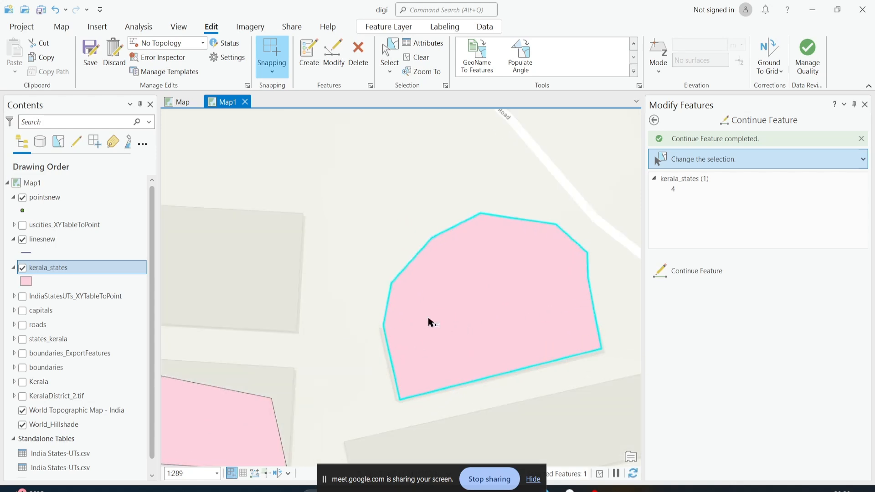
scroll(575, 304, down, 6)
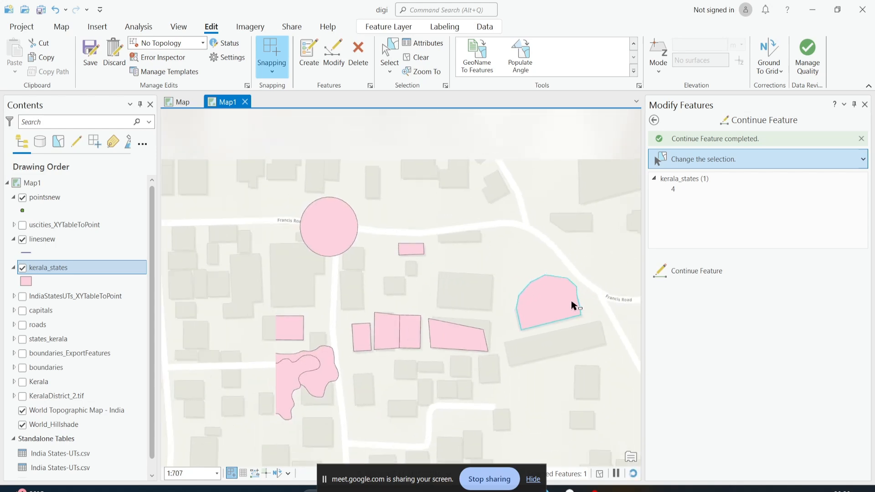
drag(430, 245, 424, 255)
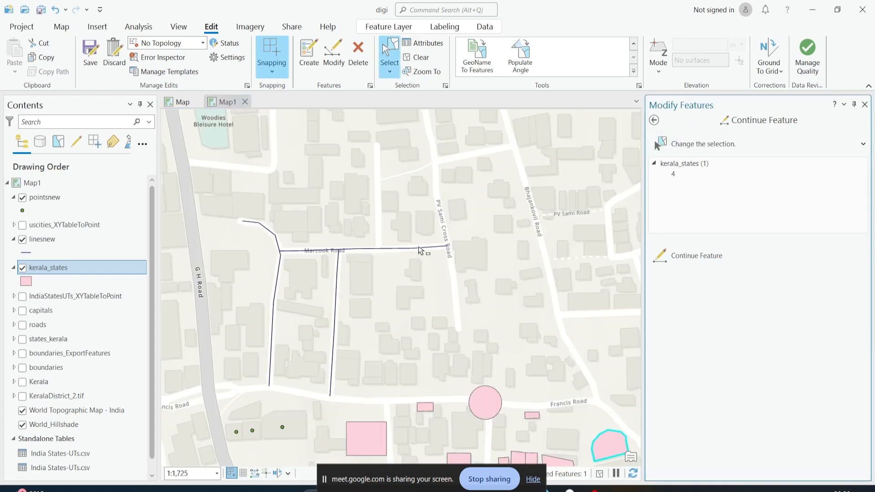
click(419, 250)
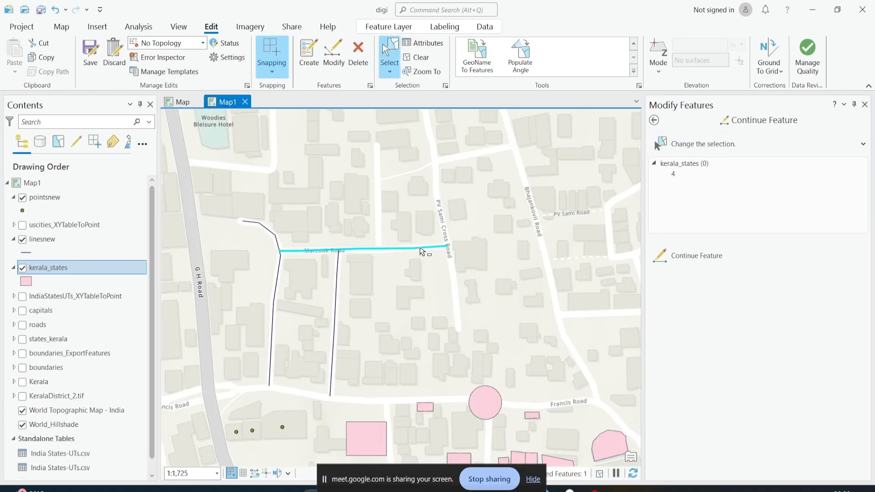
scroll(453, 249, up, 2)
drag(451, 249, 423, 271)
scroll(422, 271, up, 1)
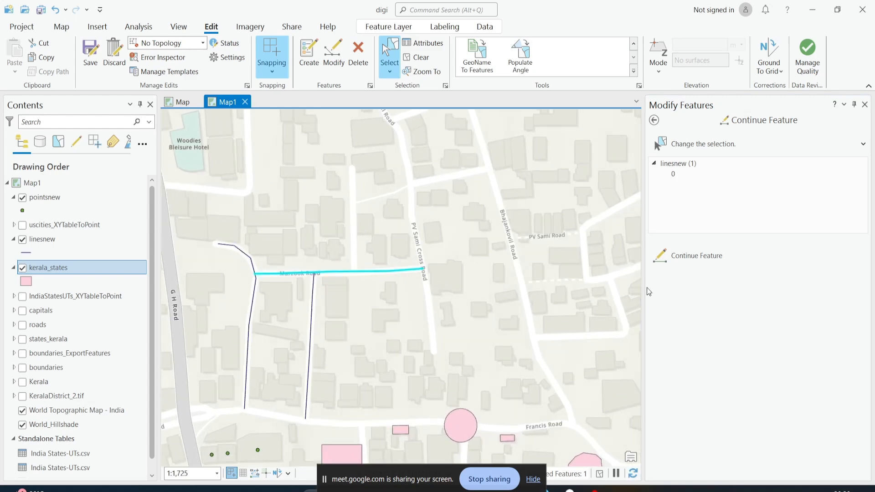
click(684, 265)
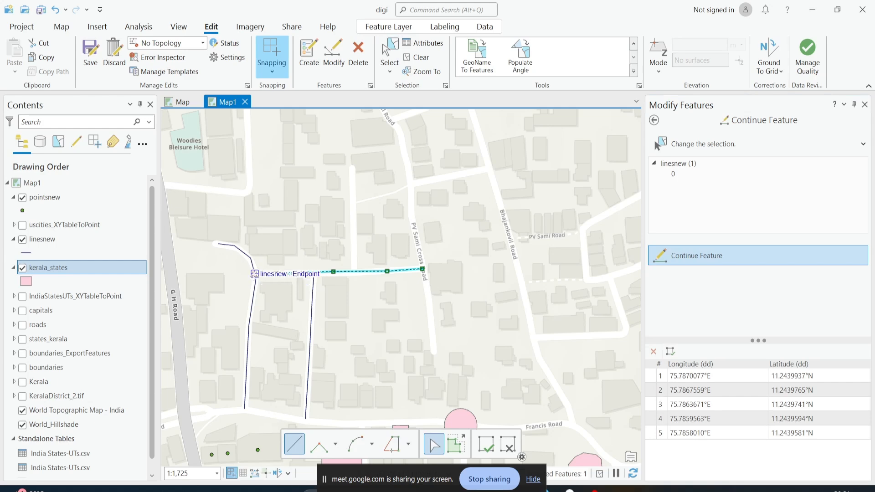
scroll(254, 273, up, 2)
scroll(211, 285, down, 2)
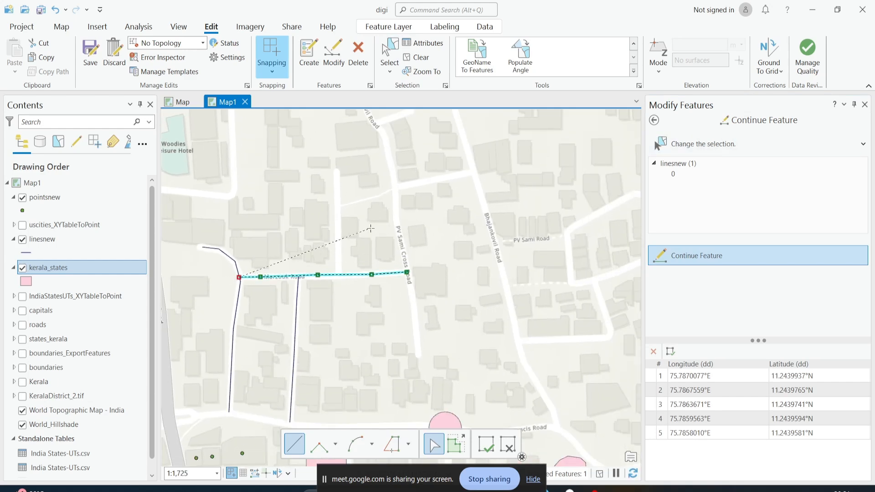
key(Escape)
Continue the Marzook Road line westward past the junction with three new vertices and finish the sketch
scroll(408, 276, up, 2)
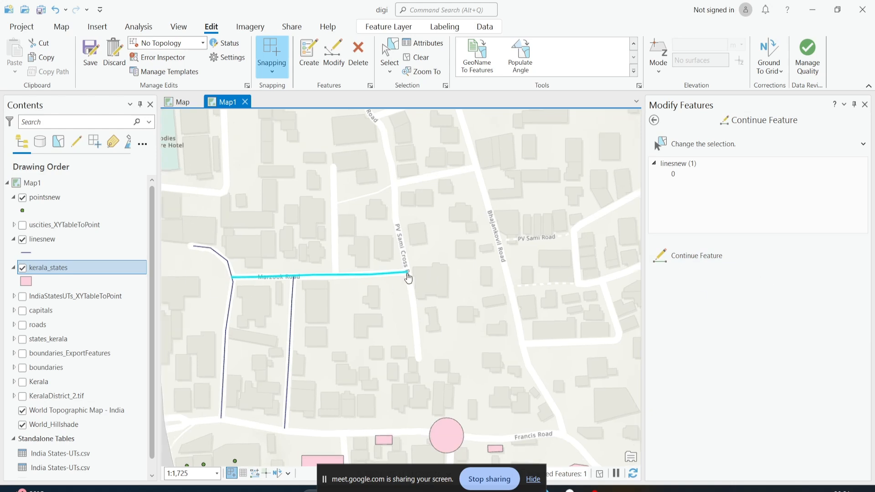
drag(365, 286, 467, 298)
scroll(592, 256, down, 1)
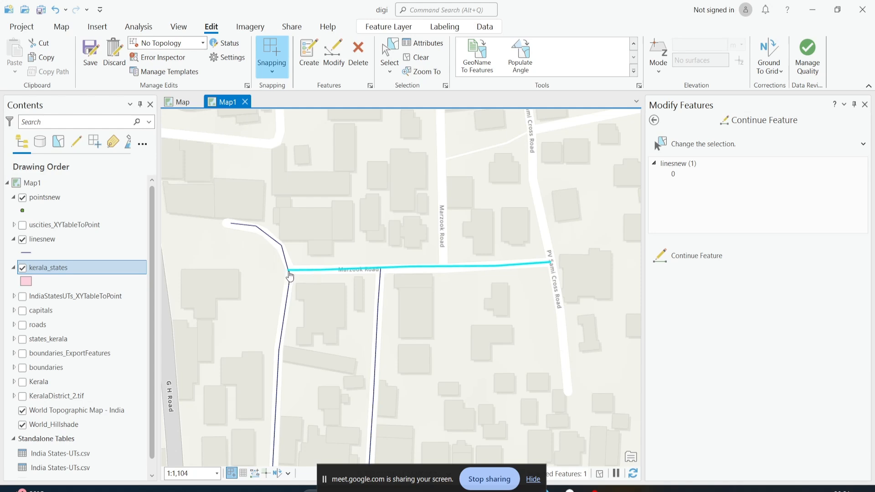
click(713, 258)
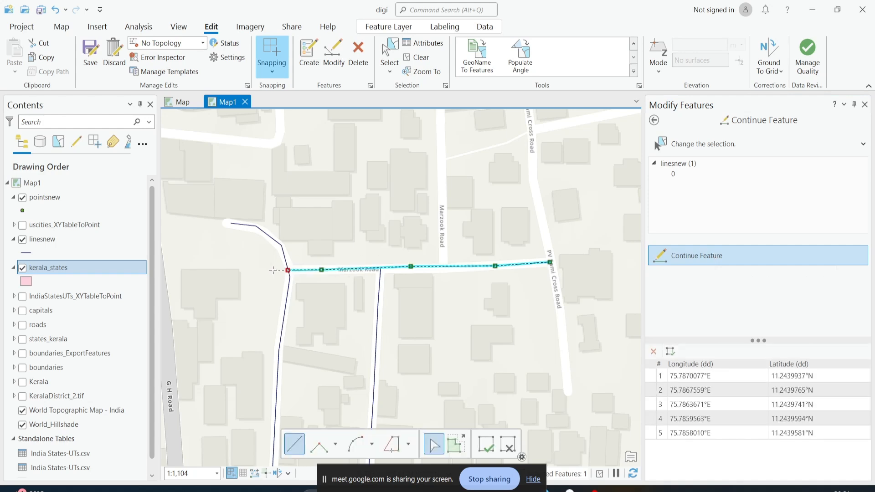
click(266, 271)
click(243, 277)
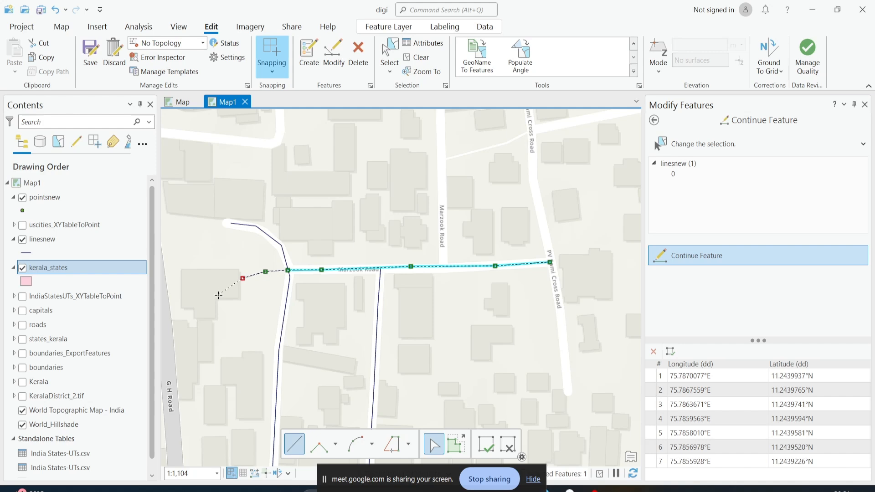
double_click(218, 303)
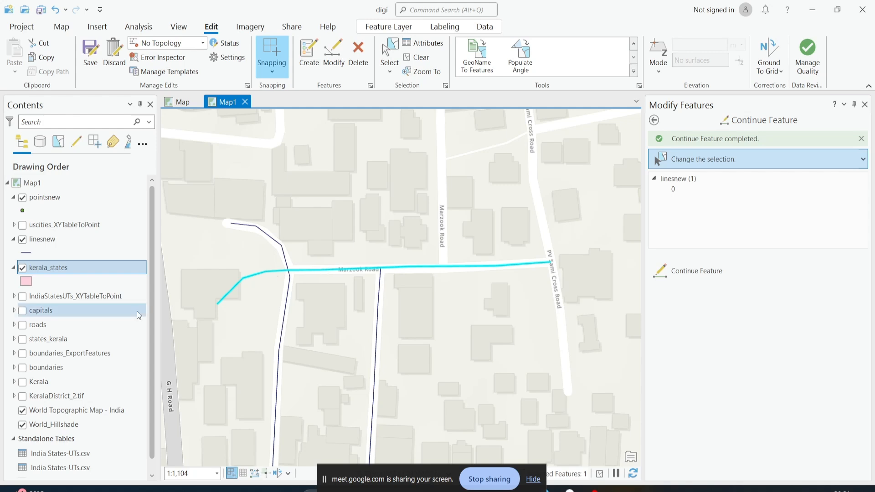
Select the western north–south line and continue its northern end with three new vertices, finishing the sketch
click(280, 247)
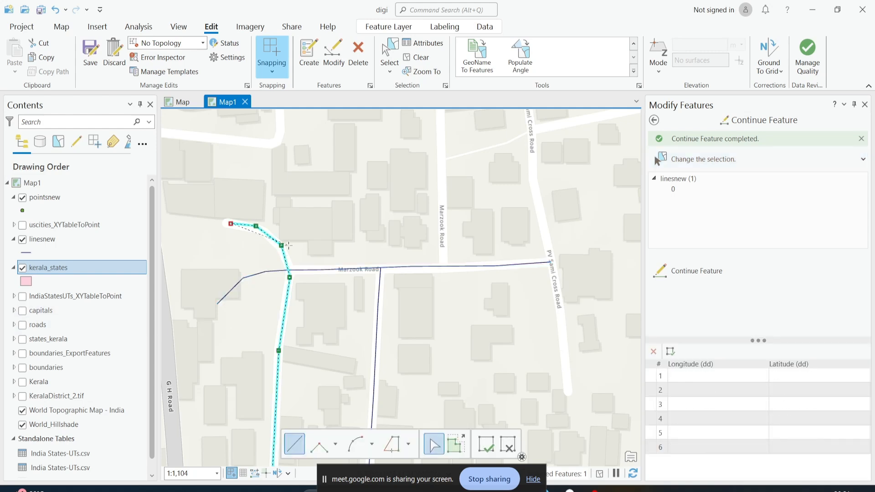
scroll(280, 246, down, 2)
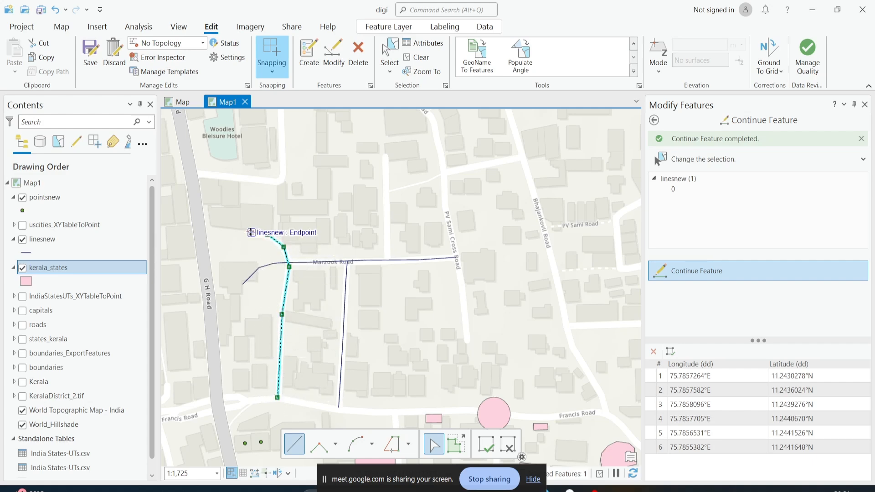
scroll(252, 234, up, 2)
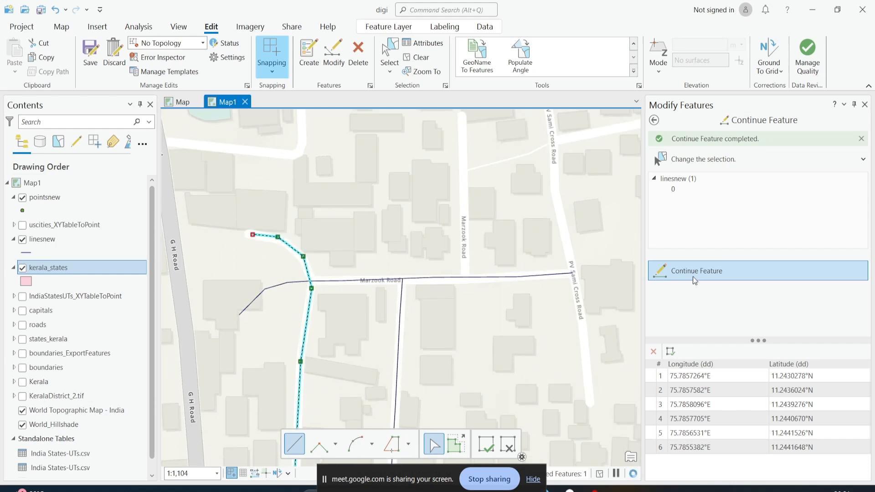
click(694, 280)
drag(255, 242, 313, 271)
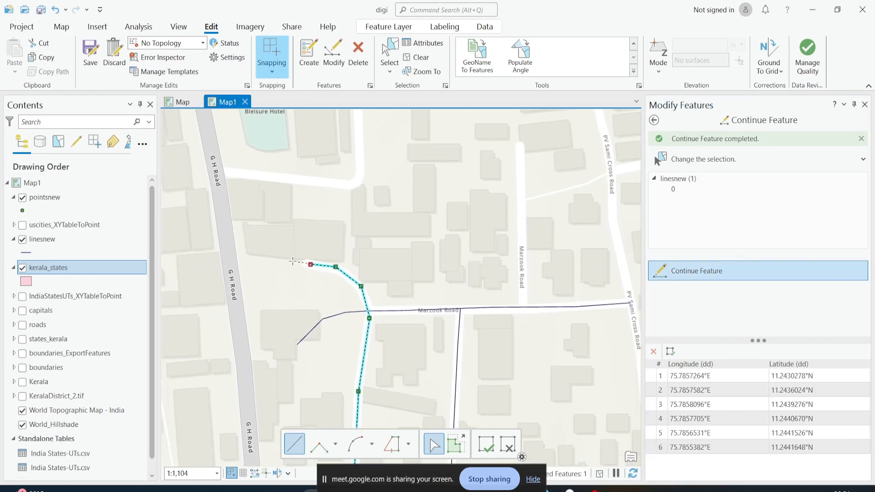
click(293, 263)
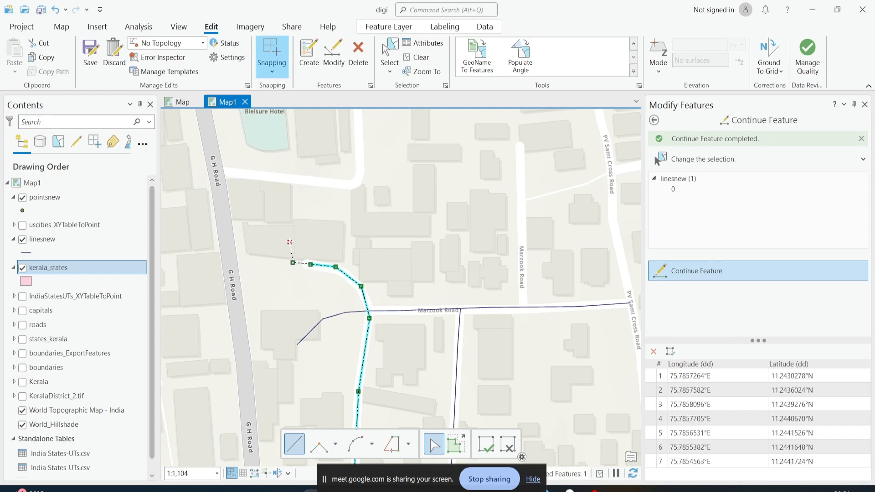
click(290, 242)
double_click(320, 219)
View the Reshape tool's options and return to Continue Feature
scroll(366, 266, down, 2)
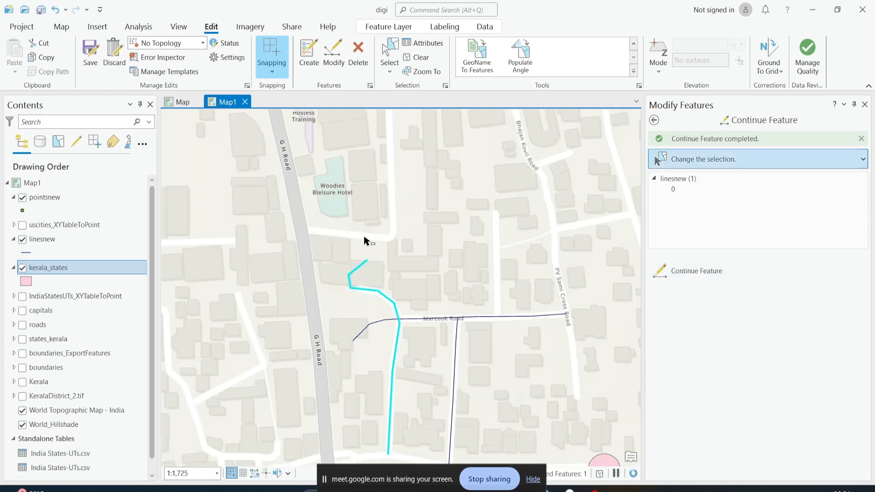
drag(393, 256, 378, 196)
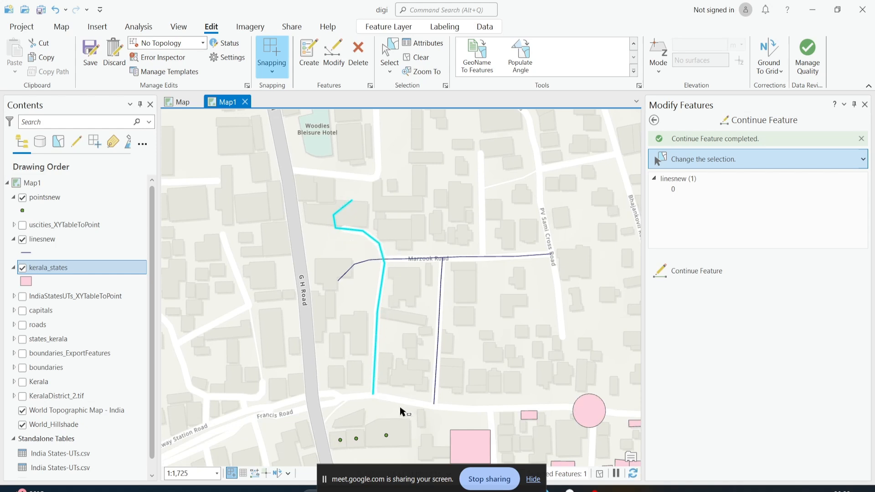
click(654, 120)
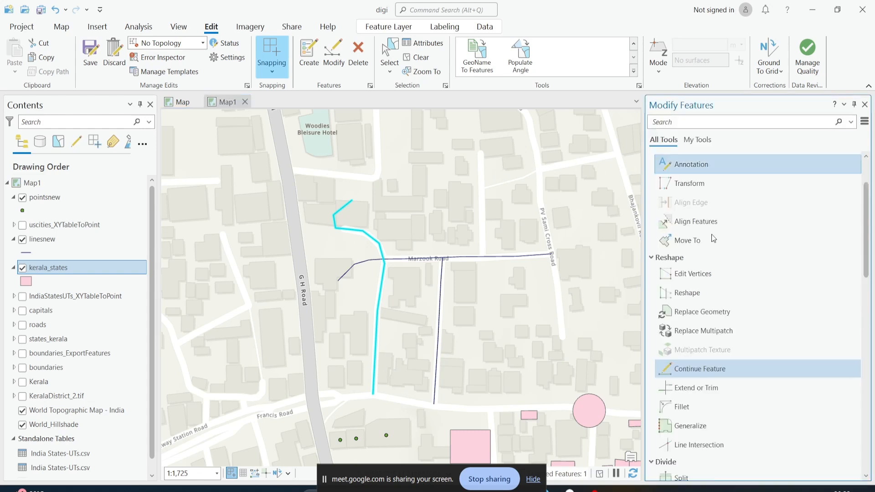
click(699, 294)
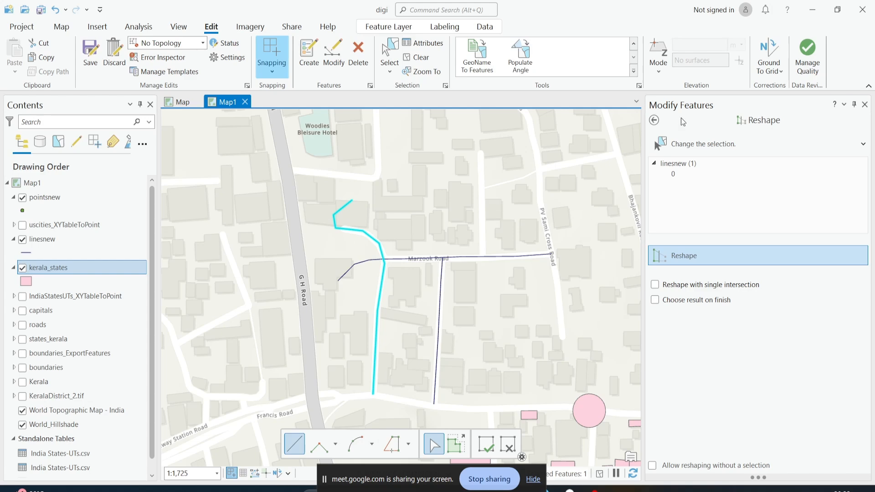
click(654, 120)
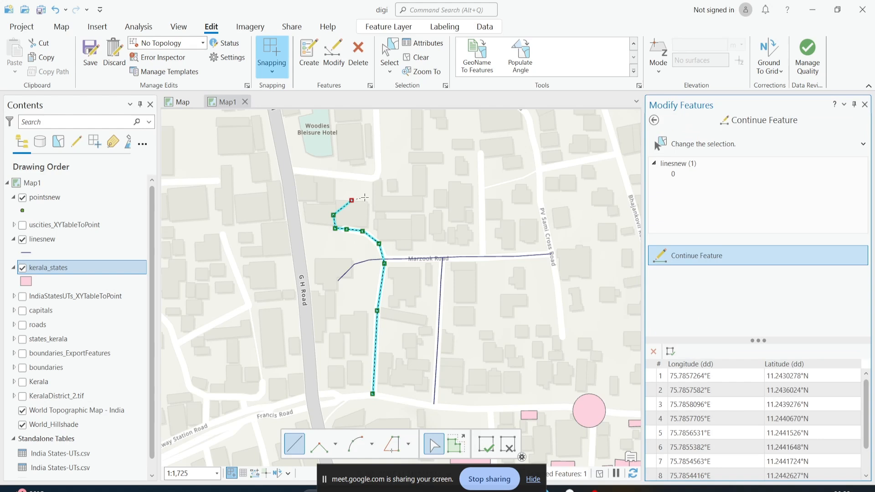
Continue the same line from its northern end eastward with four more vertices and finish the sketch
click(364, 197)
click(386, 185)
click(416, 193)
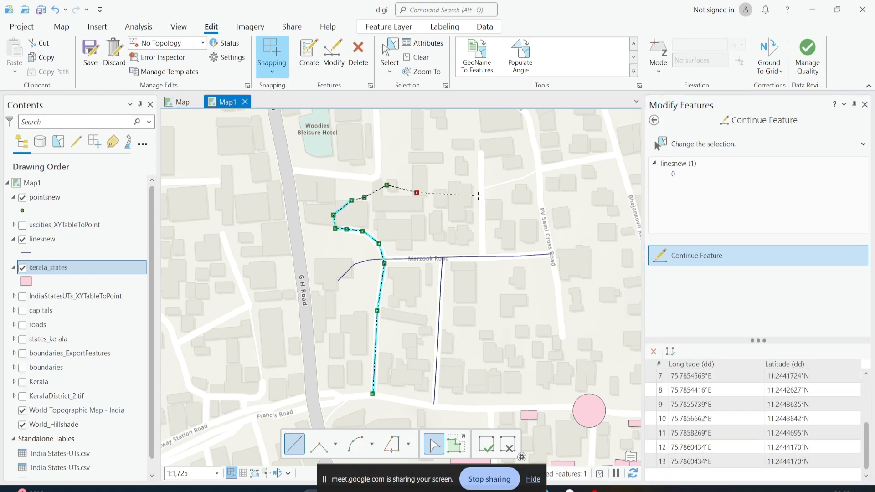
double_click(478, 196)
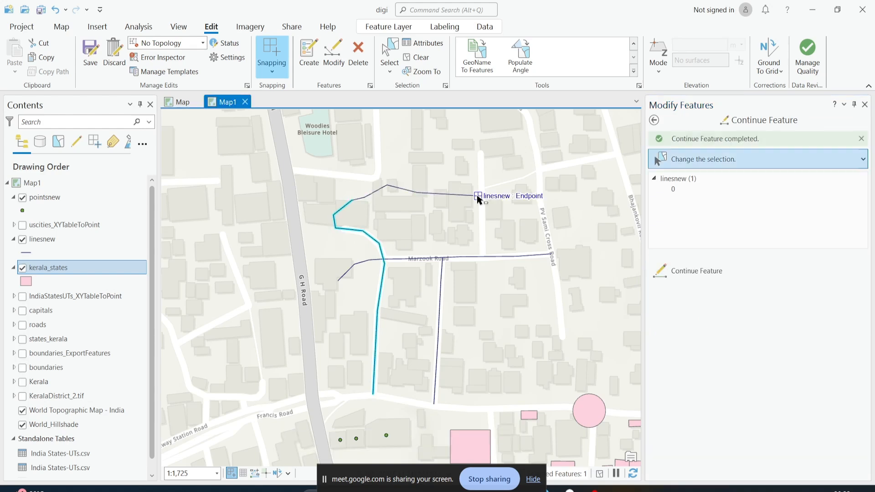
Try a fillet between the western Marzook Road segment and the north–south line, then undo it
click(654, 120)
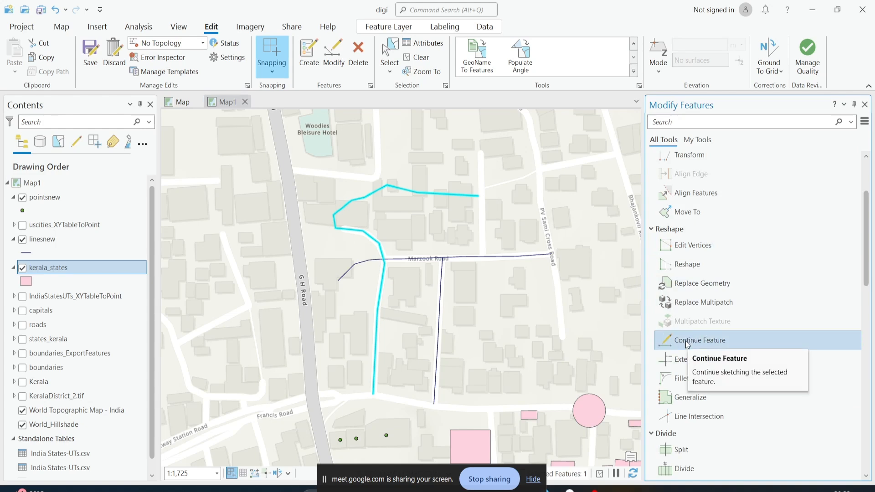
scroll(781, 314, down, 1)
scroll(504, 282, down, 2)
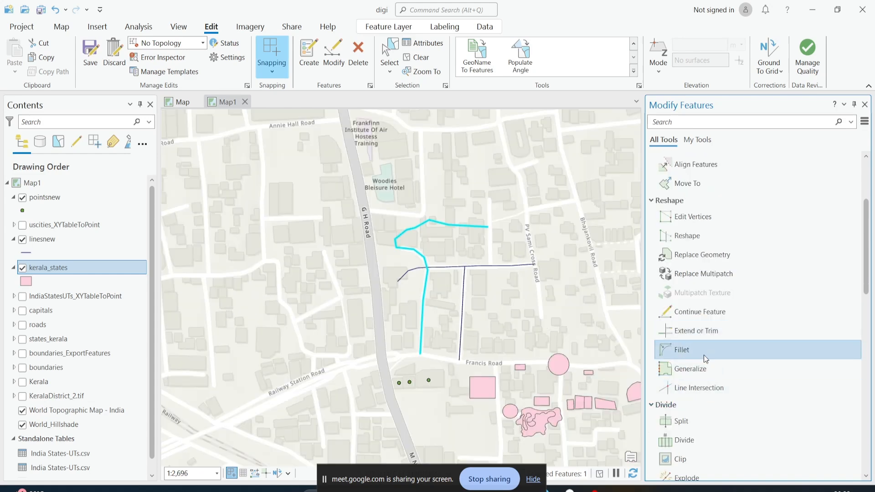
scroll(426, 264, up, 4)
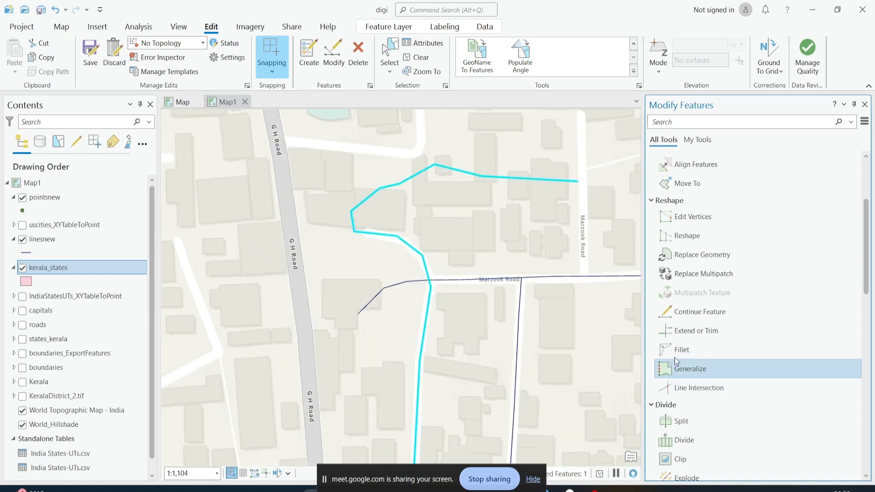
click(681, 350)
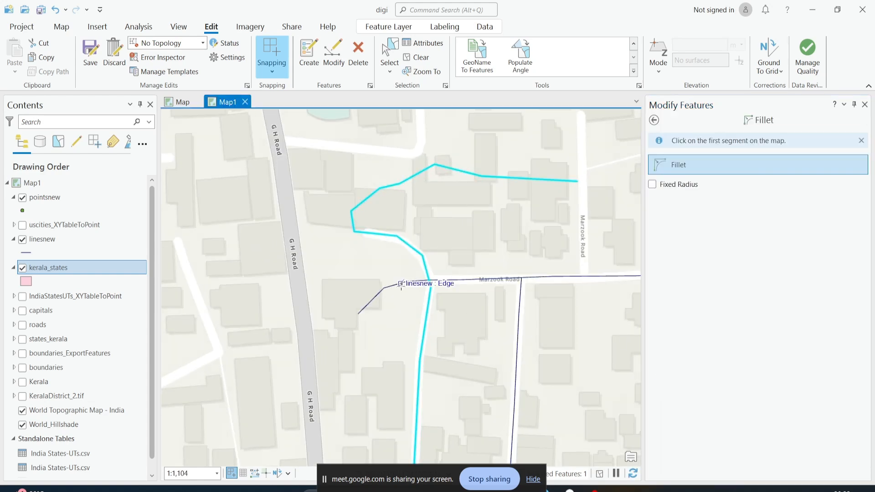
click(392, 286)
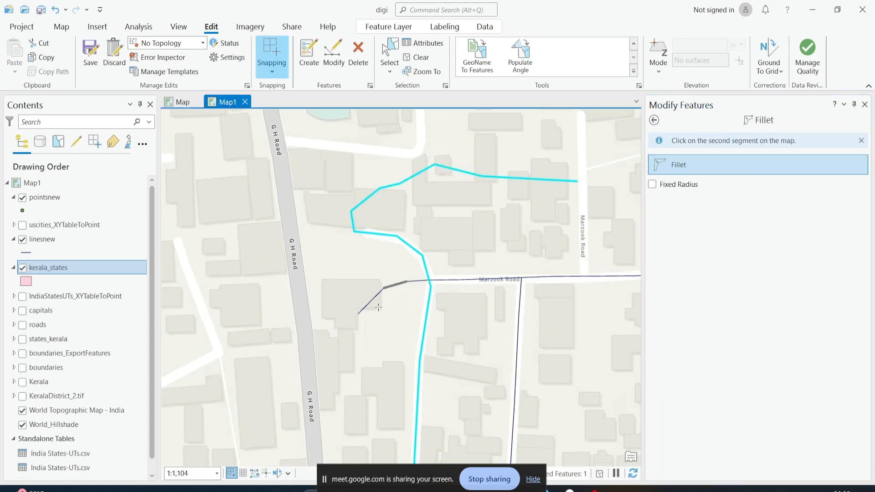
click(427, 299)
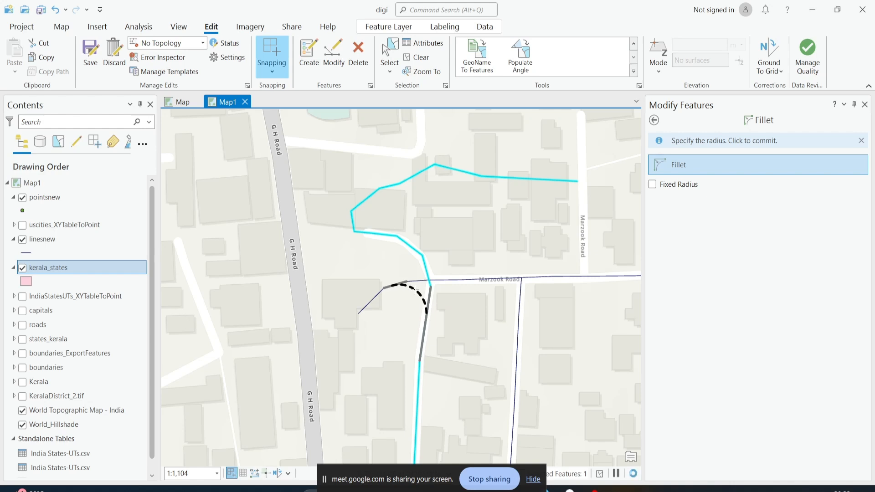
click(414, 290)
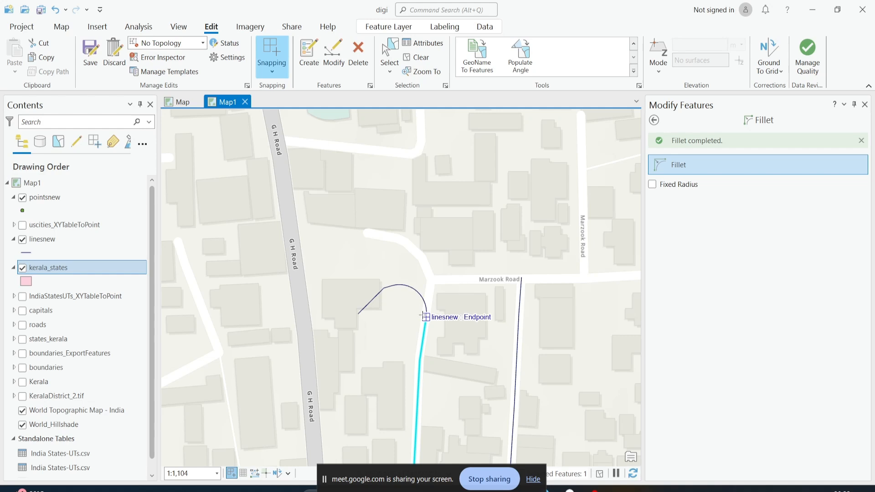
key(ctrl+z)
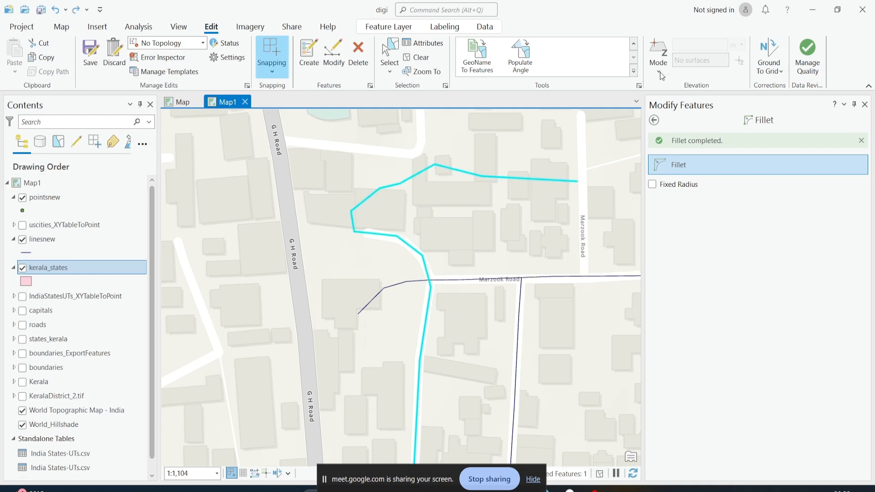
Select the Marzook Road line, fillet its corner with the western north–south line, and undo the fillet
click(389, 53)
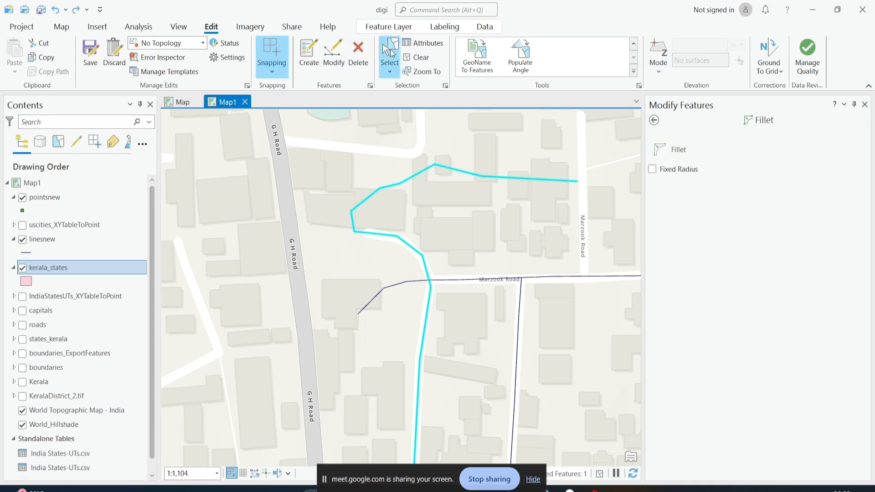
click(391, 289)
click(665, 150)
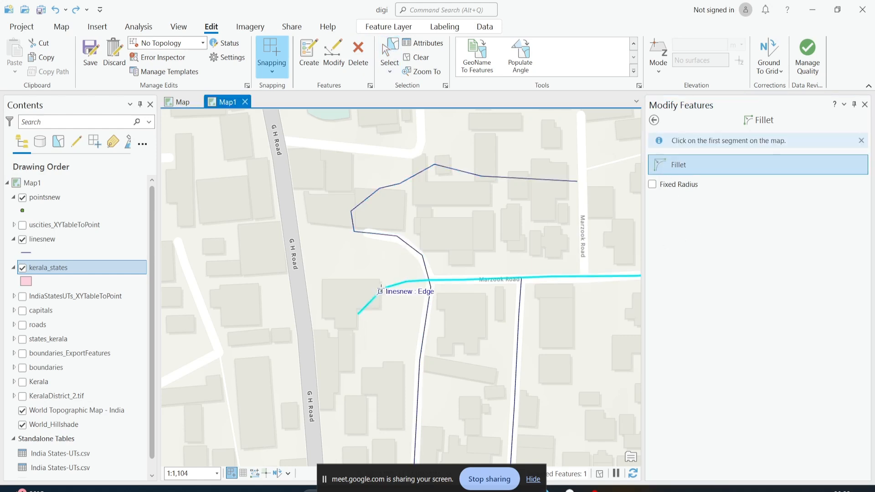
click(403, 284)
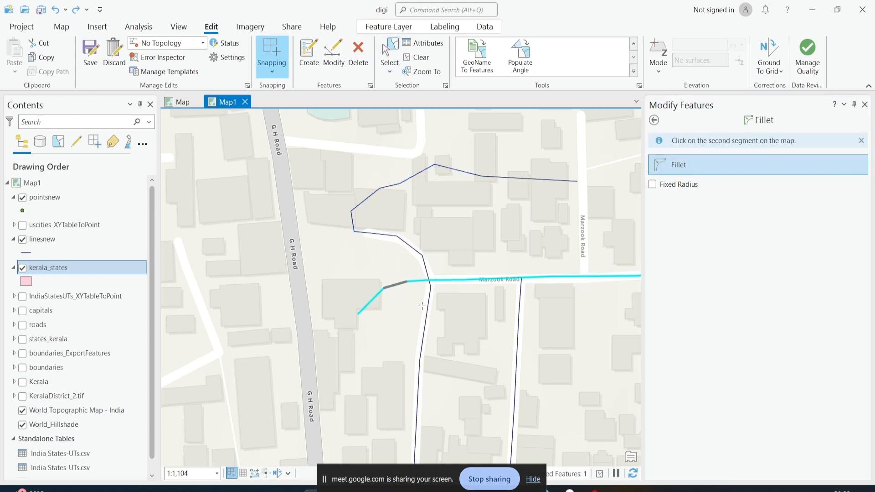
click(424, 319)
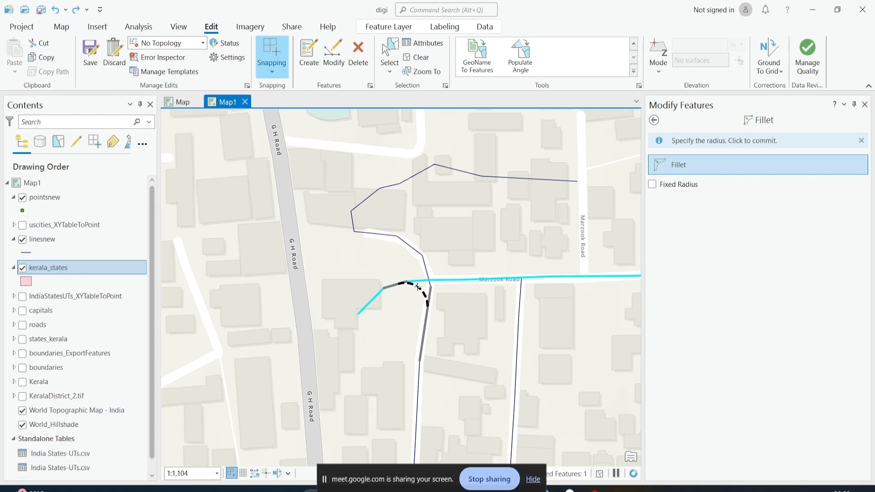
click(408, 289)
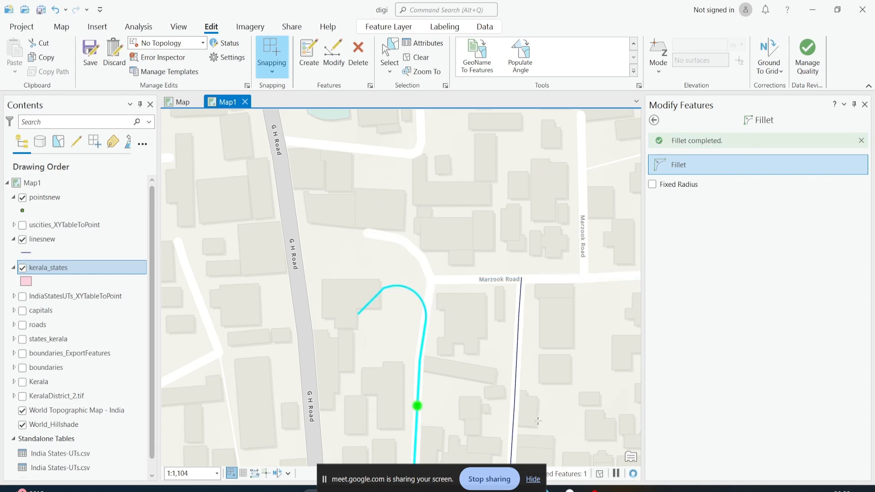
key(ctrl+z)
Select the eastern north–south line, fillet its junction with Marzook Road towards the east, and undo the fillet
scroll(498, 352, down, 3)
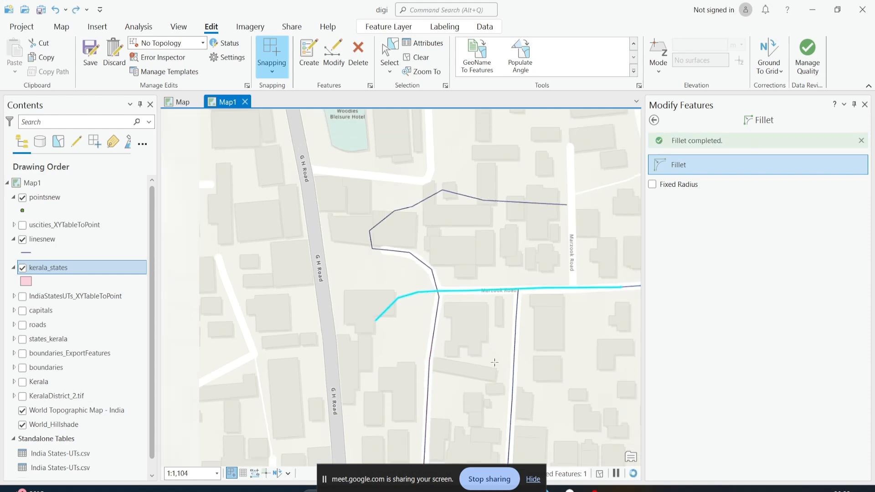
scroll(498, 352, up, 2)
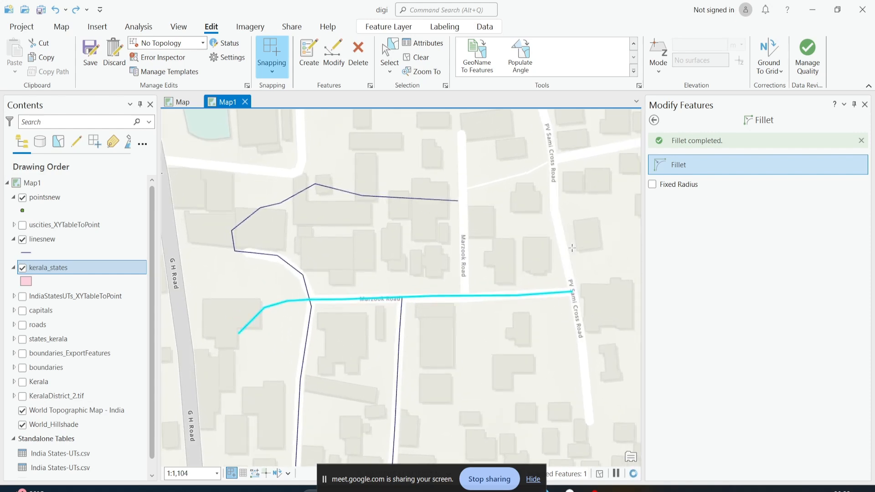
click(389, 54)
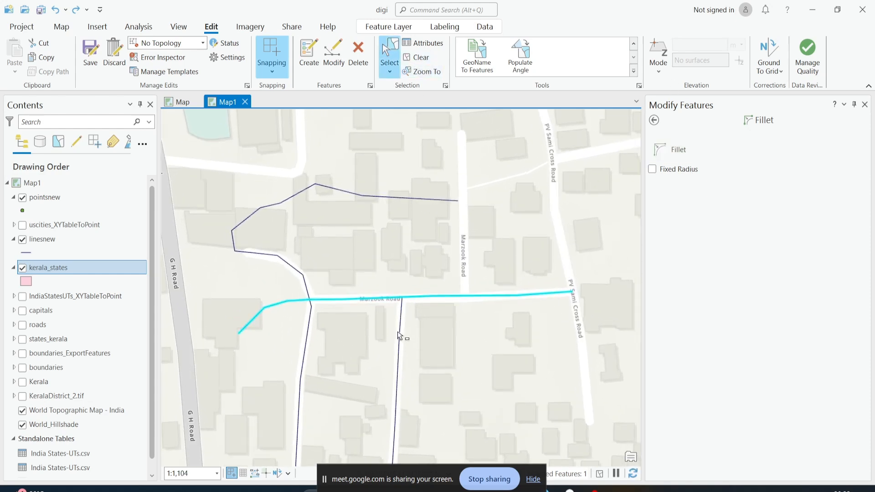
click(403, 336)
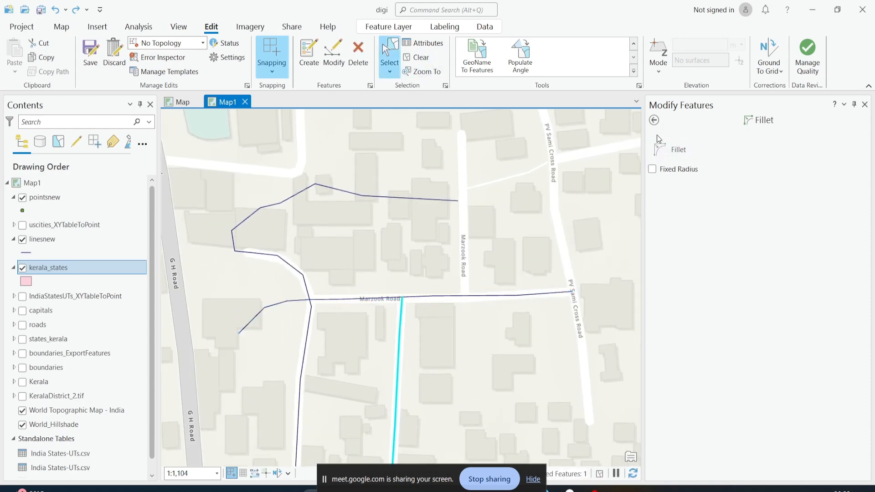
click(679, 150)
click(403, 336)
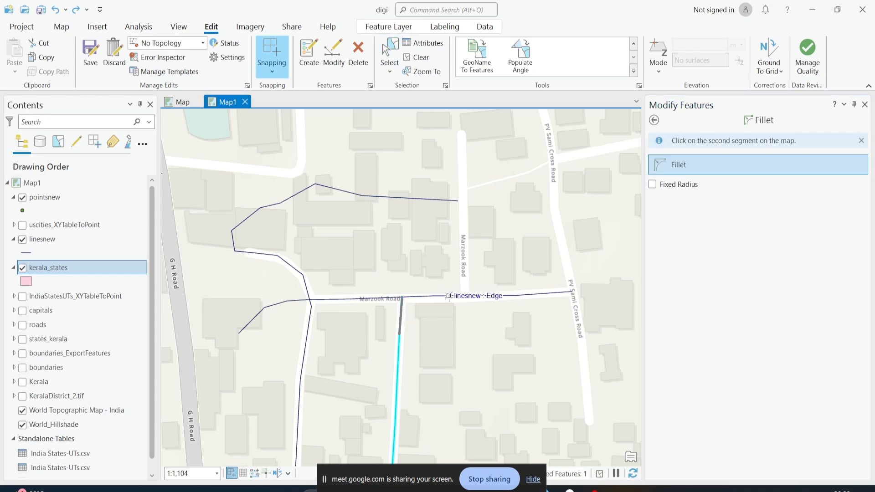
click(455, 296)
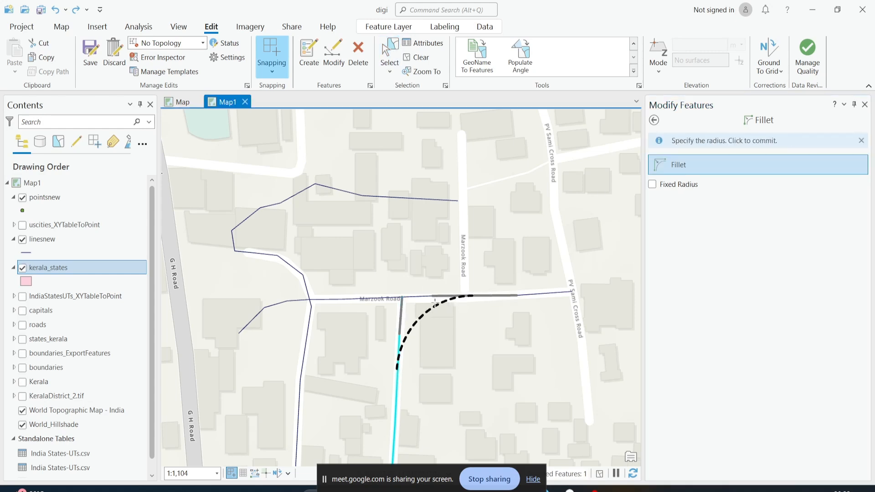
click(396, 392)
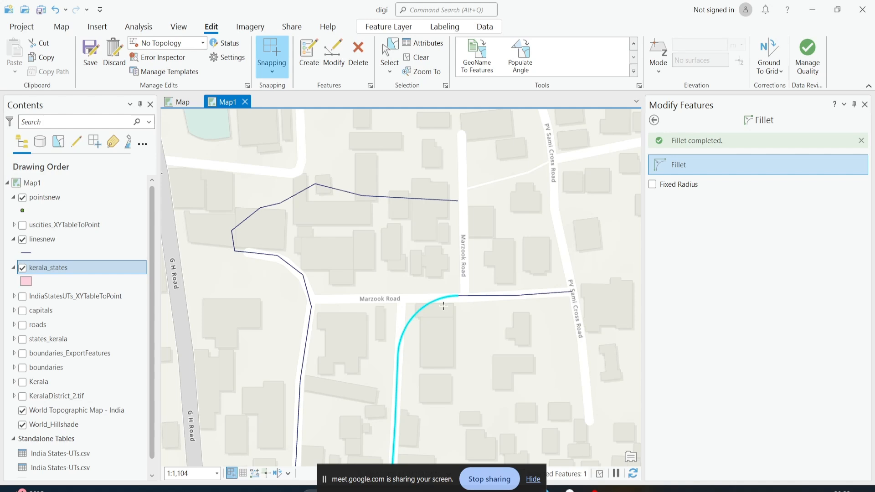
key(ctrl+z)
Open Extend or Trim and extend the selected north–south line up to the northern line
click(654, 121)
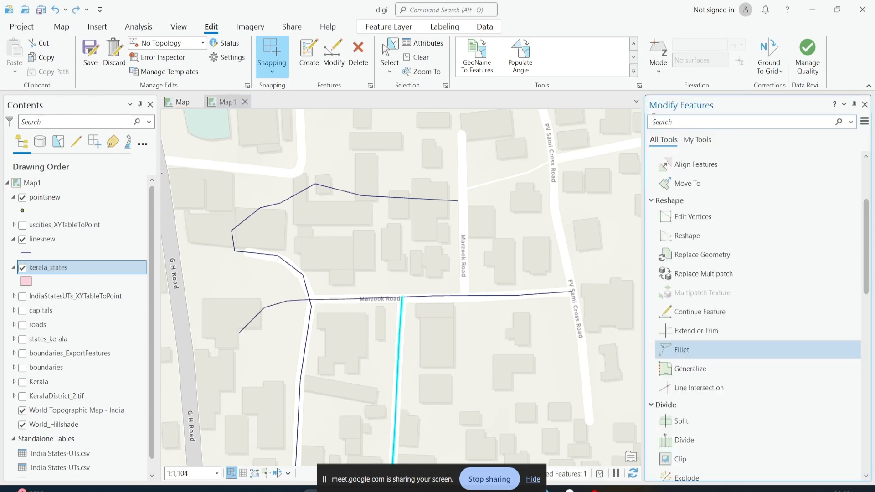
scroll(740, 257, down, 1)
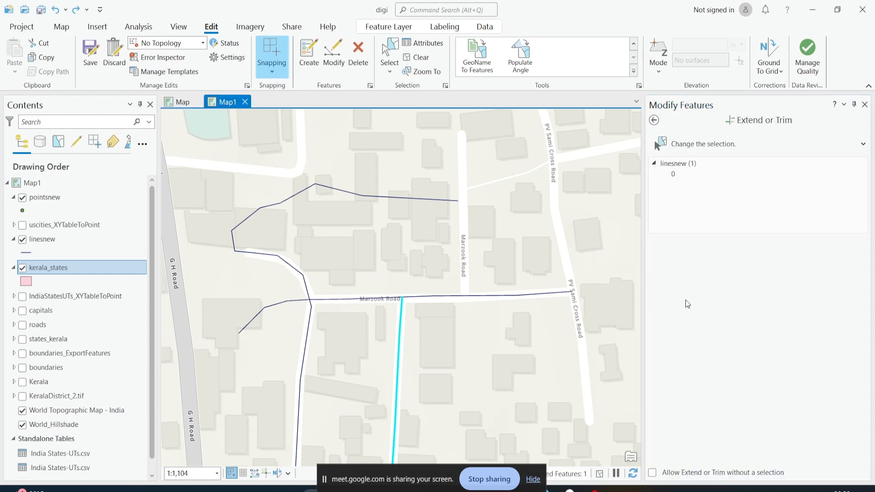
click(685, 301)
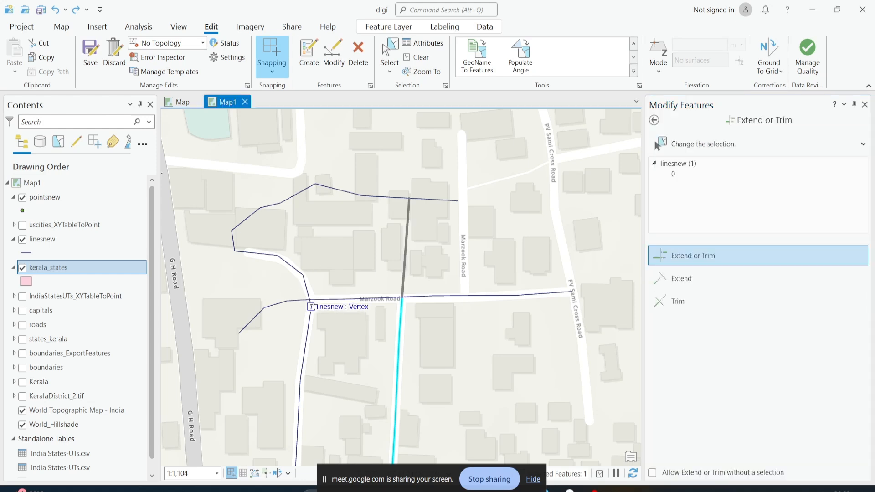
click(412, 199)
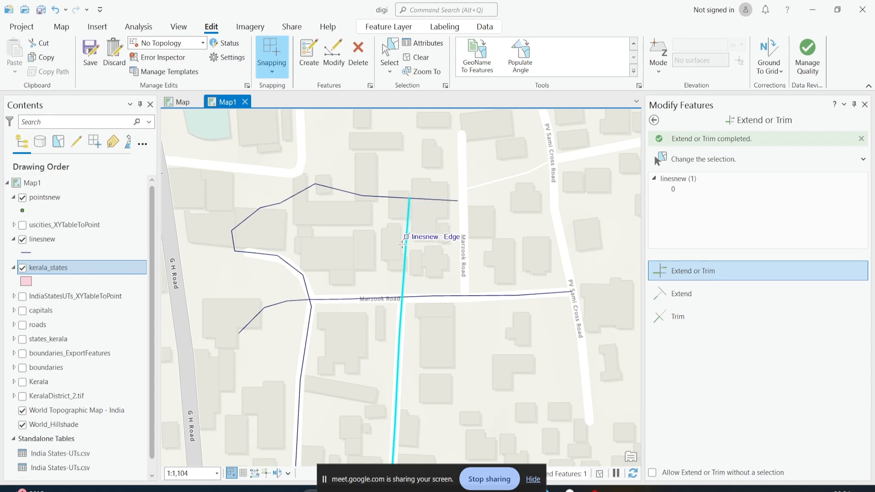
Trim the extended part of the north–south line back to Marzook Road
click(402, 268)
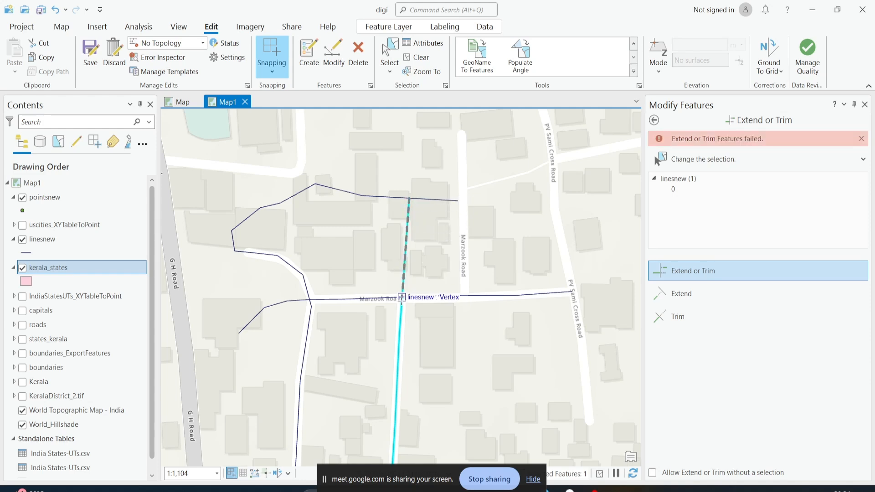
click(401, 297)
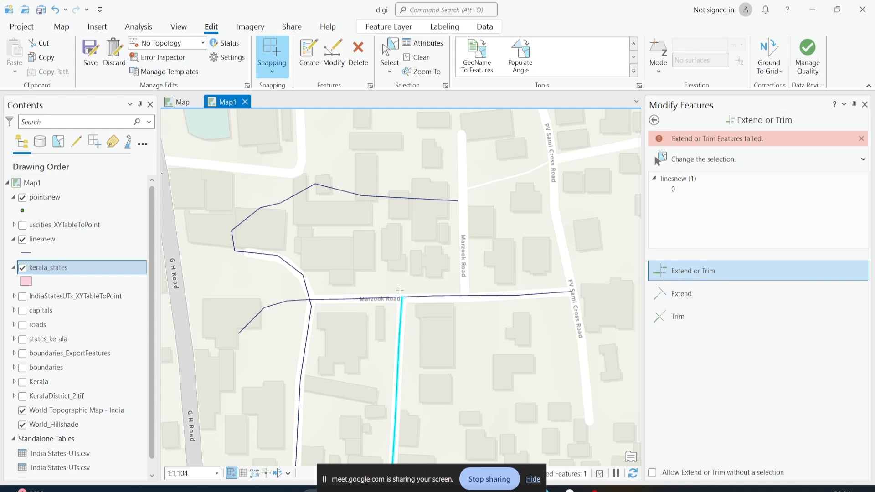
Switch to Extend mode and extend the north–south line to the northern line again
click(684, 293)
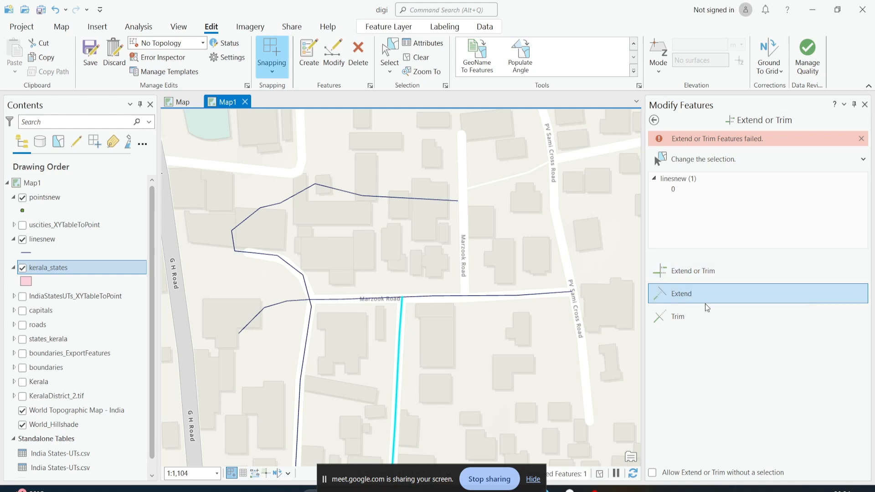
click(419, 199)
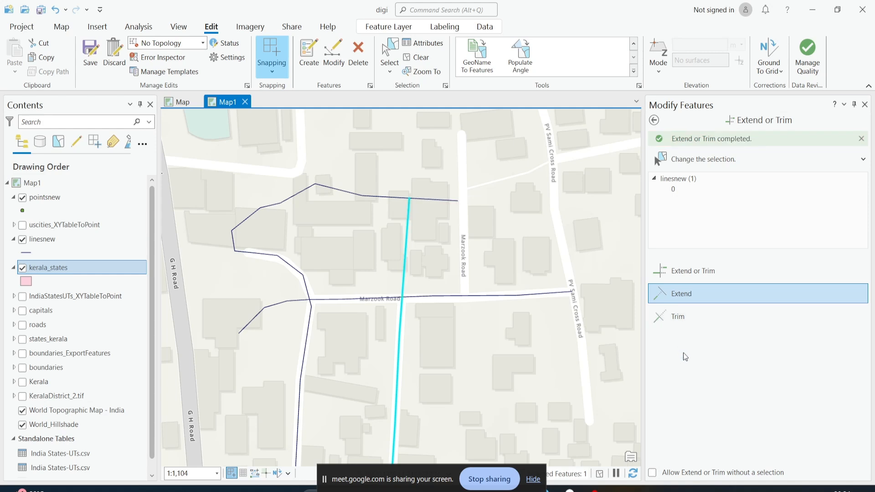
Switch to Trim mode and trim the north–south line back at Marzook Road
click(687, 325)
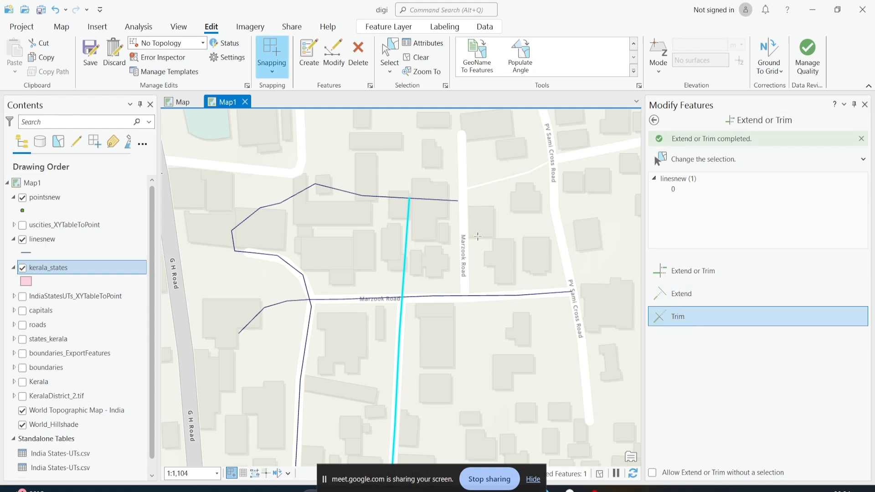
click(409, 199)
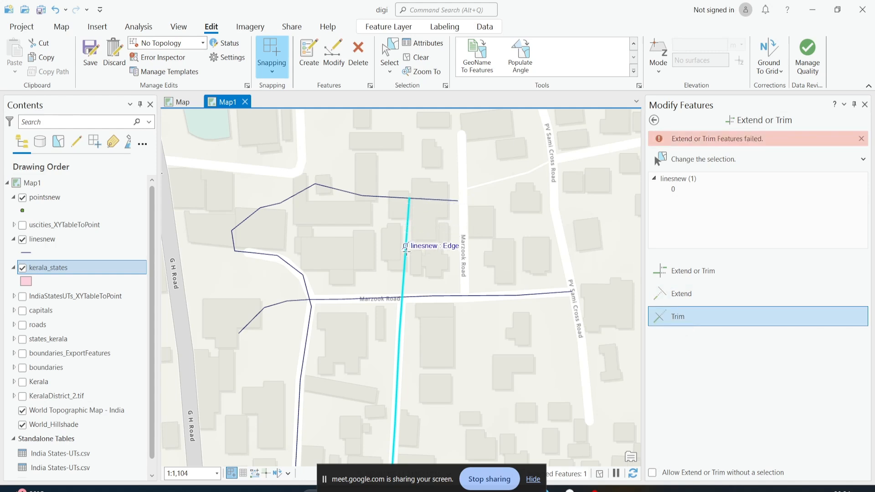
click(402, 287)
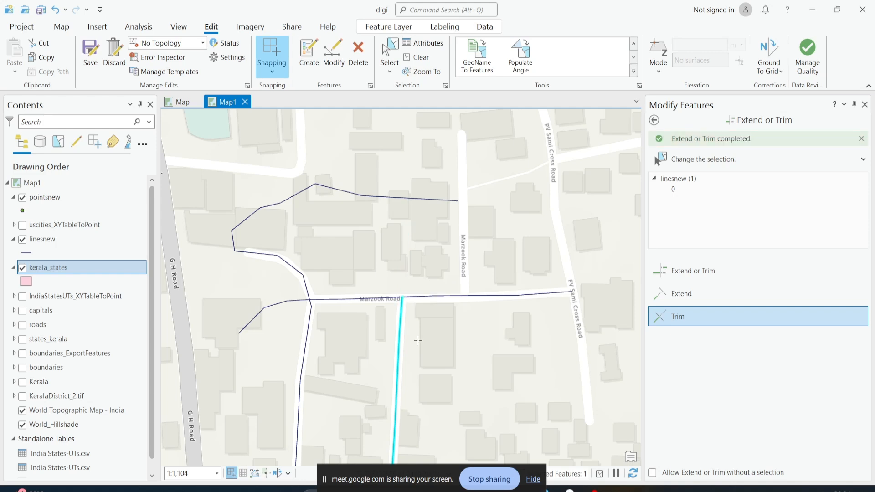
Switch to Extend mode, select the Marzook Road line, and try extending its eastern end
scroll(418, 340, down, 2)
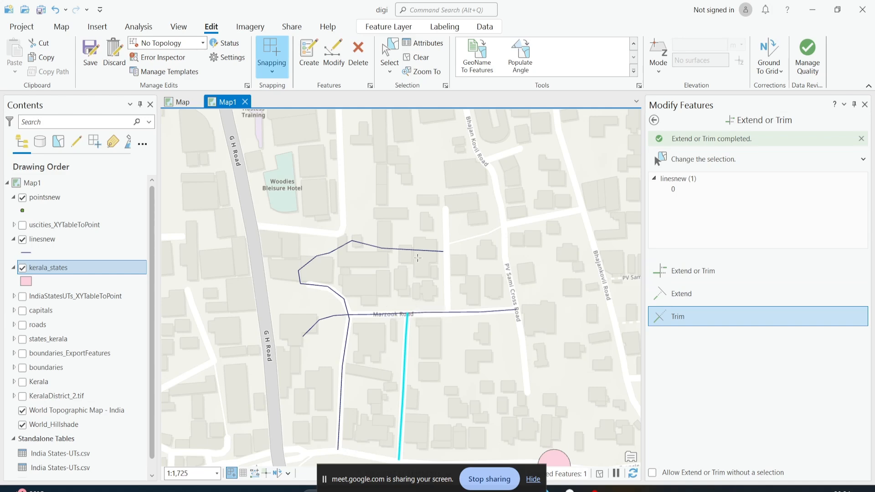
scroll(418, 258, down, 2)
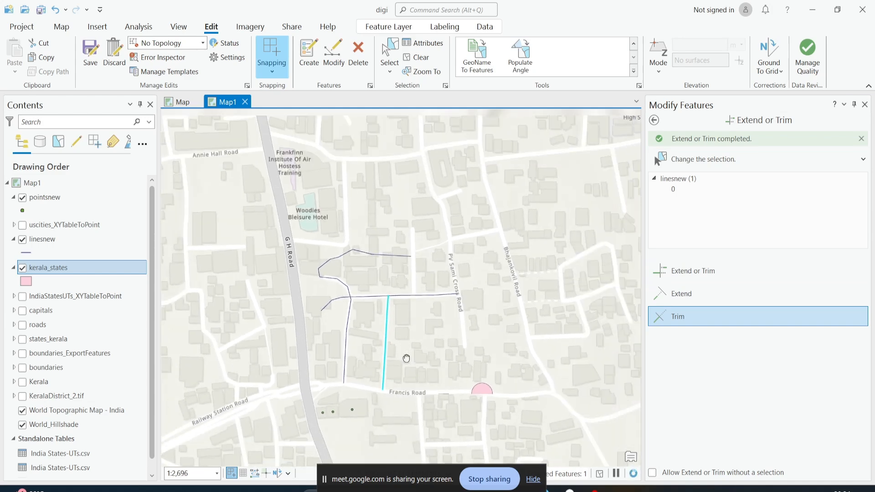
drag(406, 358, 358, 359)
scroll(395, 311, up, 2)
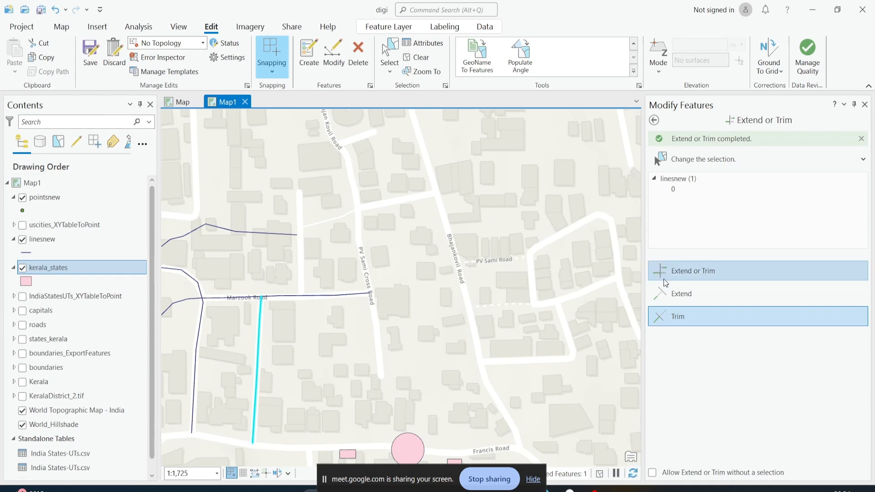
click(662, 296)
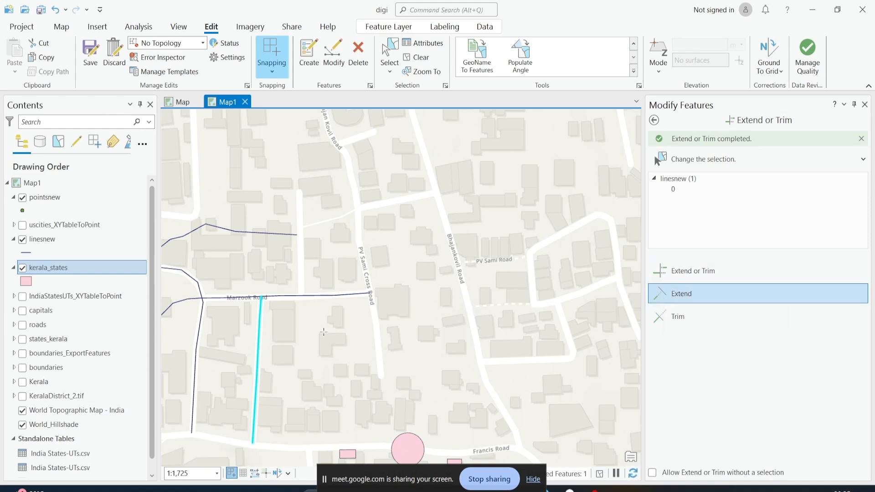
click(389, 54)
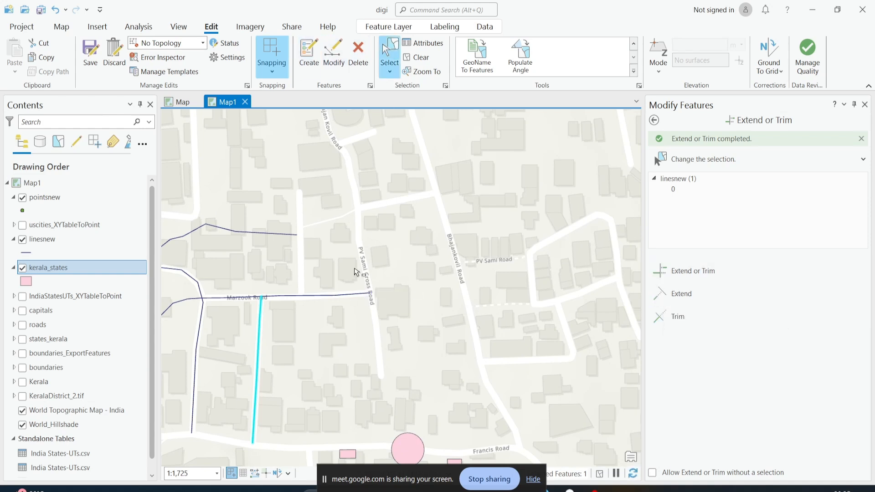
drag(368, 271, 368, 336)
scroll(370, 299, up, 2)
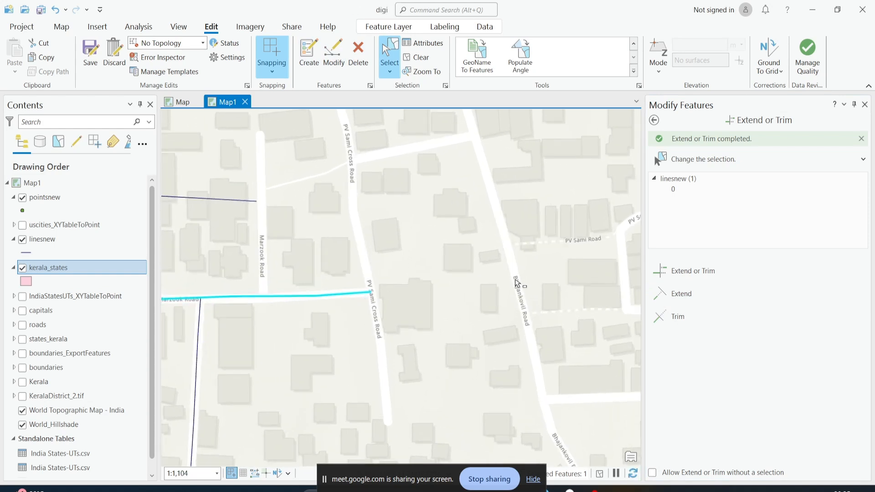
click(661, 293)
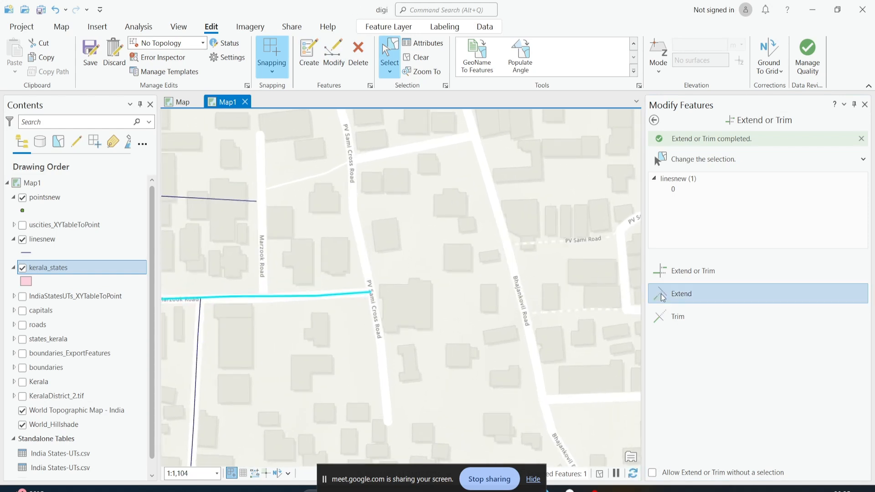
click(370, 292)
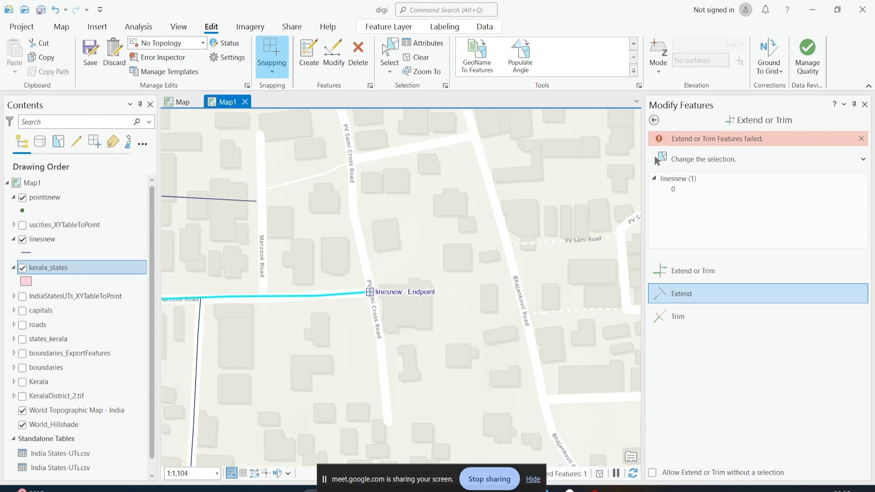
Create a new linesnew line along Bhajankovil Road, east of PV Sami Cross Road
drag(411, 282, 511, 322)
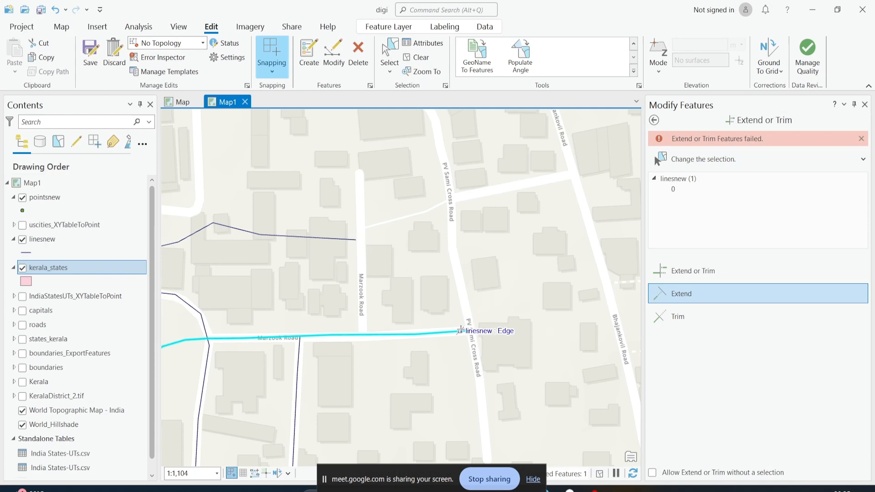
drag(469, 330, 387, 326)
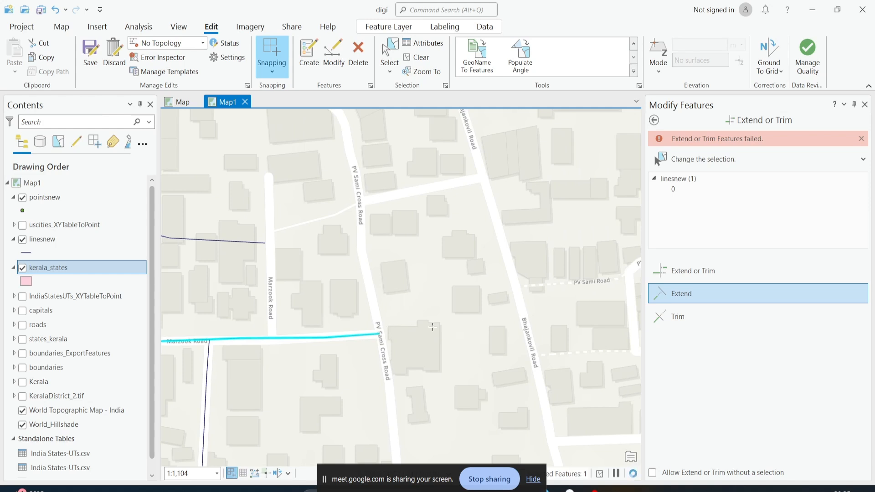
drag(493, 314, 578, 273)
drag(479, 293, 444, 301)
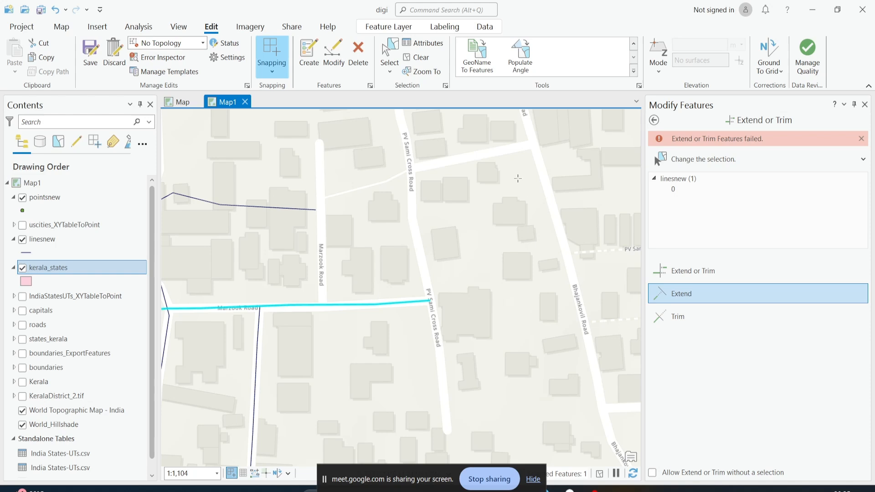
click(309, 56)
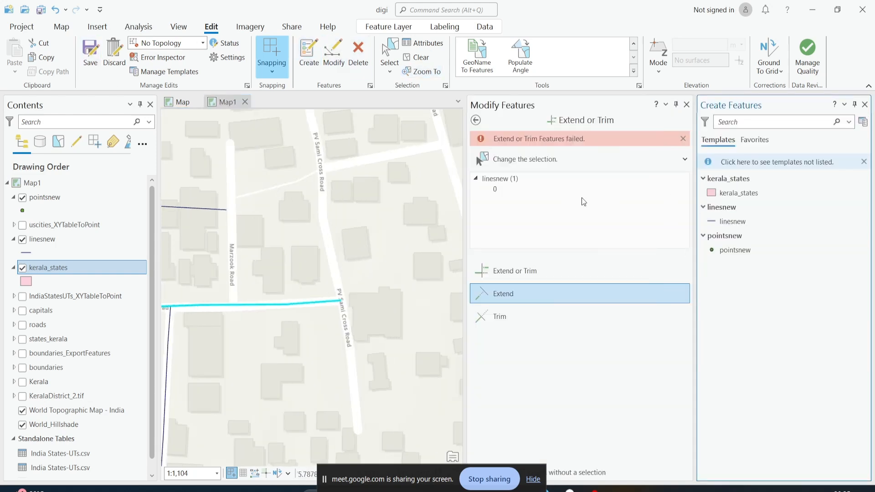
click(725, 223)
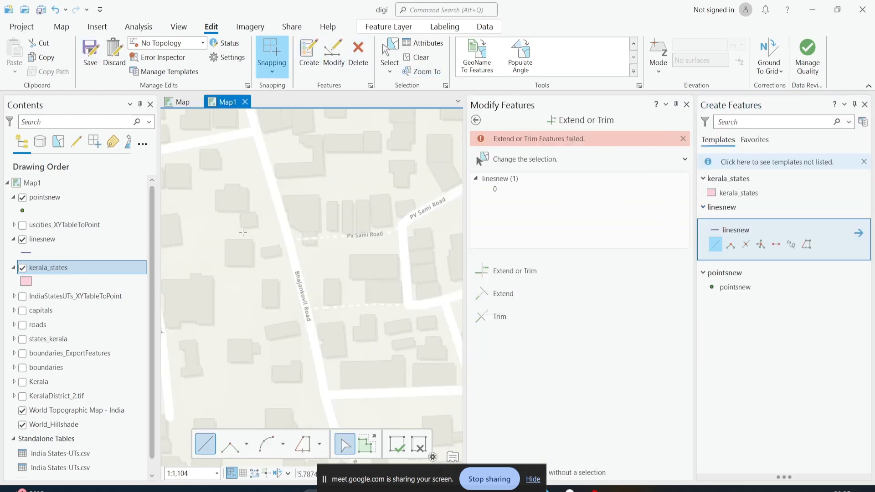
double_click(306, 310)
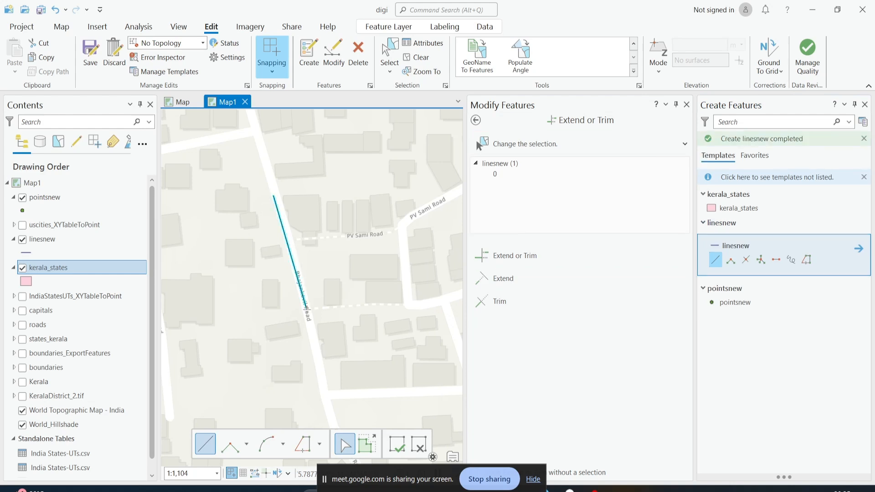
scroll(315, 328, down, 2)
drag(311, 336, 400, 335)
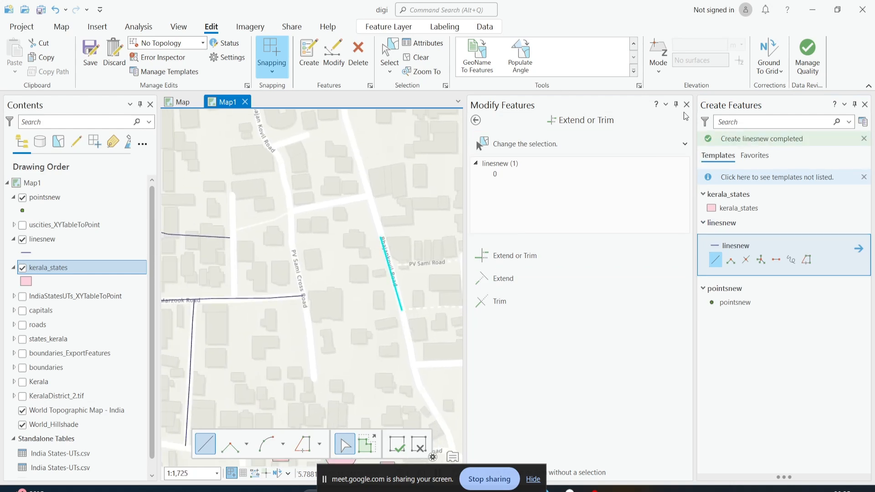
click(865, 106)
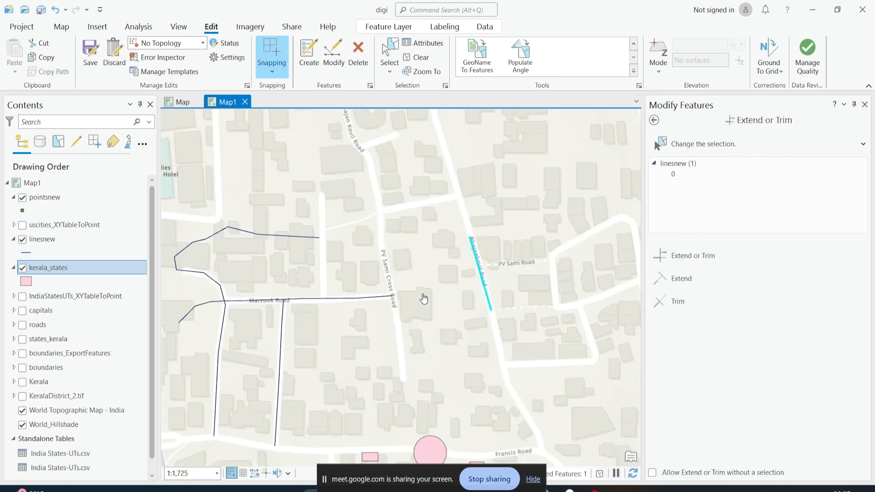
Select the Marzook Road line and extend it east to the new Bhajankovil Road line
click(389, 54)
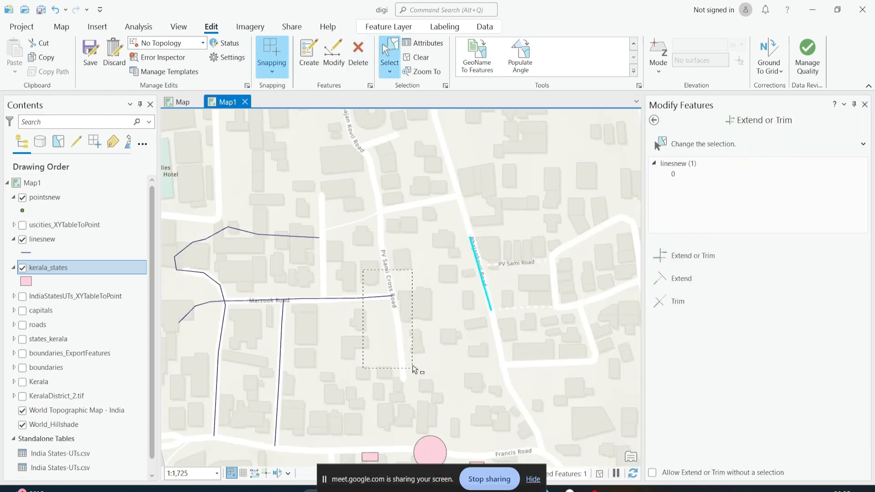
drag(363, 271, 414, 369)
scroll(403, 306, up, 3)
click(714, 277)
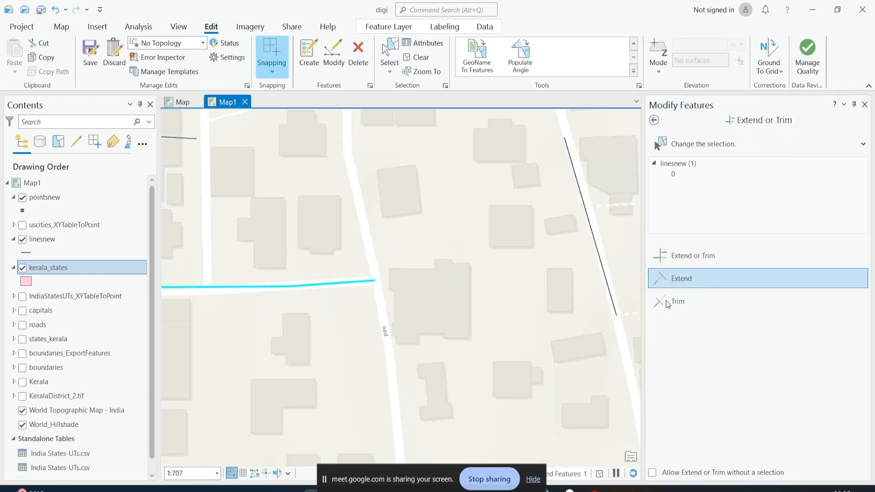
click(374, 280)
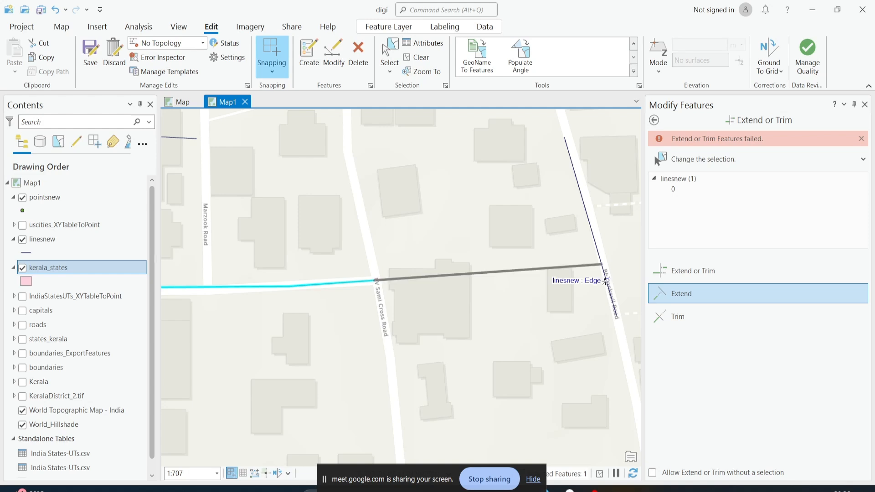
click(605, 280)
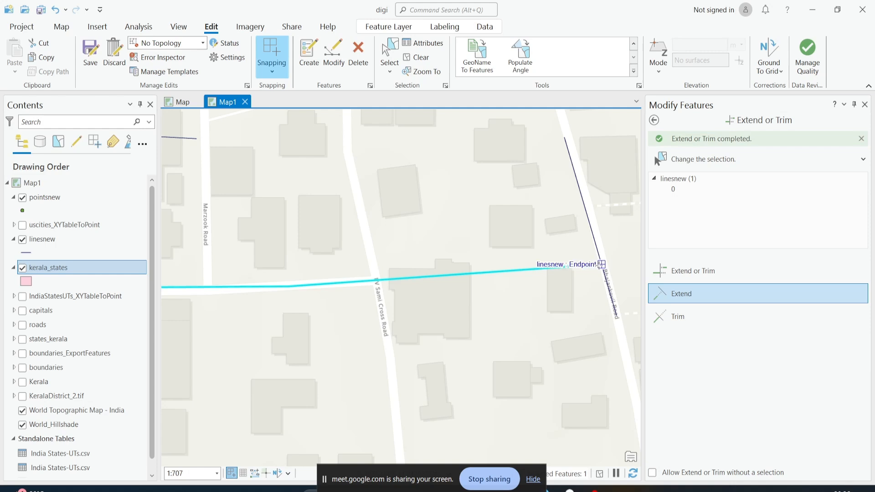
scroll(557, 292, down, 3)
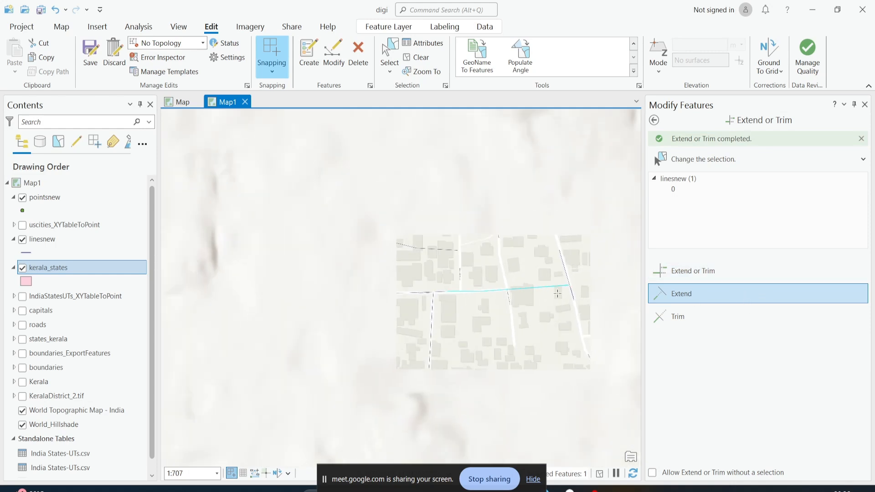
scroll(473, 301, up, 2)
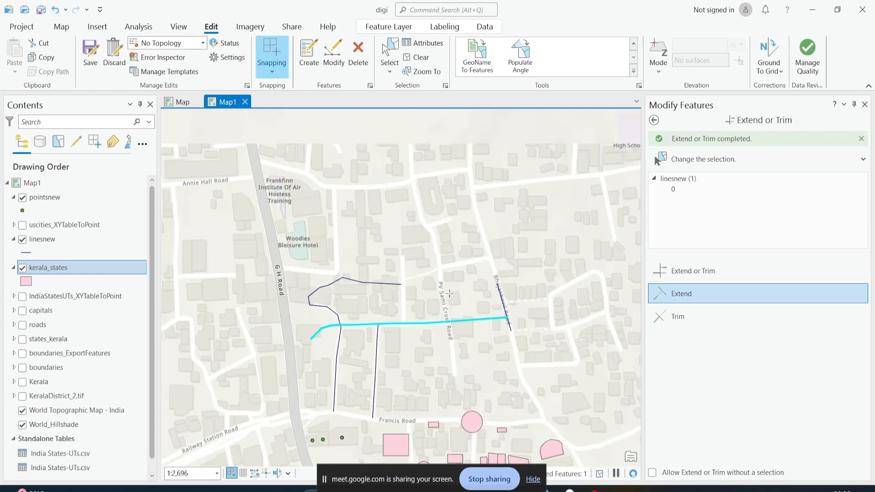
scroll(394, 288, up, 4)
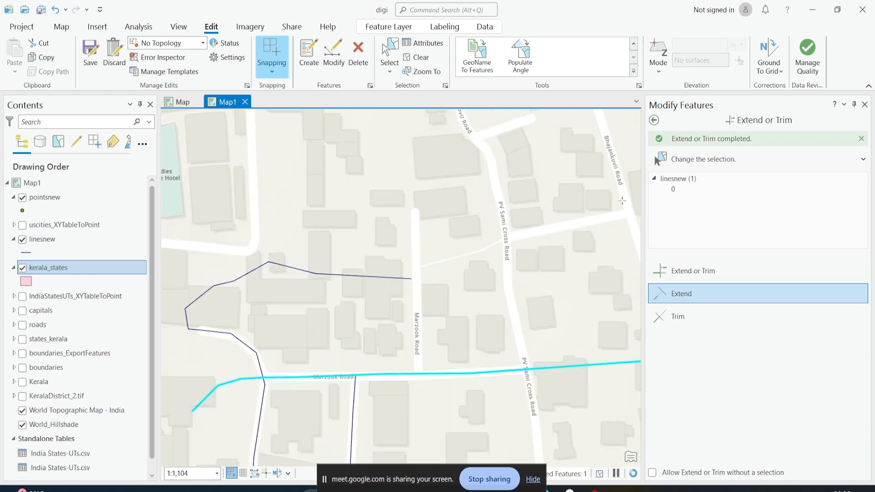
click(653, 120)
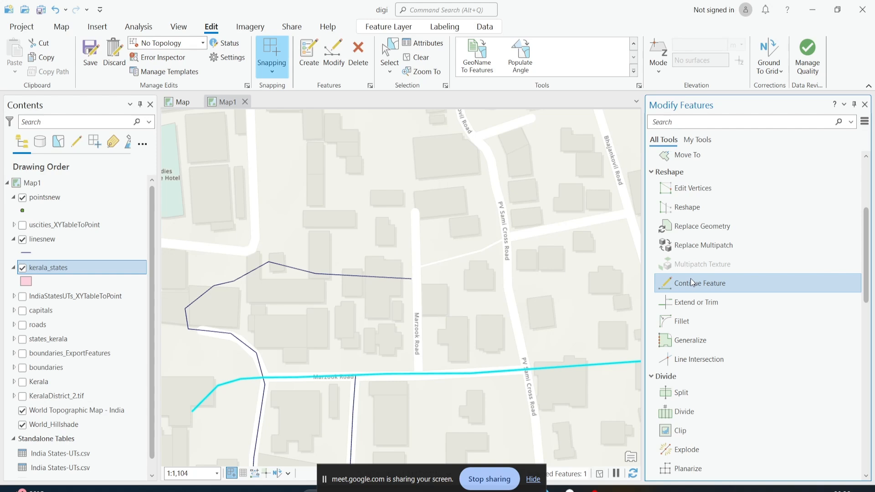
click(690, 282)
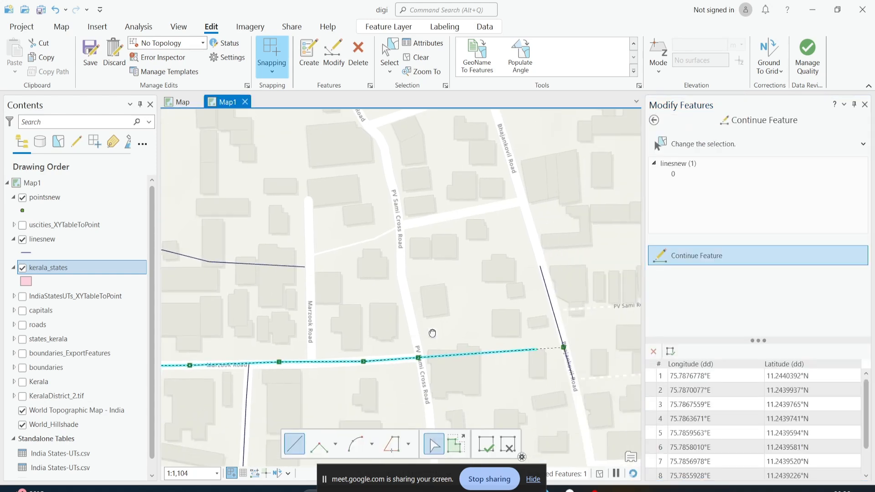
drag(431, 333, 493, 326)
click(416, 58)
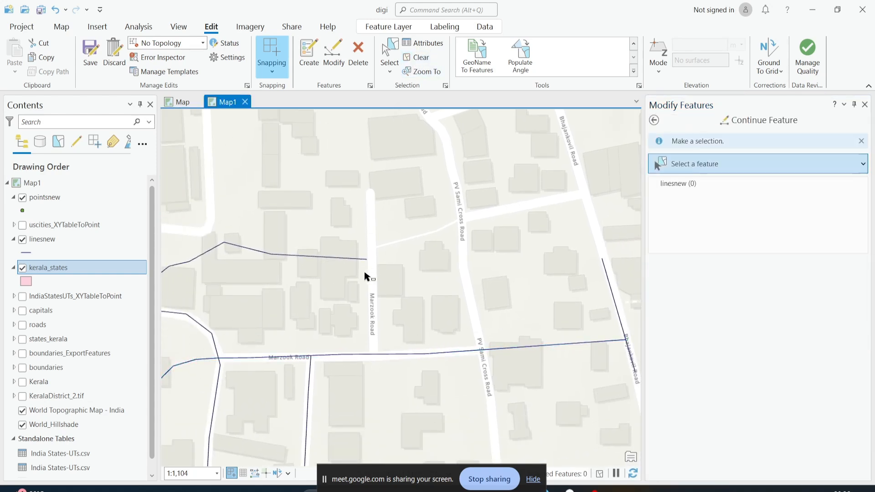
click(653, 119)
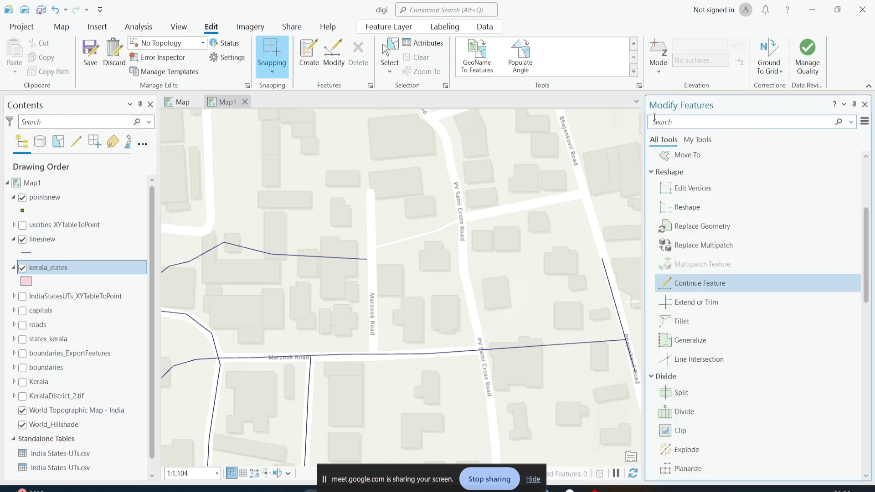
Examine the edited lines around Marzook Road and Bhajankovil Road
scroll(702, 202, up, 2)
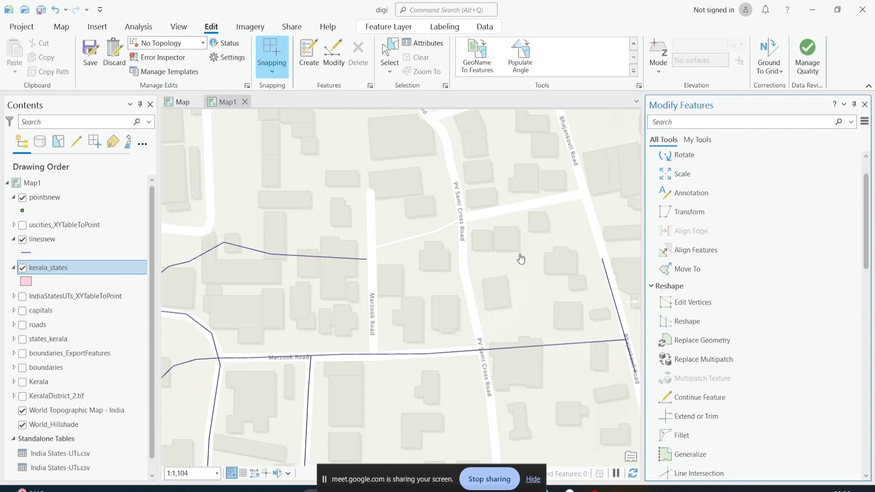
scroll(521, 258, down, 3)
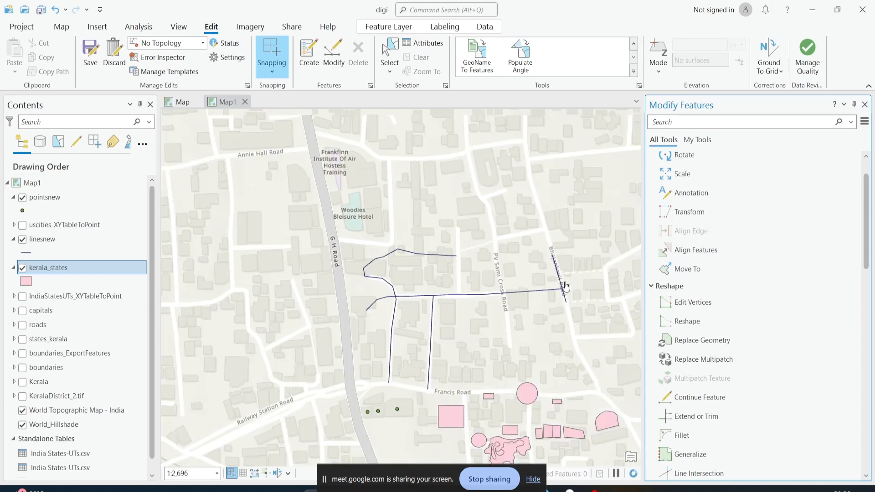
scroll(565, 286, up, 2)
scroll(561, 294, down, 2)
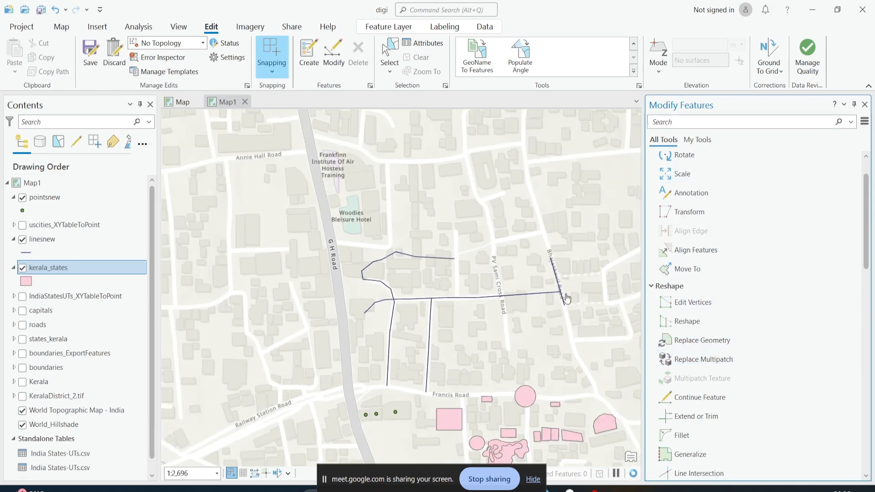
scroll(567, 298, up, 3)
scroll(553, 289, down, 2)
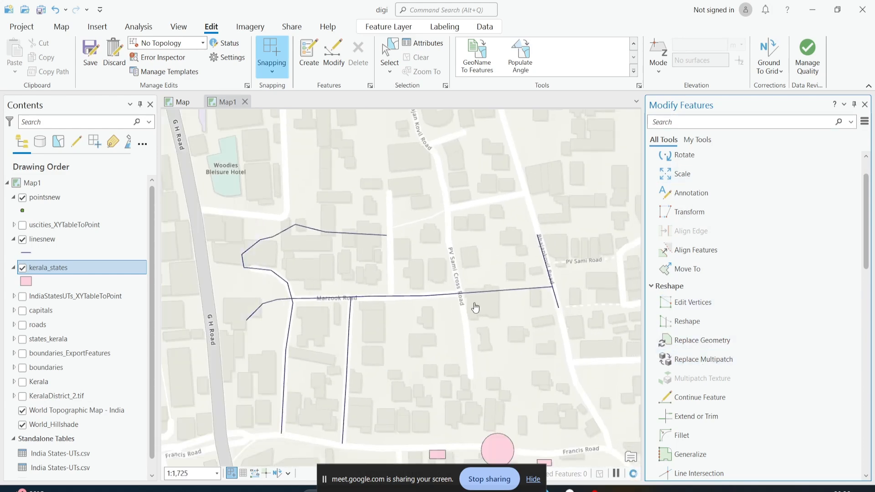
drag(357, 297, 391, 335)
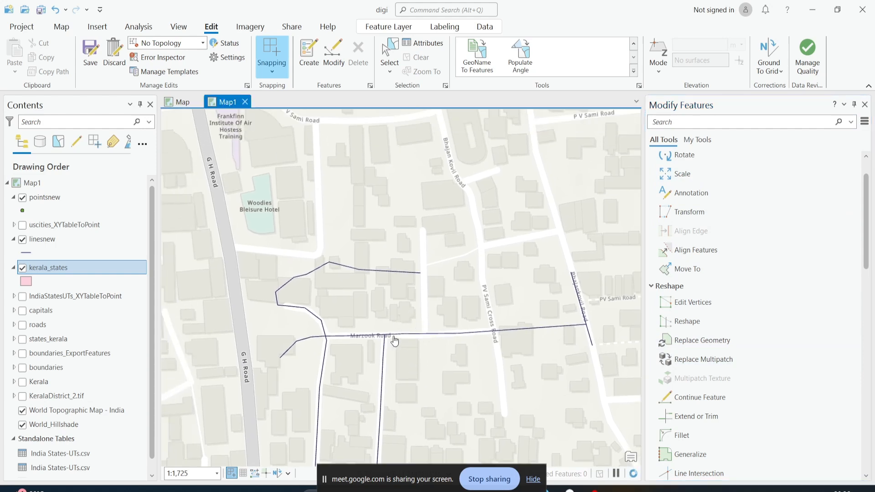
drag(530, 332, 495, 314)
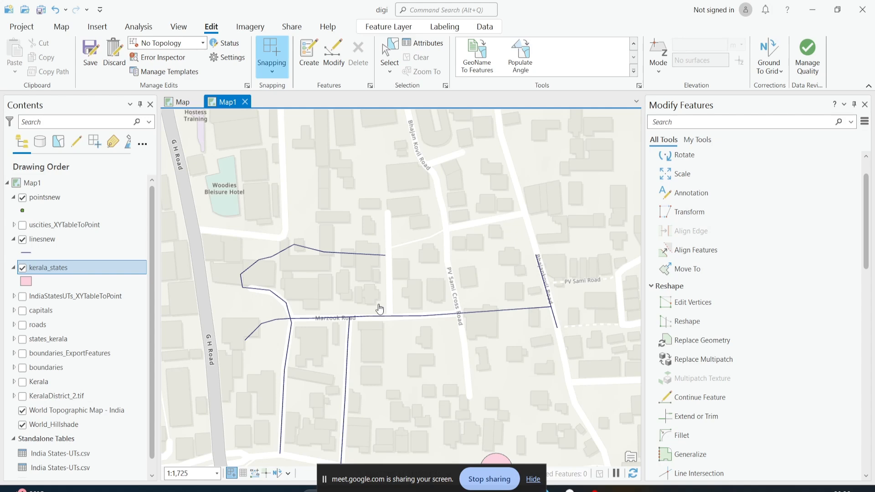
scroll(449, 315, up, 2)
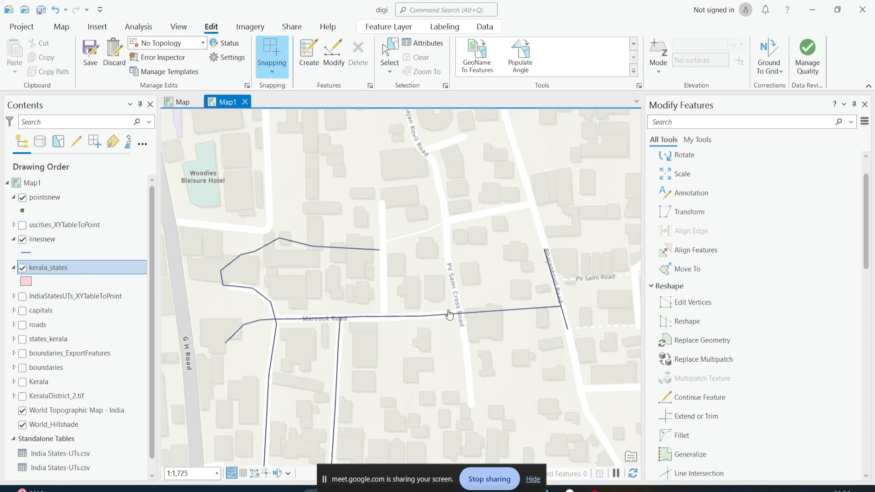